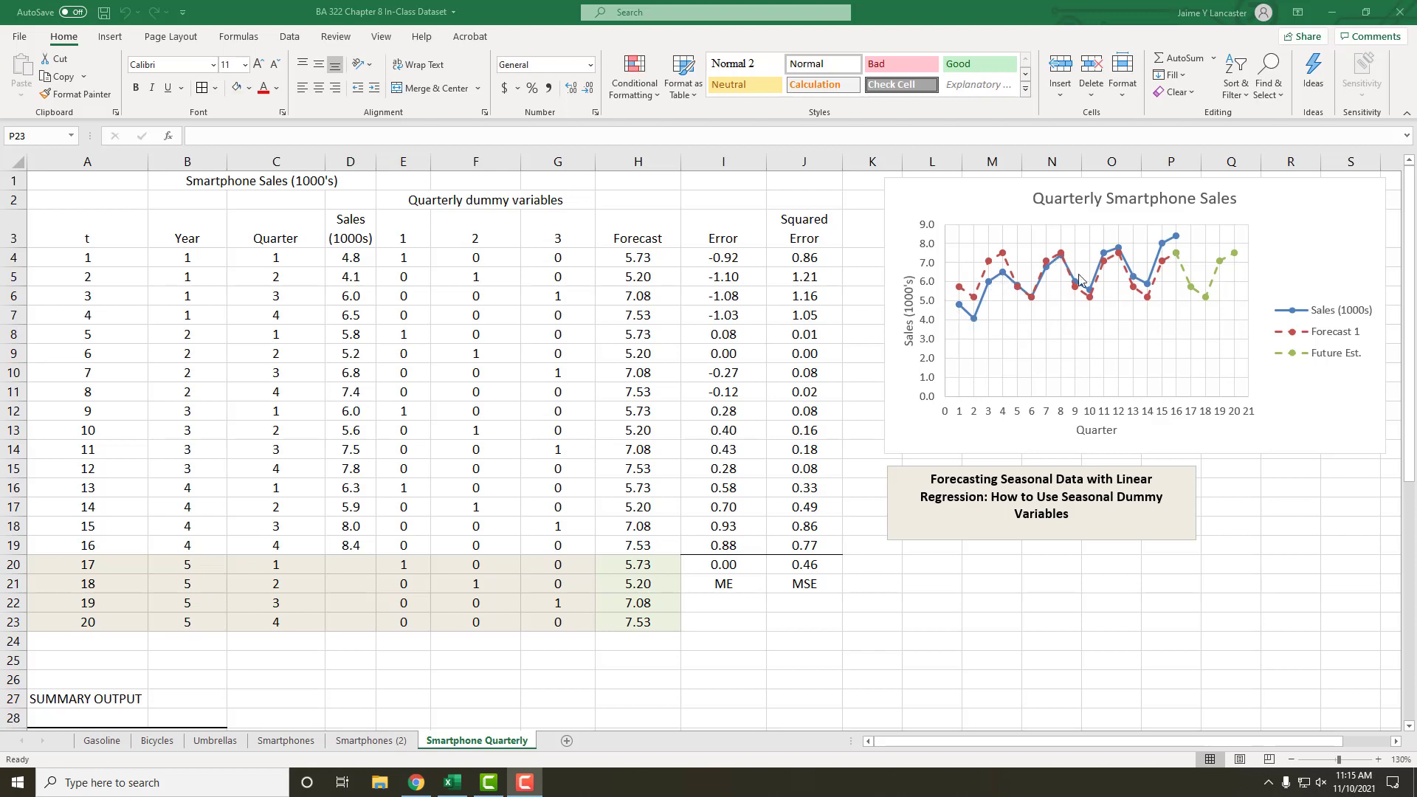
Step: Widen the Quarterly Smartphone Sales chart so that it starts near the edge of the Squared Error column
mouse_move(1156, 288)
left_click(889, 324)
left_click_drag(883, 315, 850, 315)
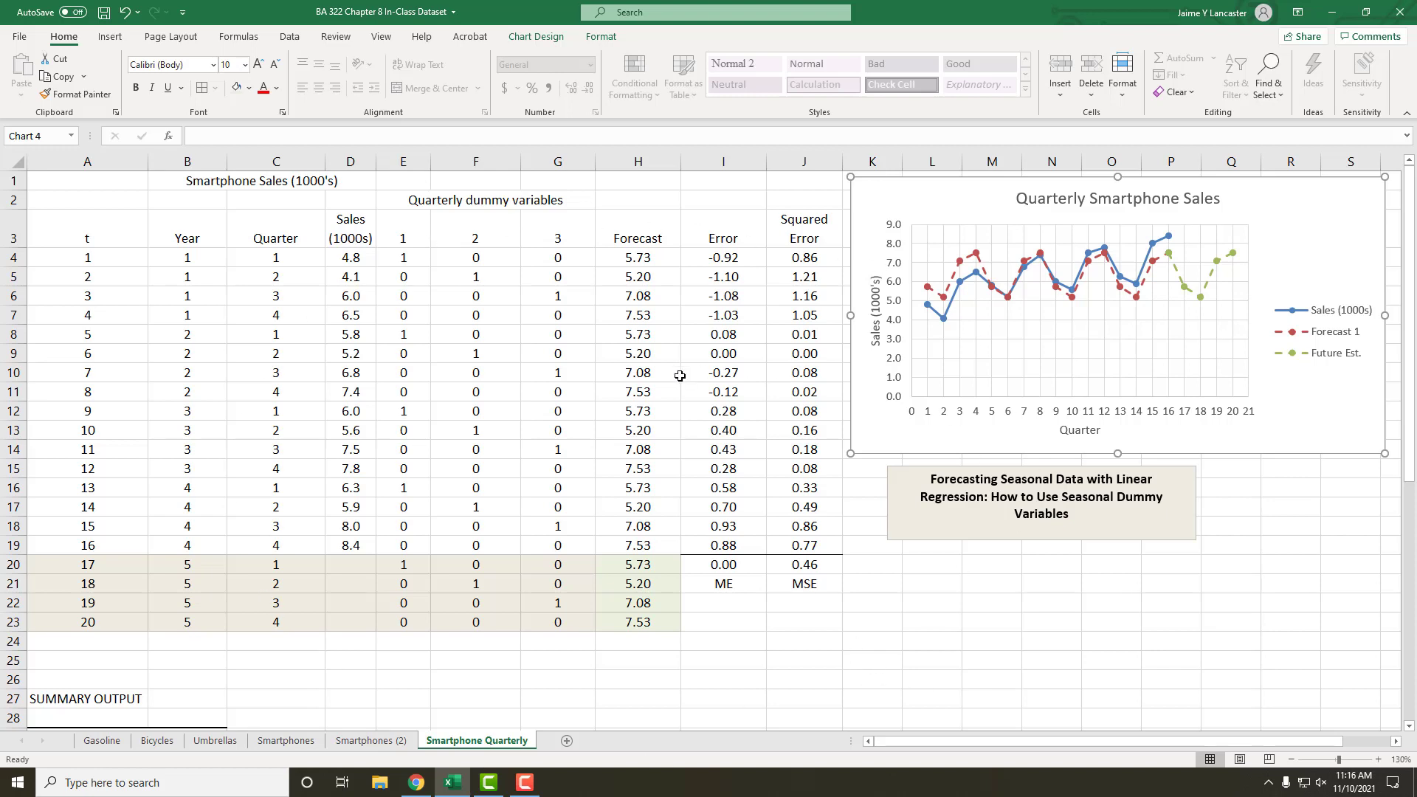
Step: Create a copy of the Smartphone Quarterly sheet at the end of the same workbook
right_click(470, 742)
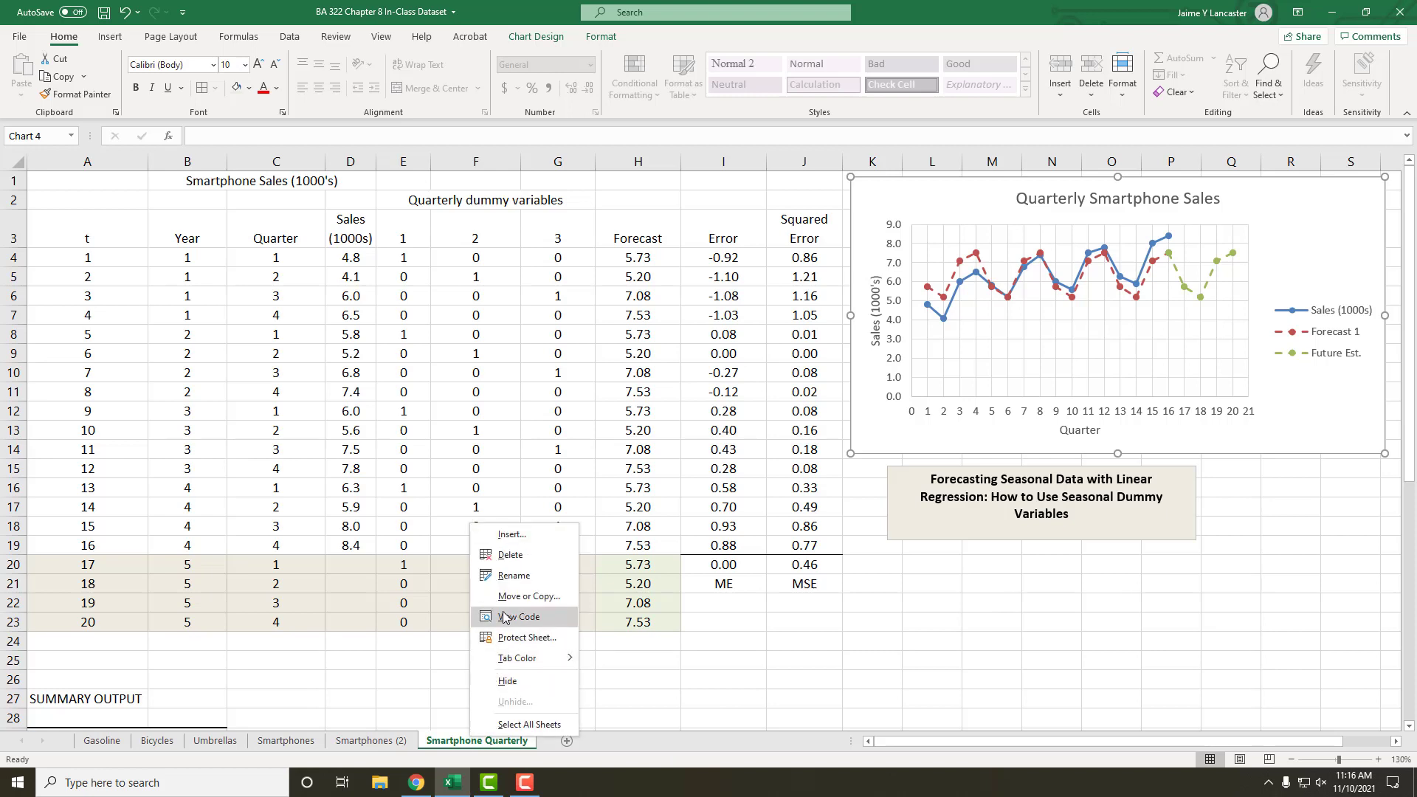
left_click(528, 596)
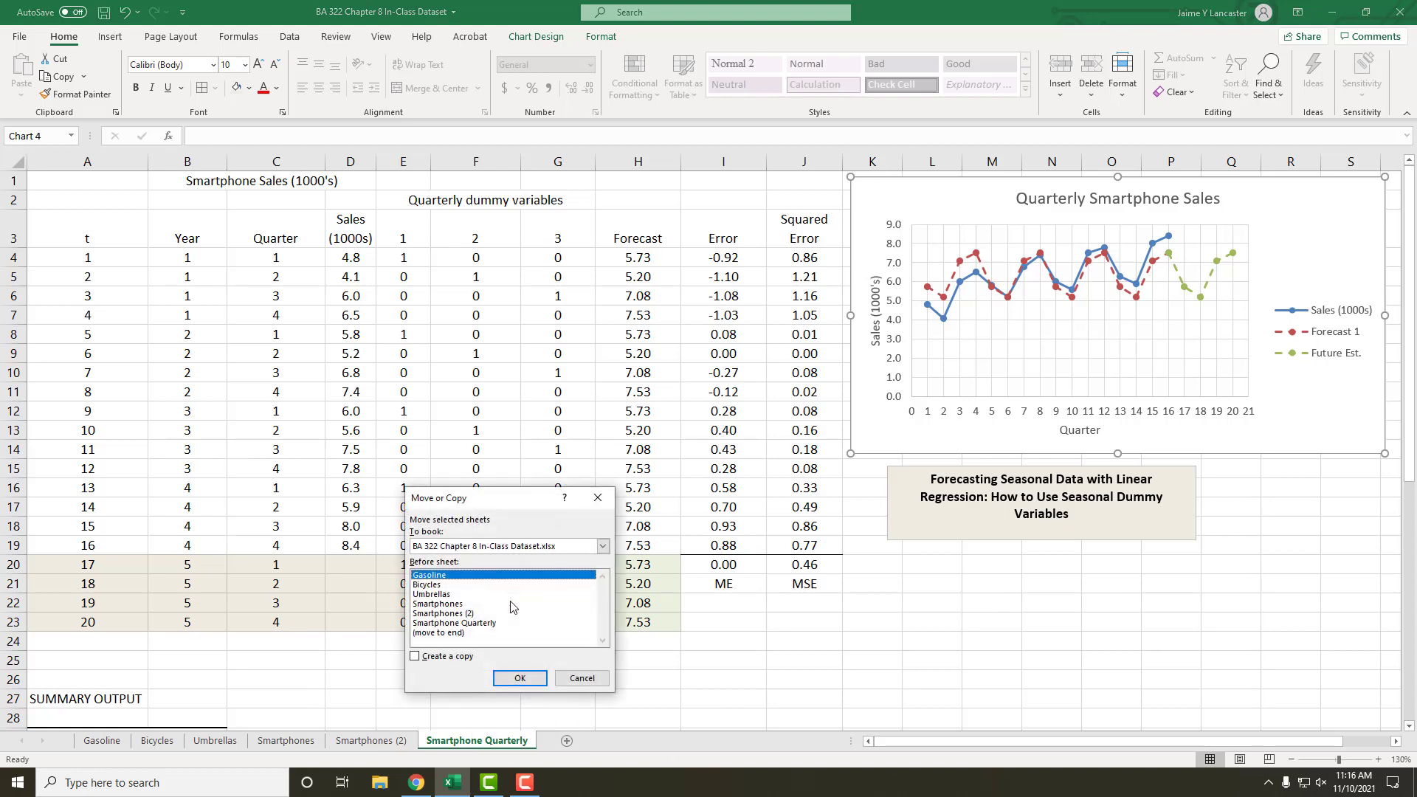
left_click(415, 656)
left_click(424, 633)
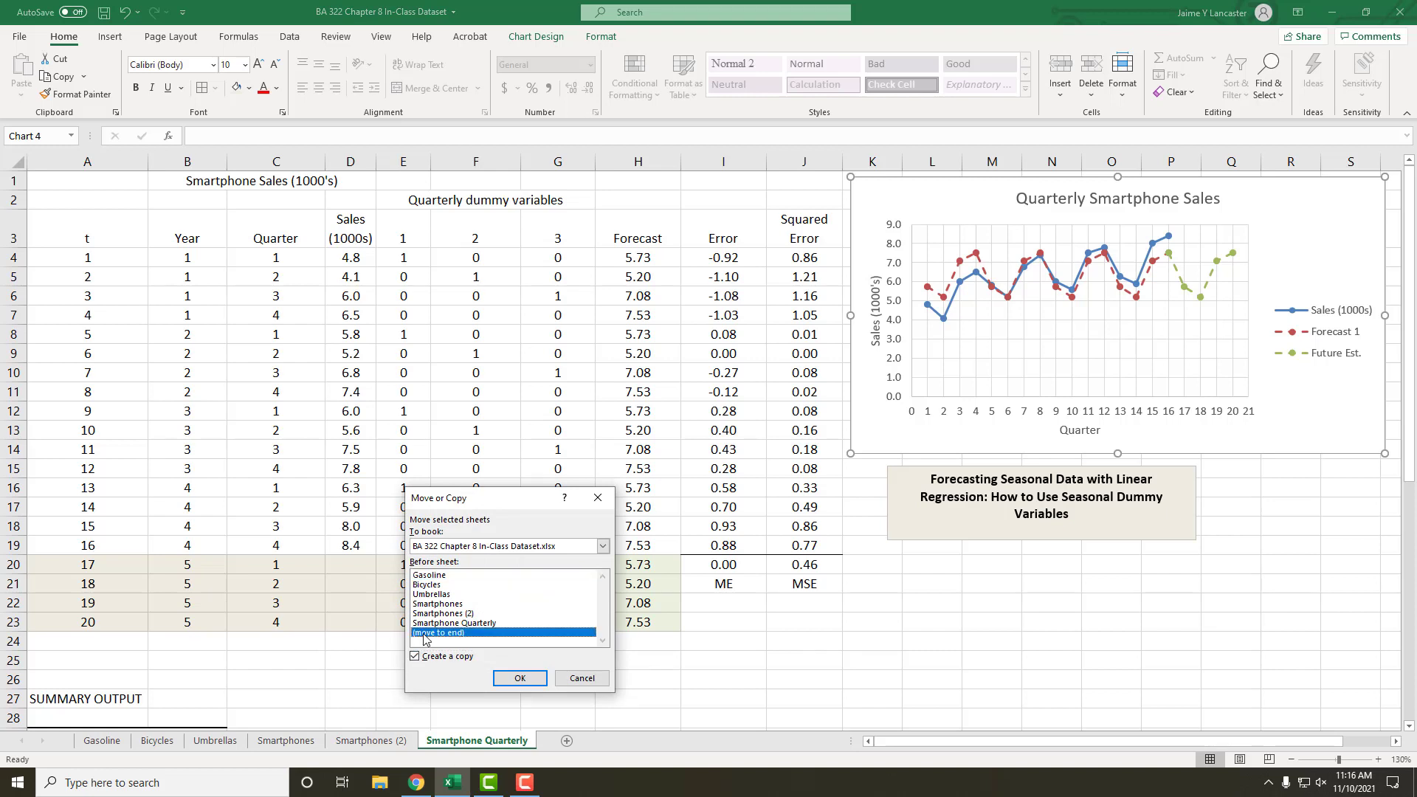
left_click(519, 679)
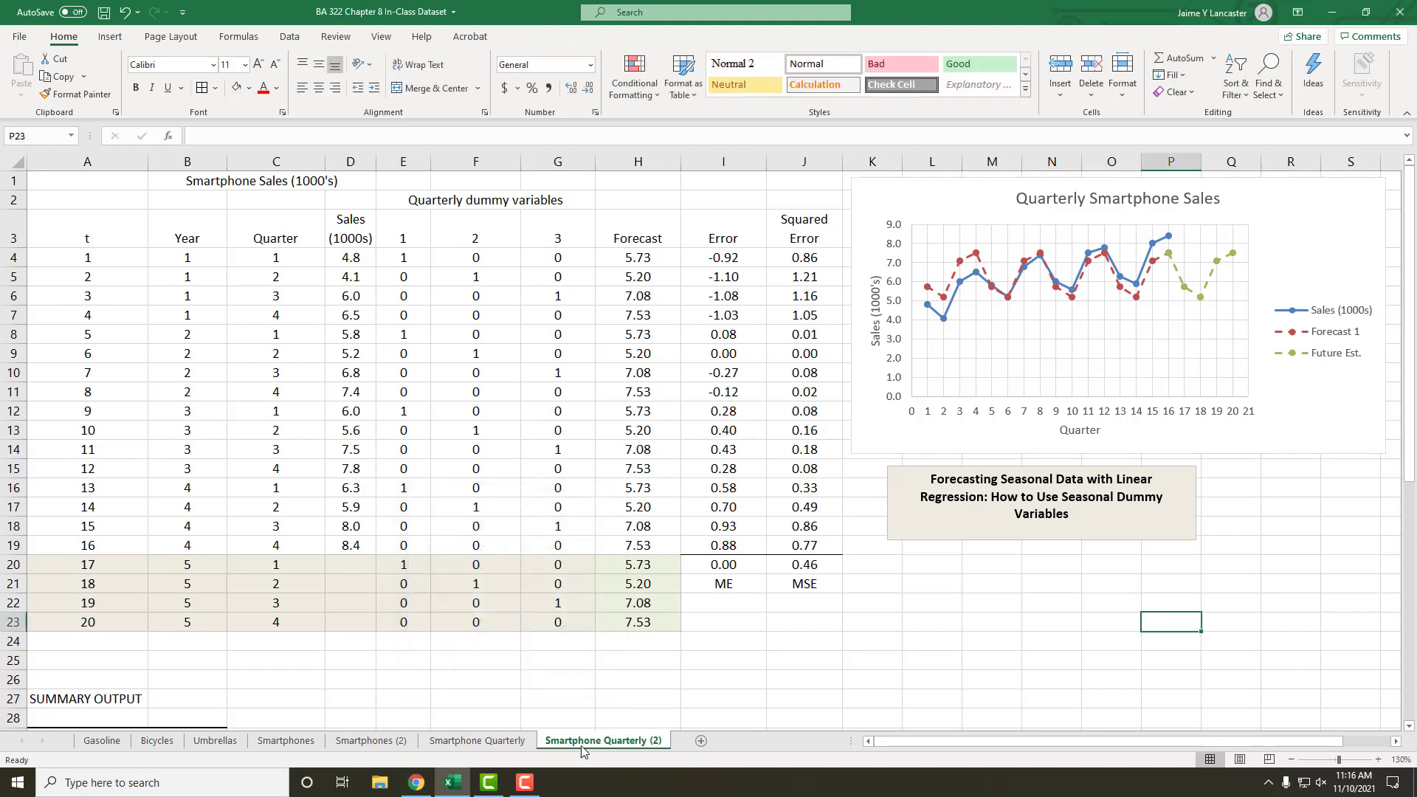
Step: Rename the copied sheet as "Smartphone Q and T"
double_click(587, 740)
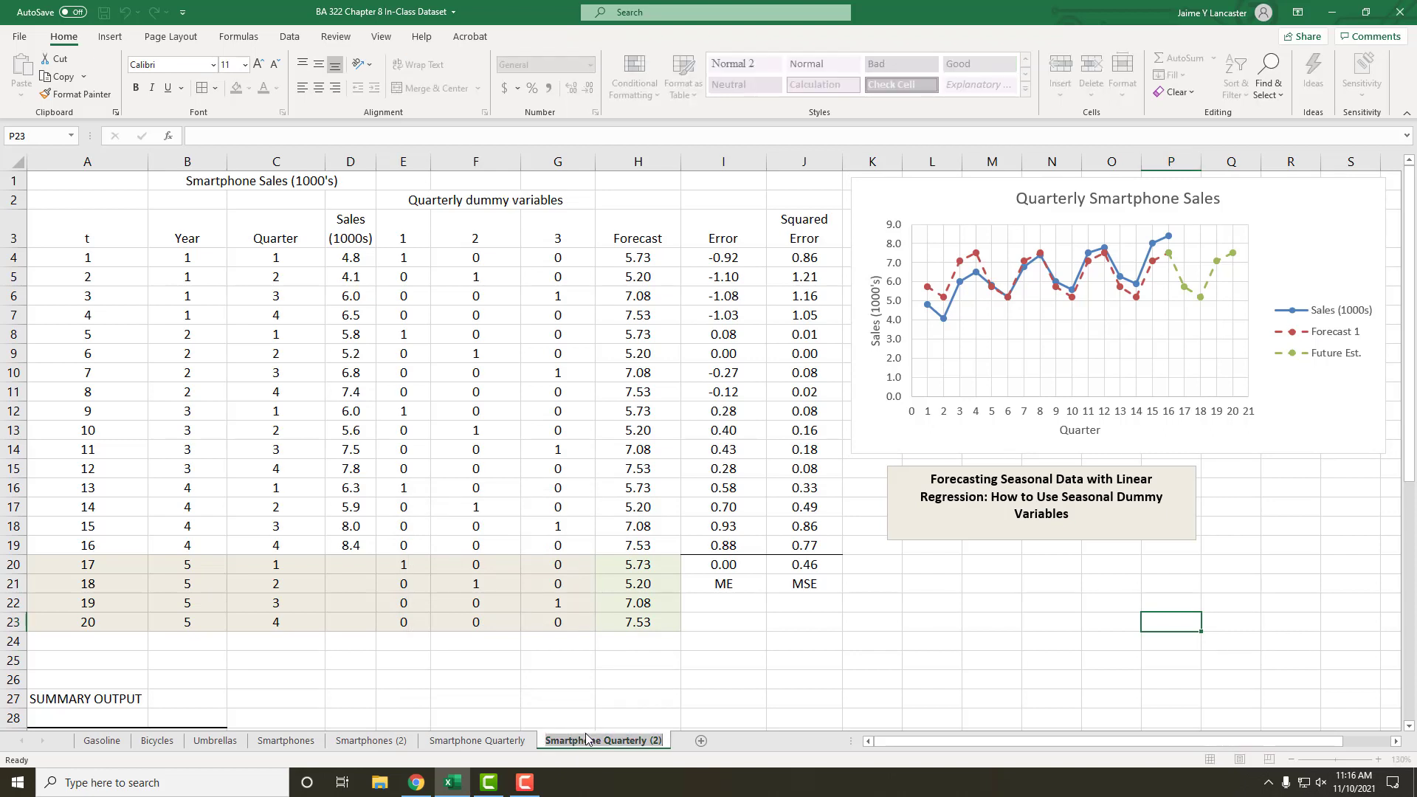
type("Smartph")
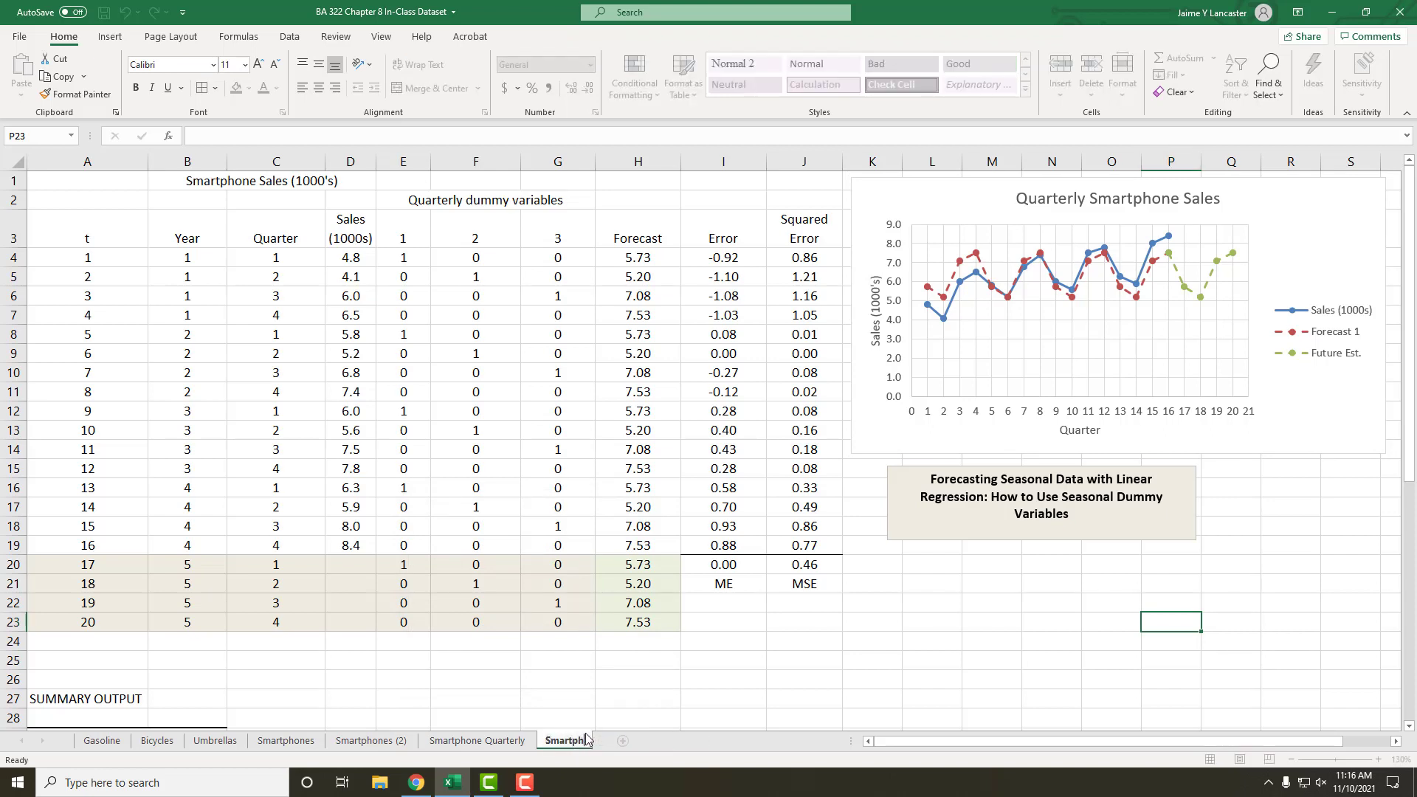
type("one Q and T")
left_click(746, 639)
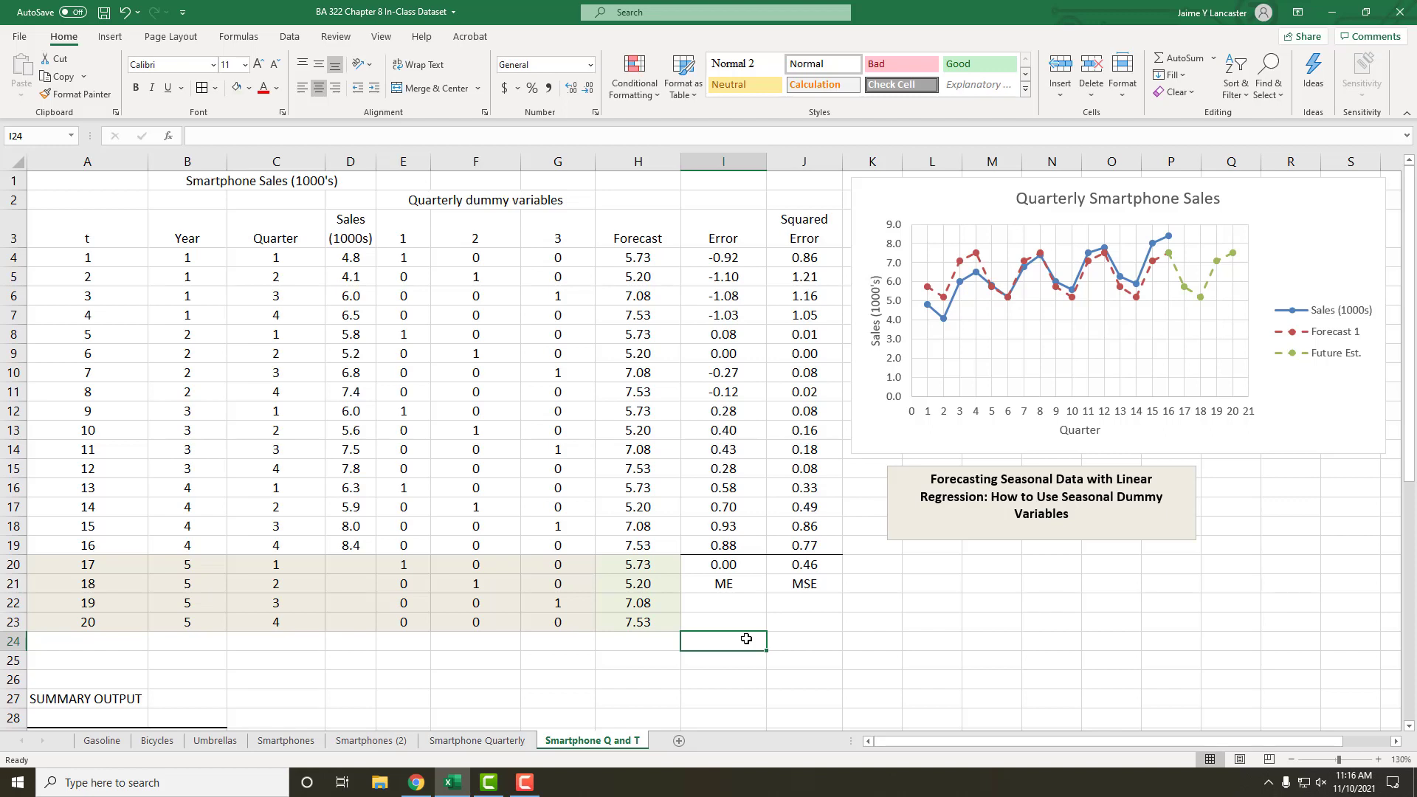
Step: Append "and a Time Trend to Estimate Future Values" to the heading in the text box below the chart
left_click(1060, 479)
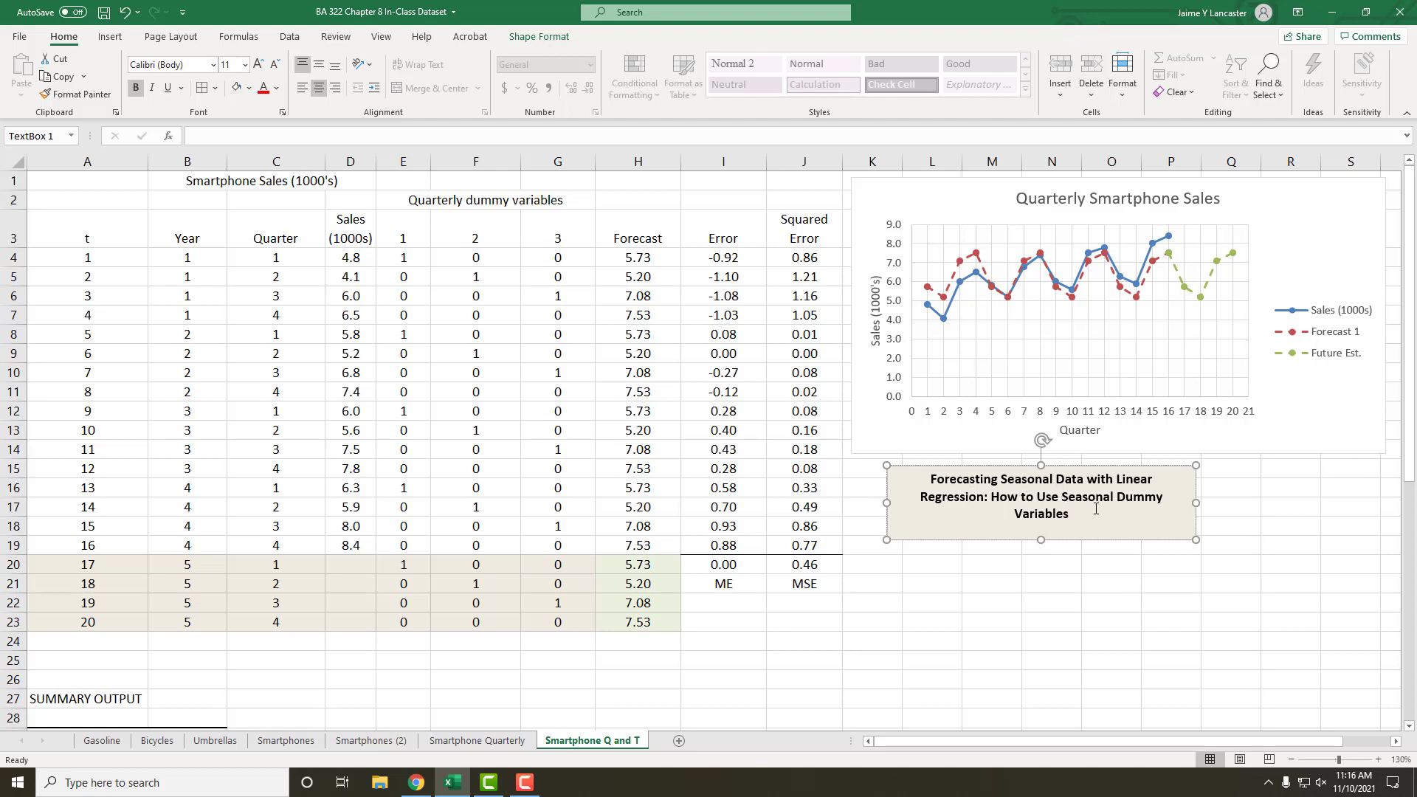
type("and a Time Tren")
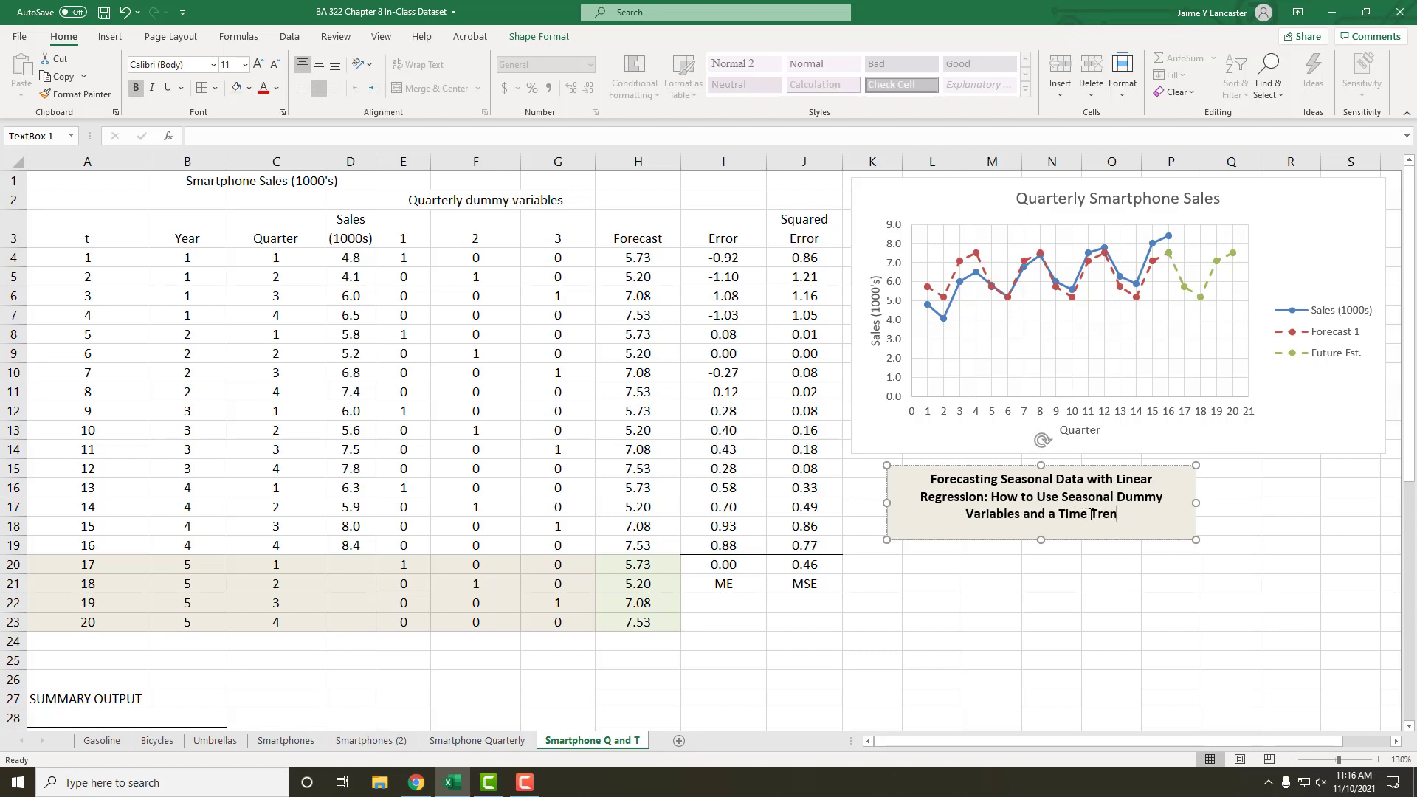
type("d to Es")
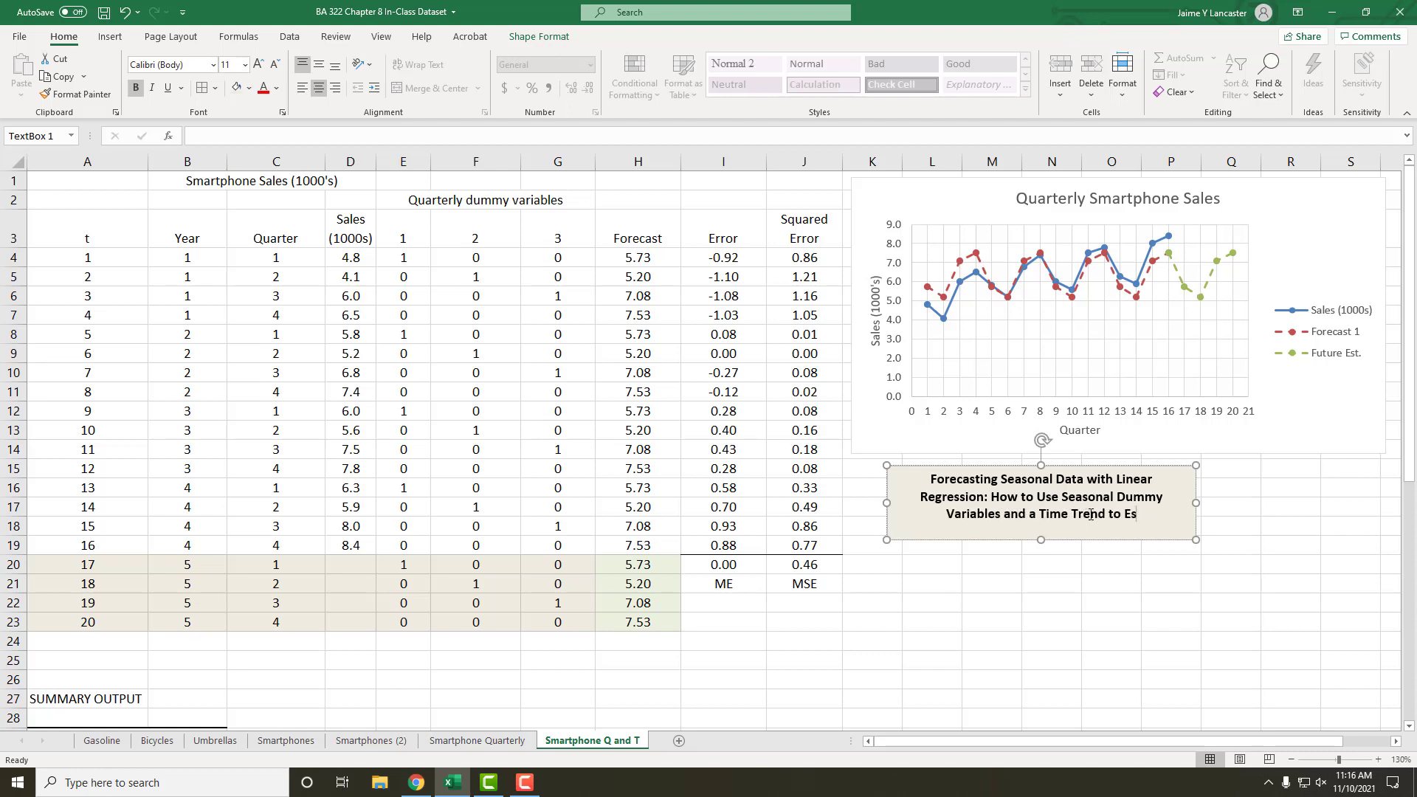
type("timate Futu")
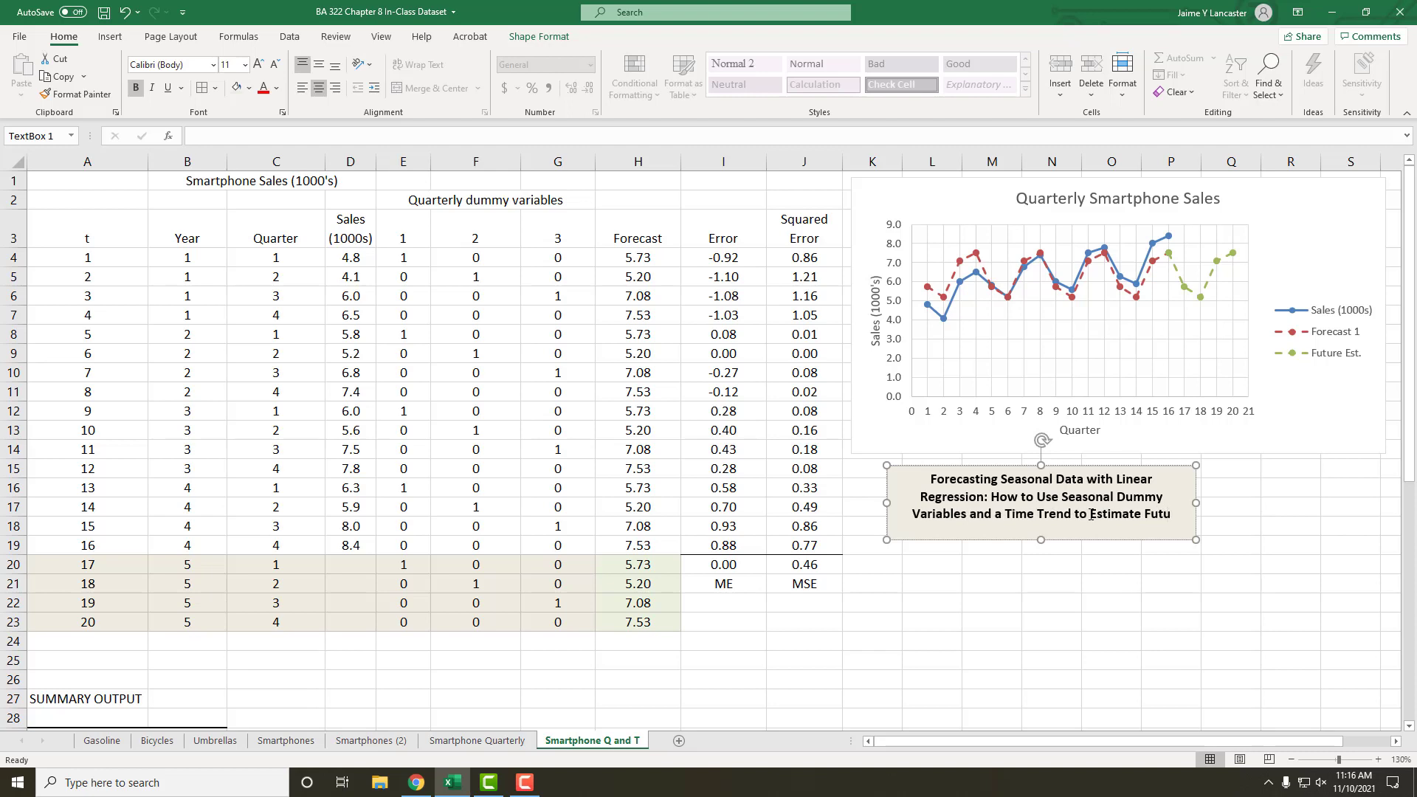
type("re Values")
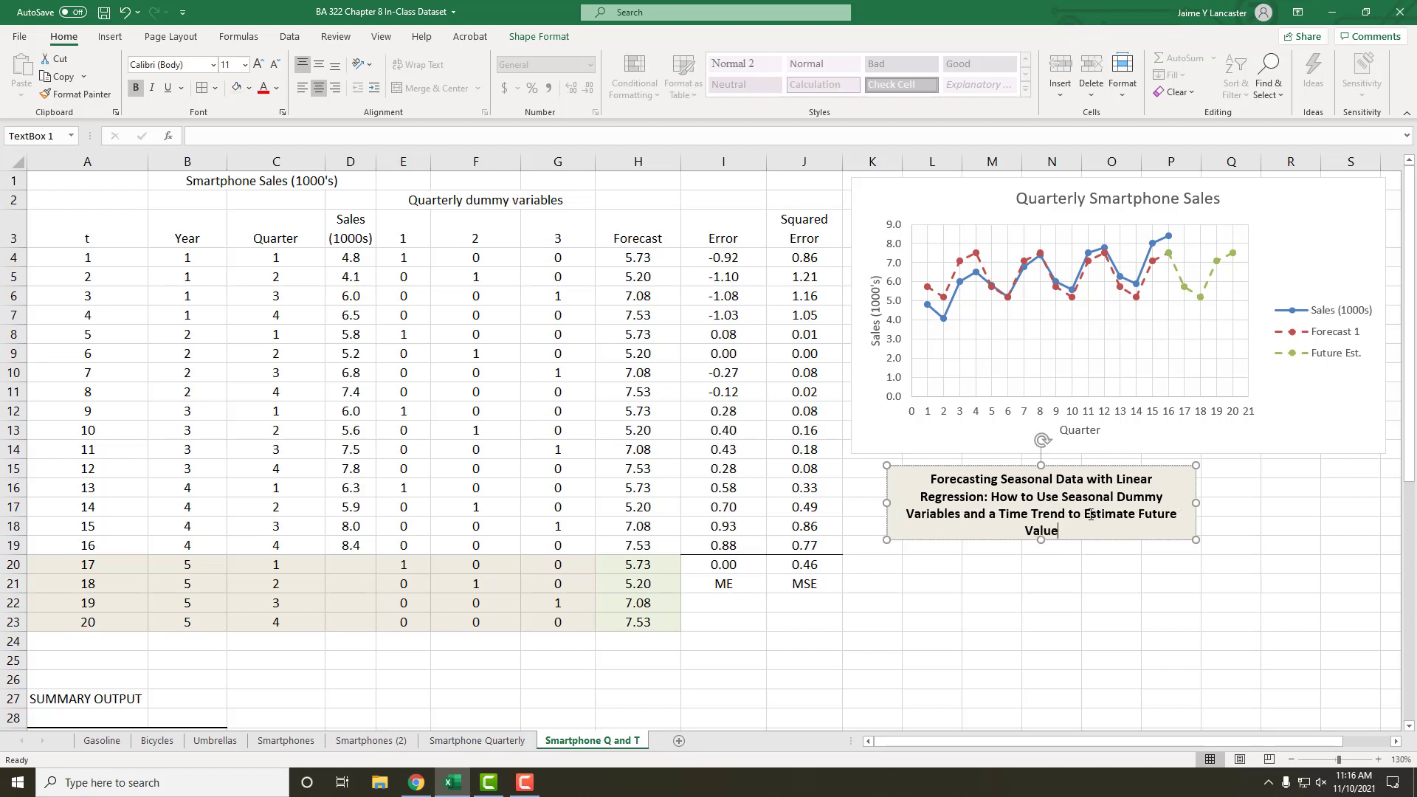
left_click(1090, 595)
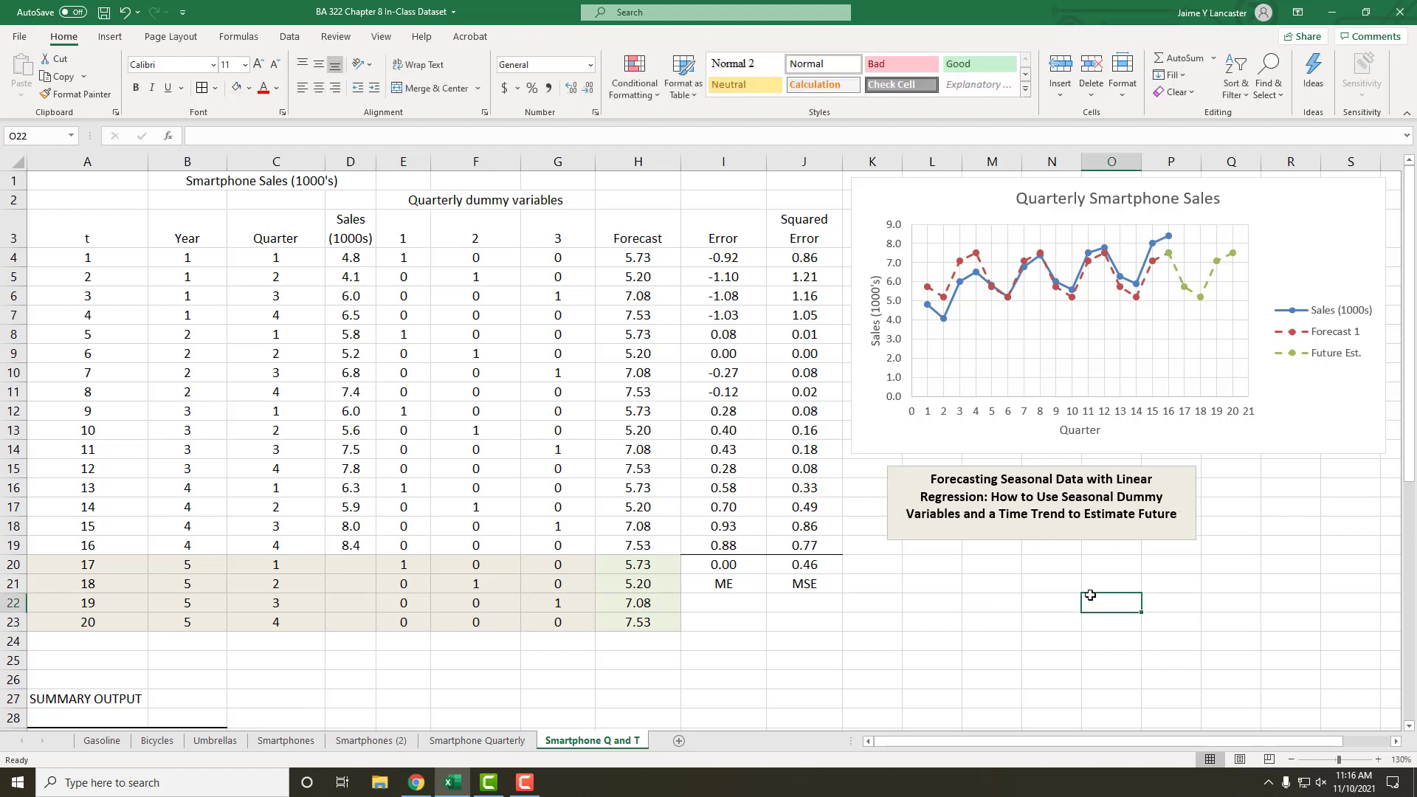
Step: Widen the heading text box below the chart so that its whole text fits on three lines
left_click(1031, 519)
left_click_drag(1197, 503, 1253, 503)
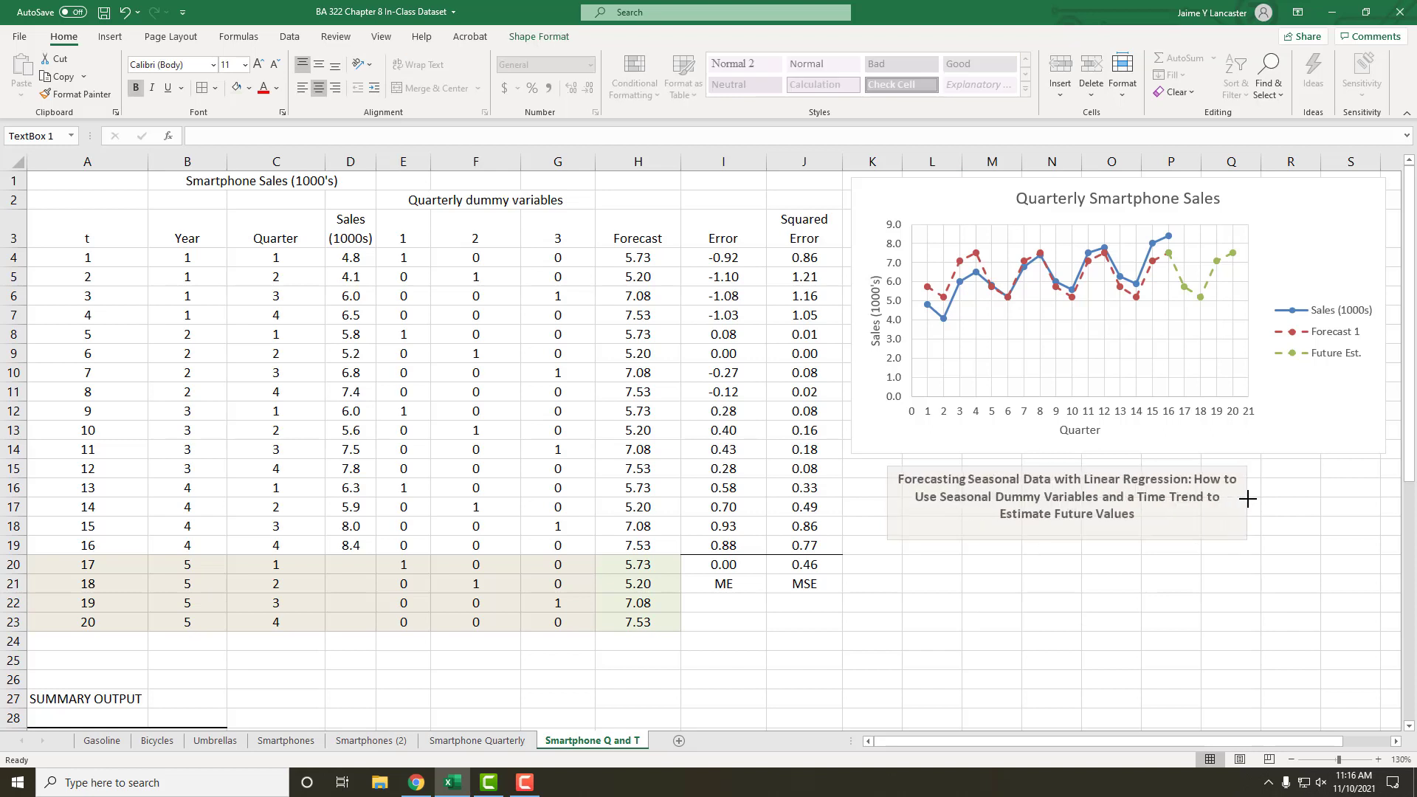
left_click(1225, 598)
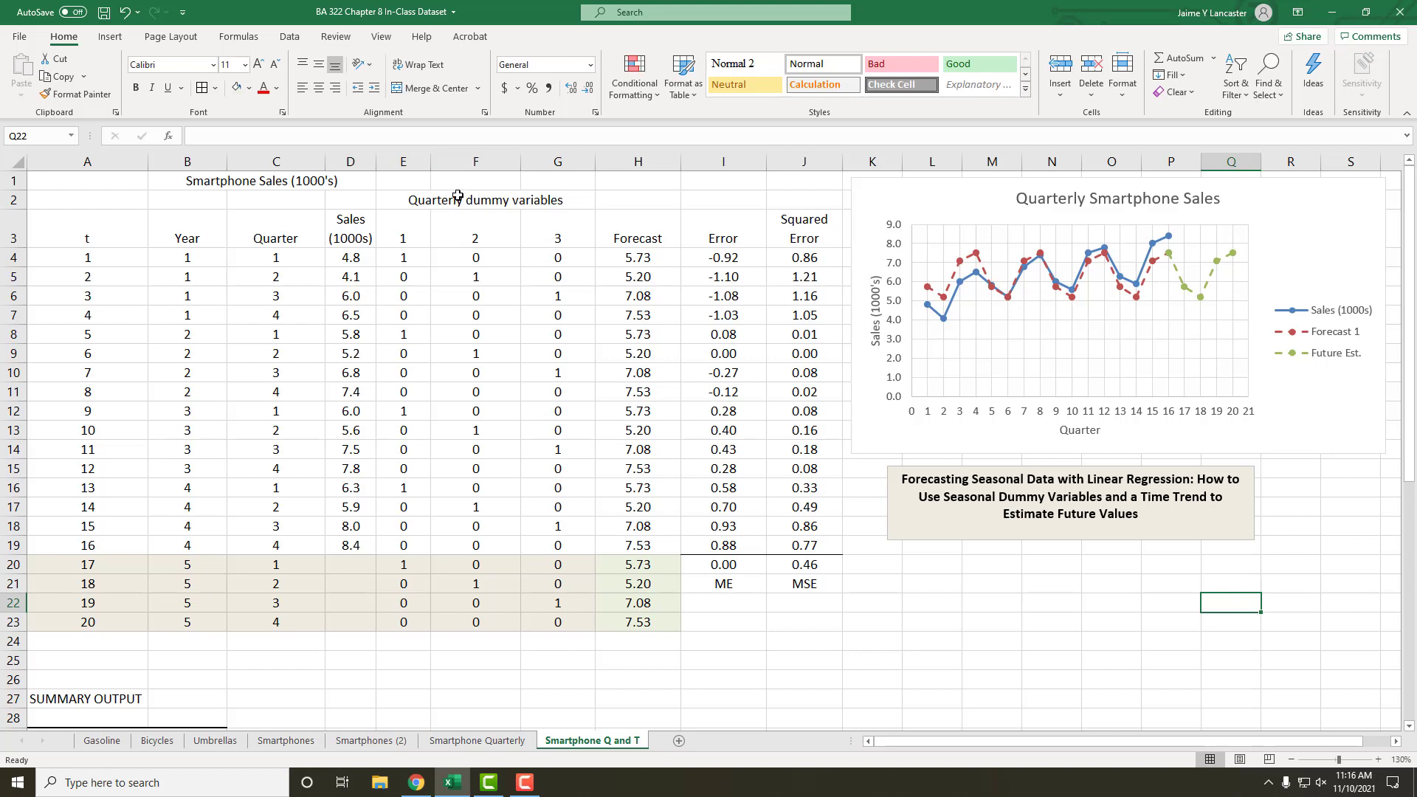
left_click_drag(457, 201, 495, 612)
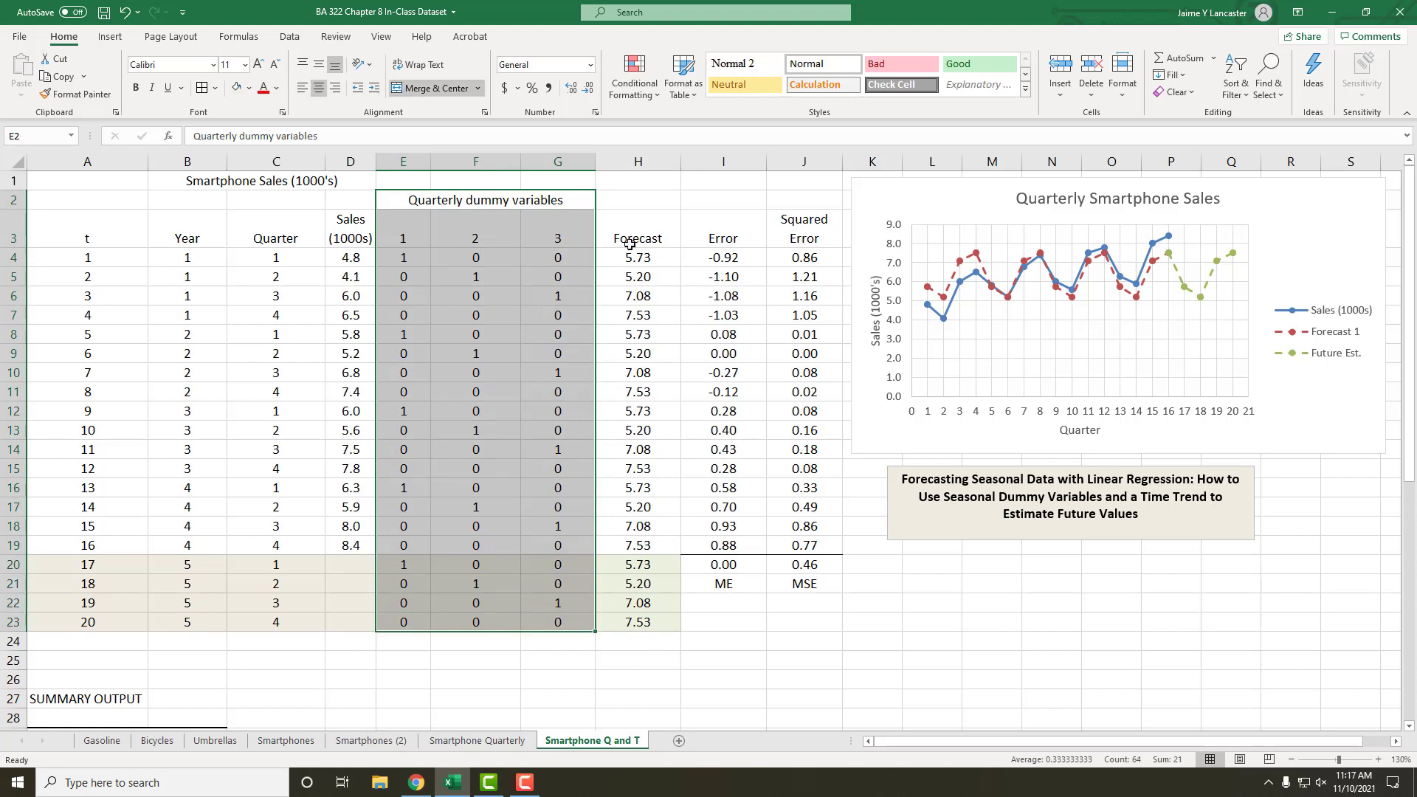
left_click_drag(629, 259, 812, 543)
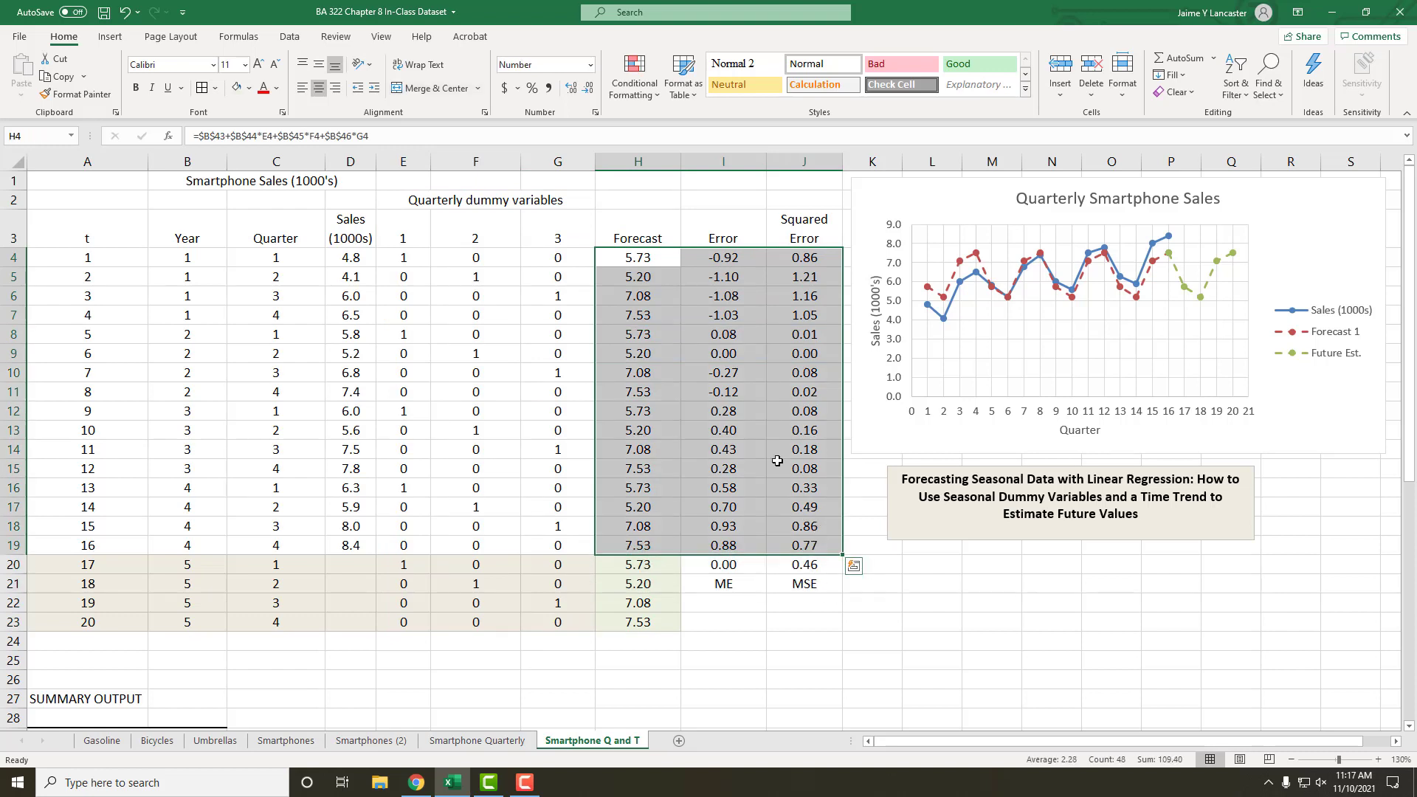
left_click(733, 334)
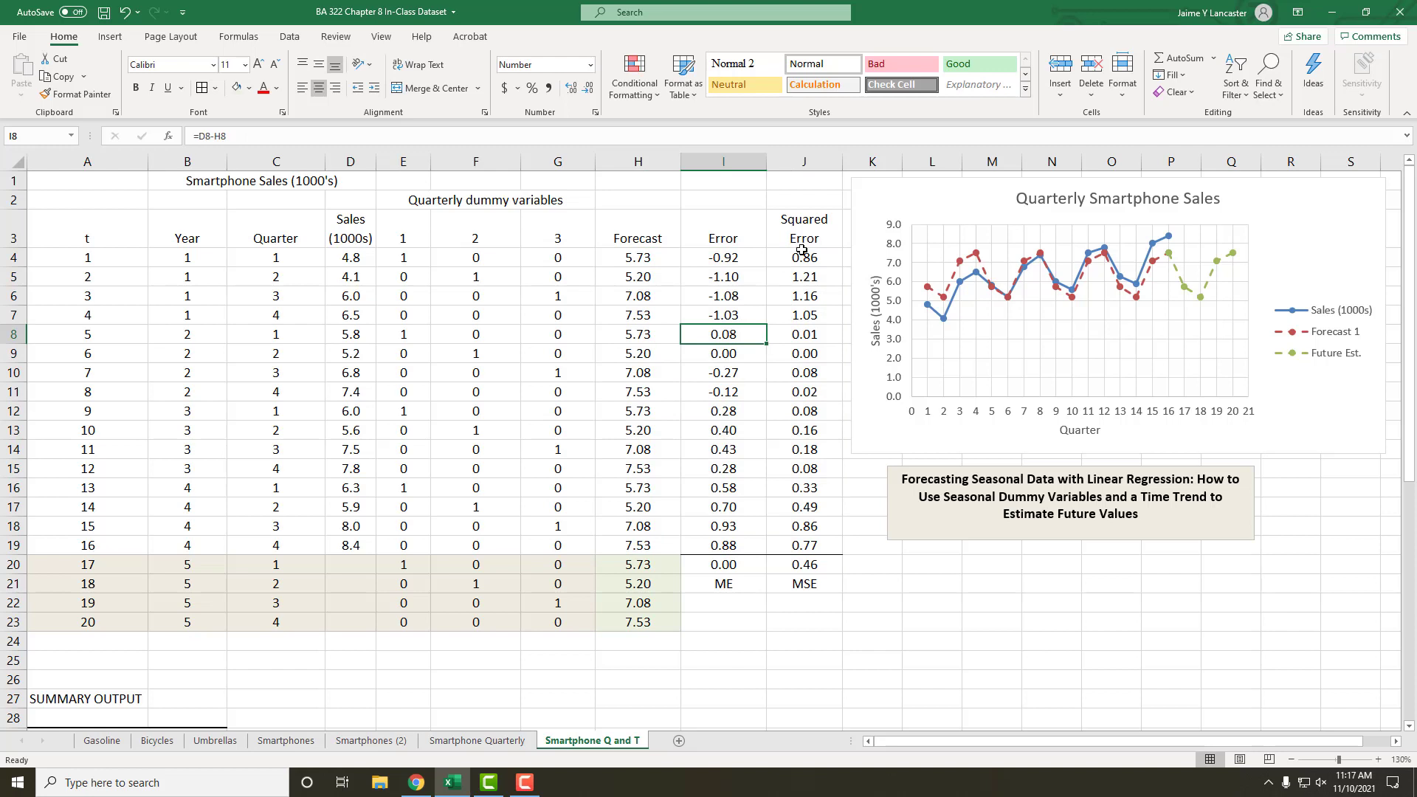
Step: Clear the contents of the Forecast column in H4:H23 and check the error formula in I4
left_click_drag(626, 259, 621, 621)
right_click(621, 618)
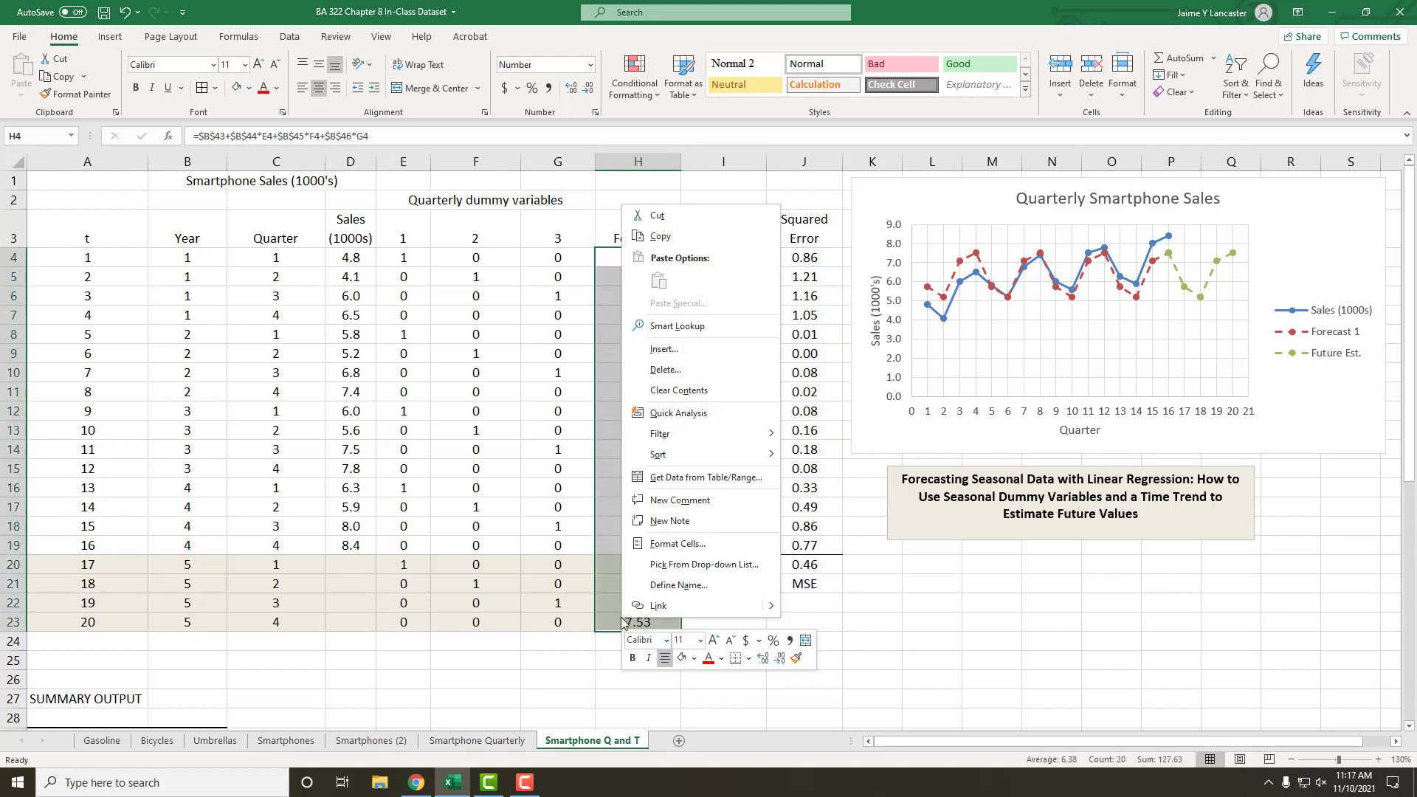
left_click(663, 392)
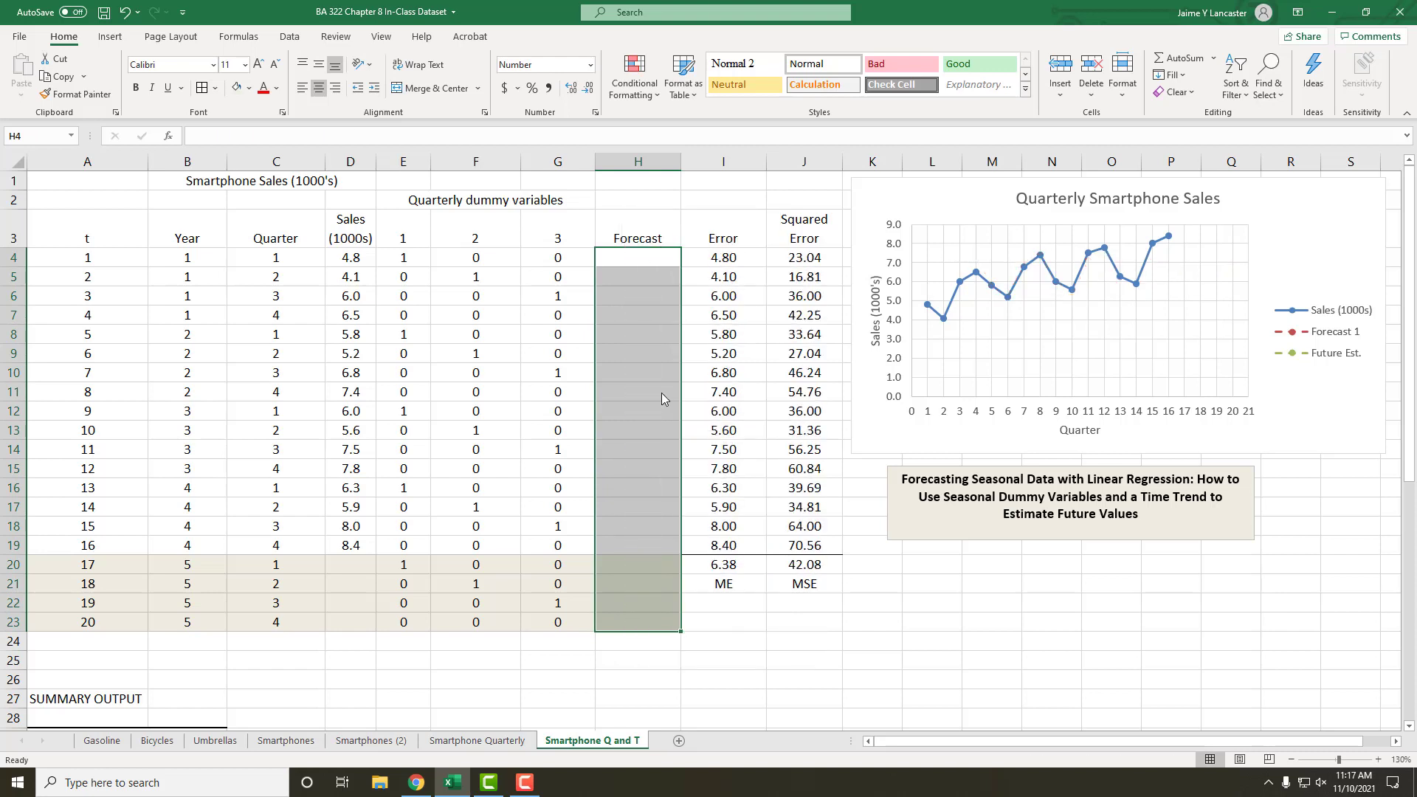
double_click(731, 258)
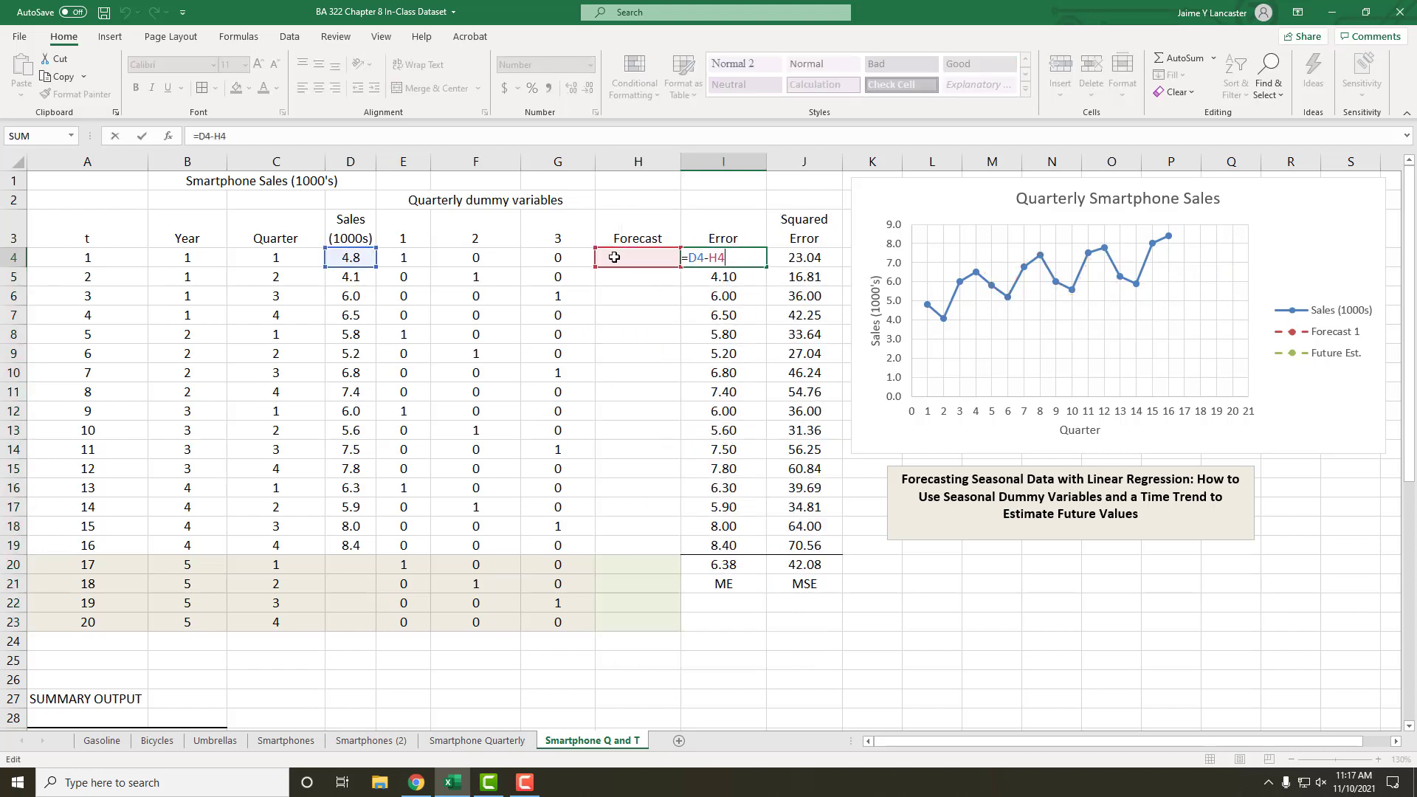
key("Return")
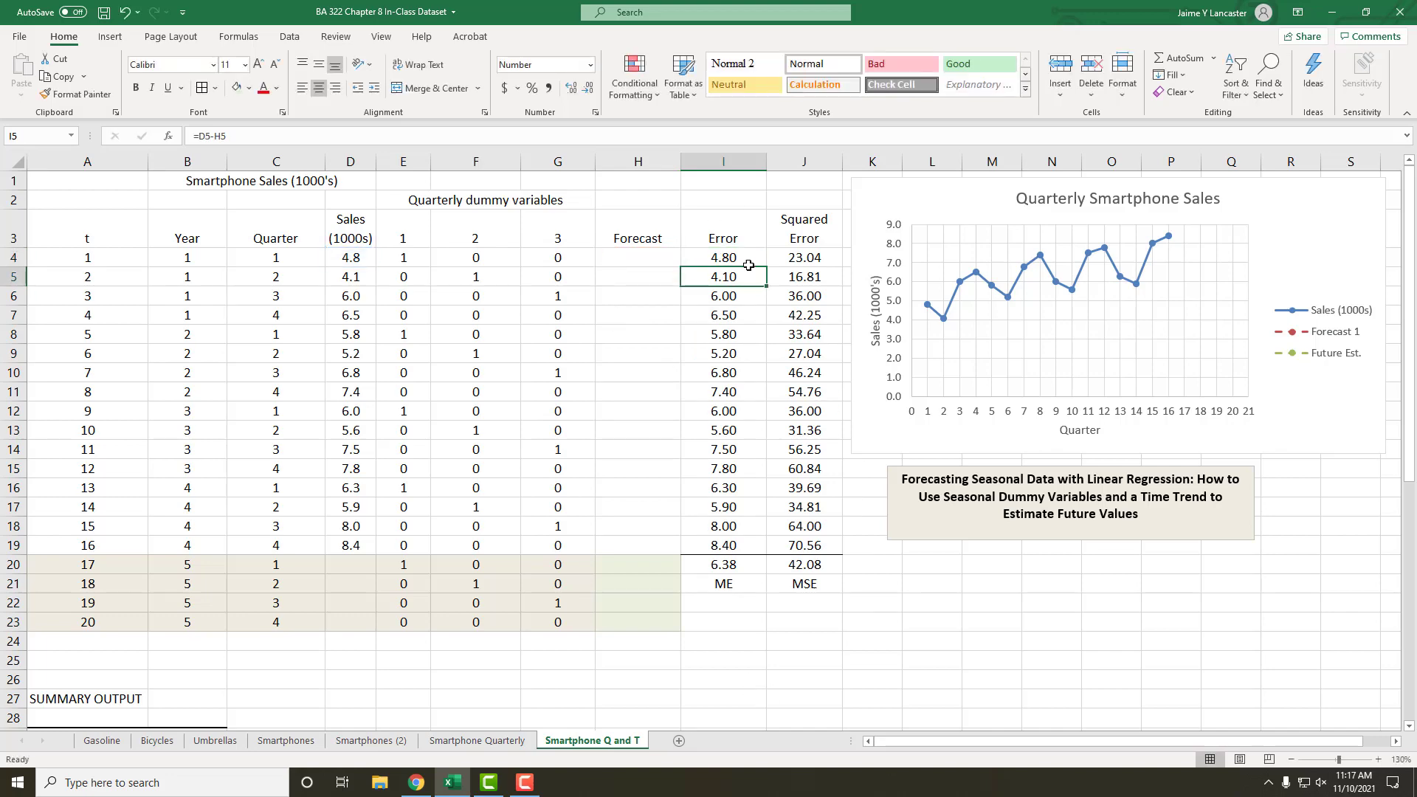
Step: Delete the old regression summary output in A27:I46, shifting the cells left
scroll(700, 472, "down", 2)
scroll(700, 472, "down", 5)
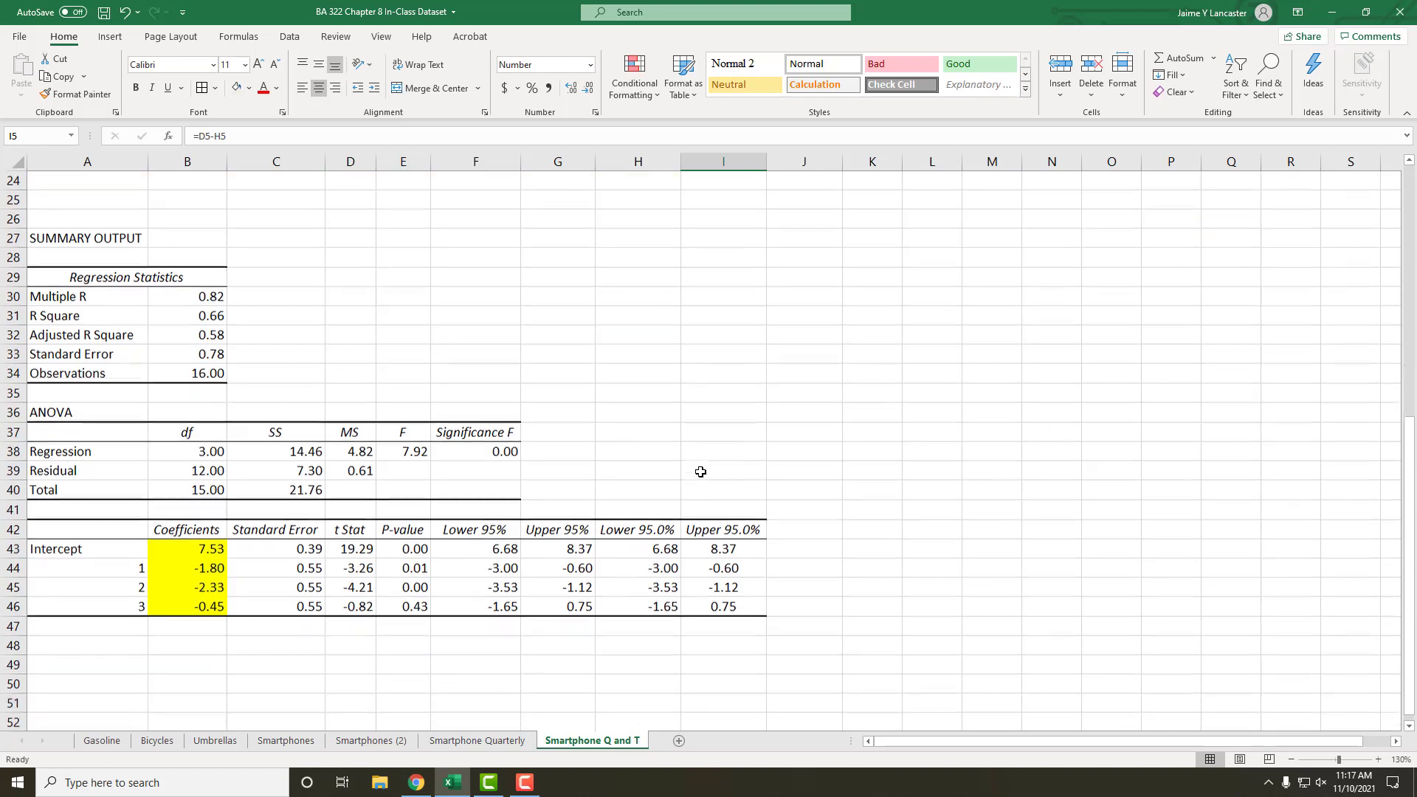
left_click_drag(36, 275, 710, 636)
right_click(709, 636)
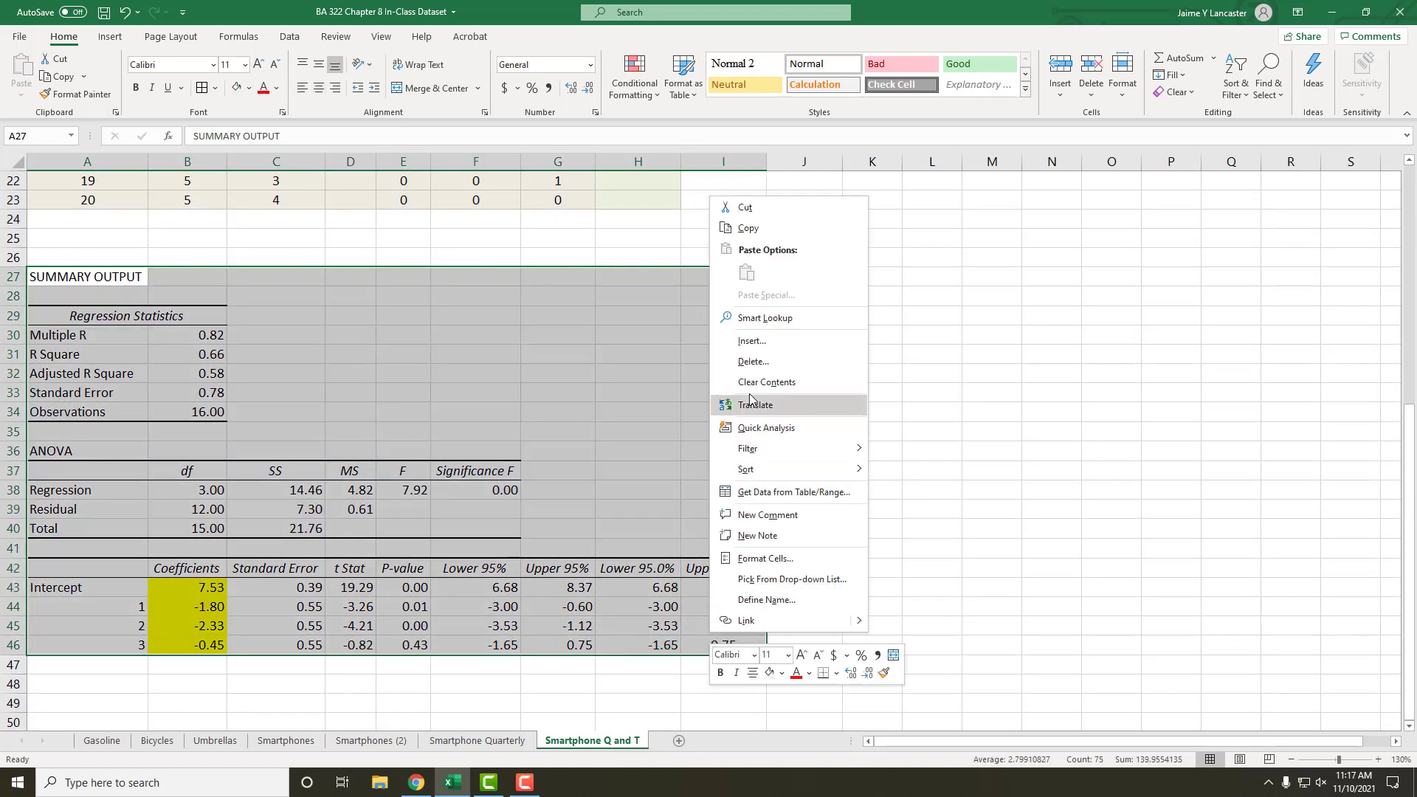
left_click(753, 361)
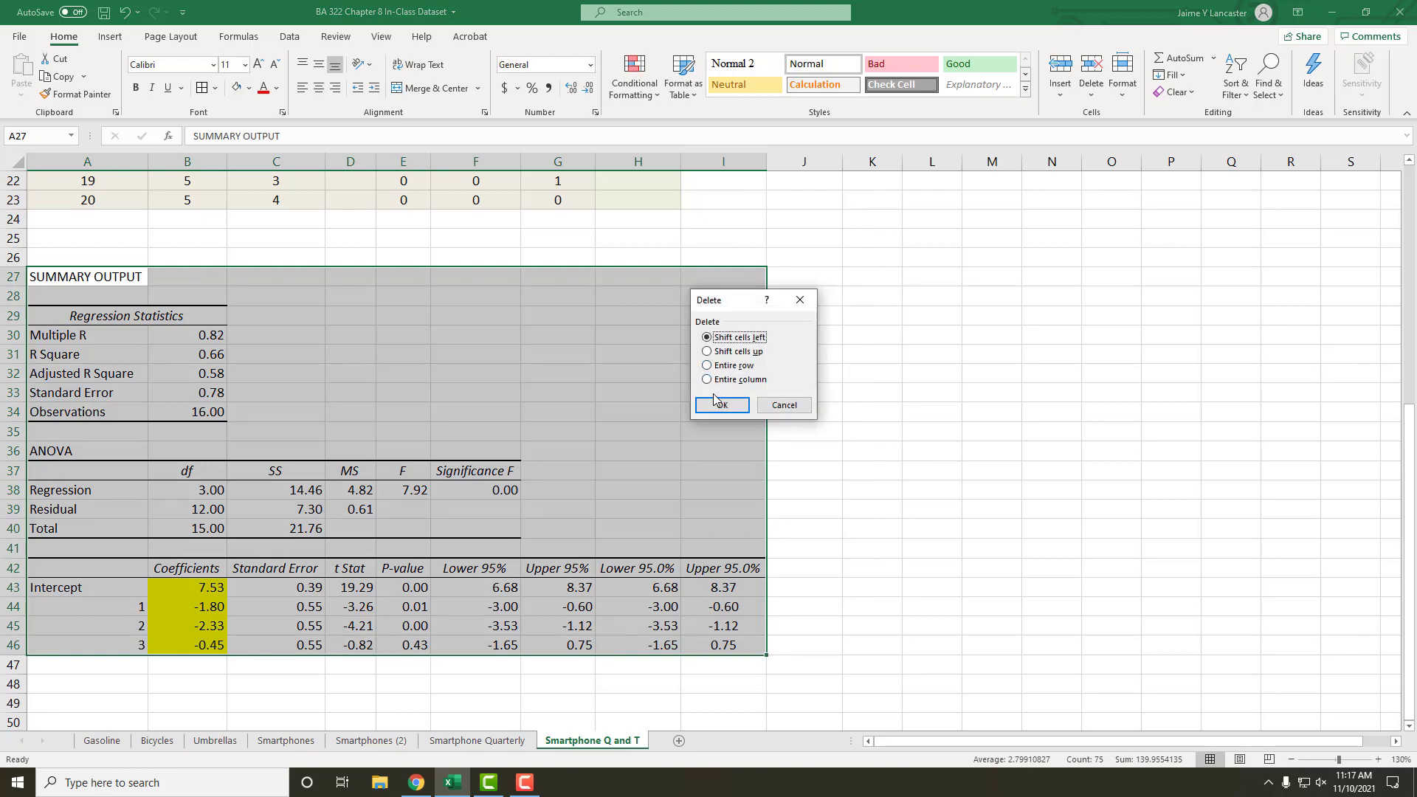
left_click(720, 405)
left_click(774, 524)
Step: Insert a blank column E between the Sales column and the quarterly dummy variables
scroll(773, 524, "up", 7)
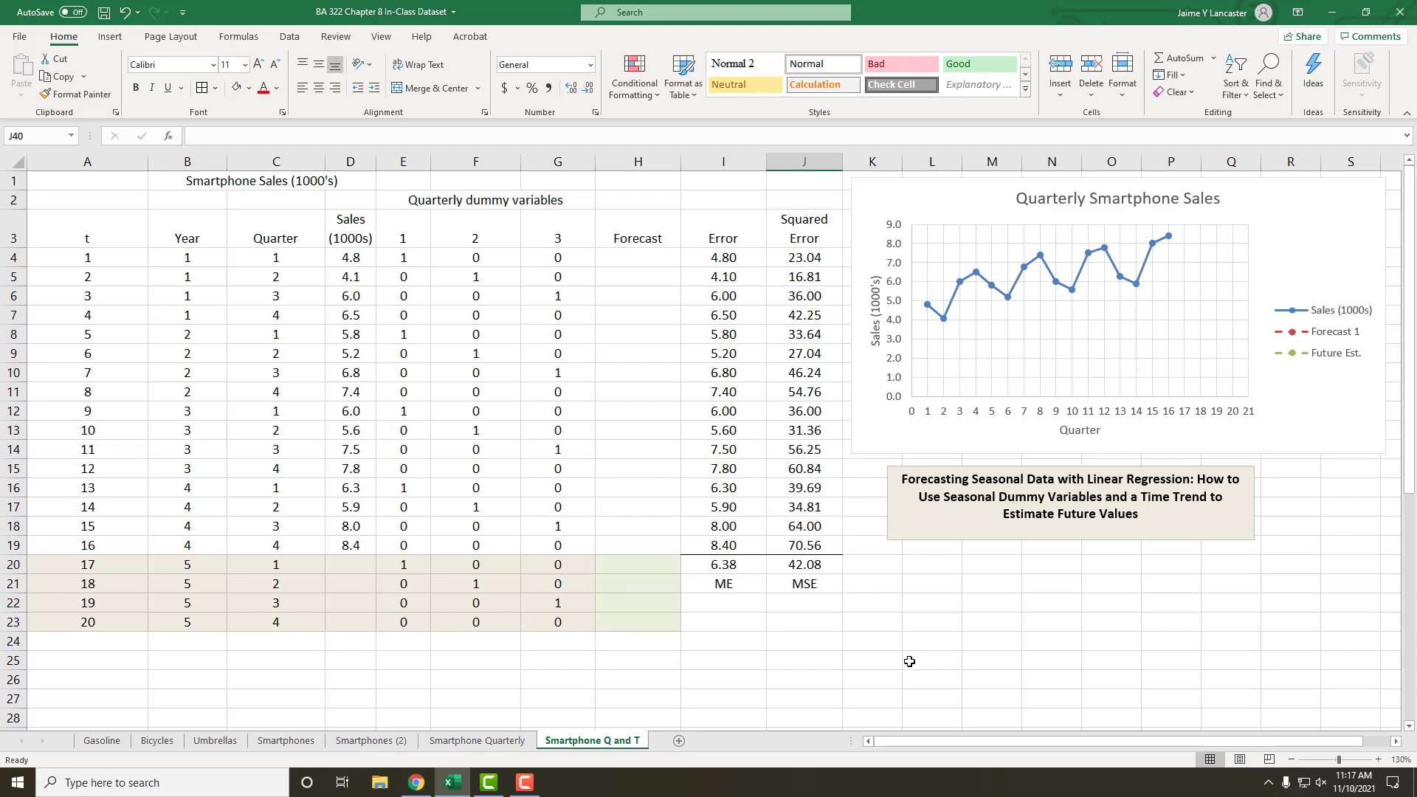
left_click_drag(59, 224, 107, 618)
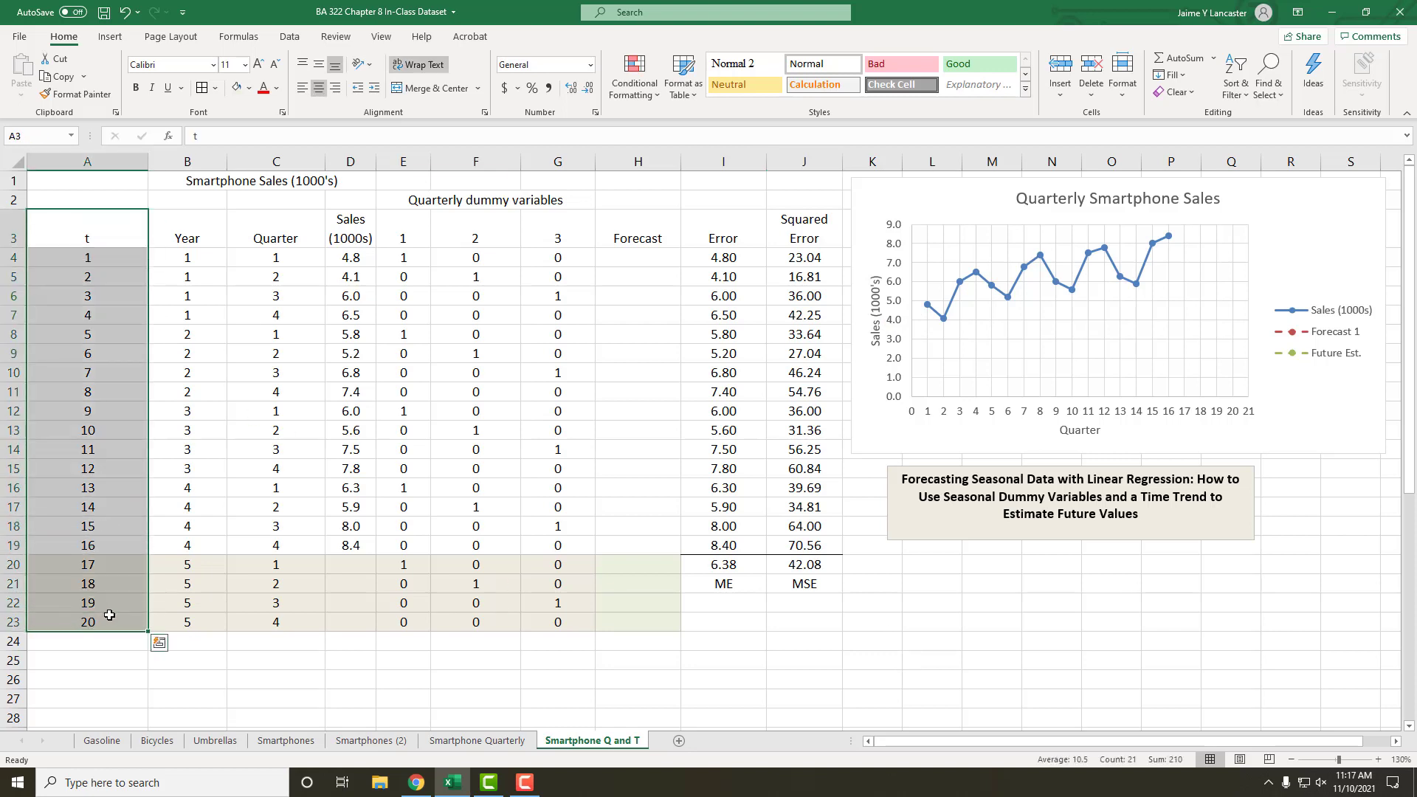
right_click(390, 168)
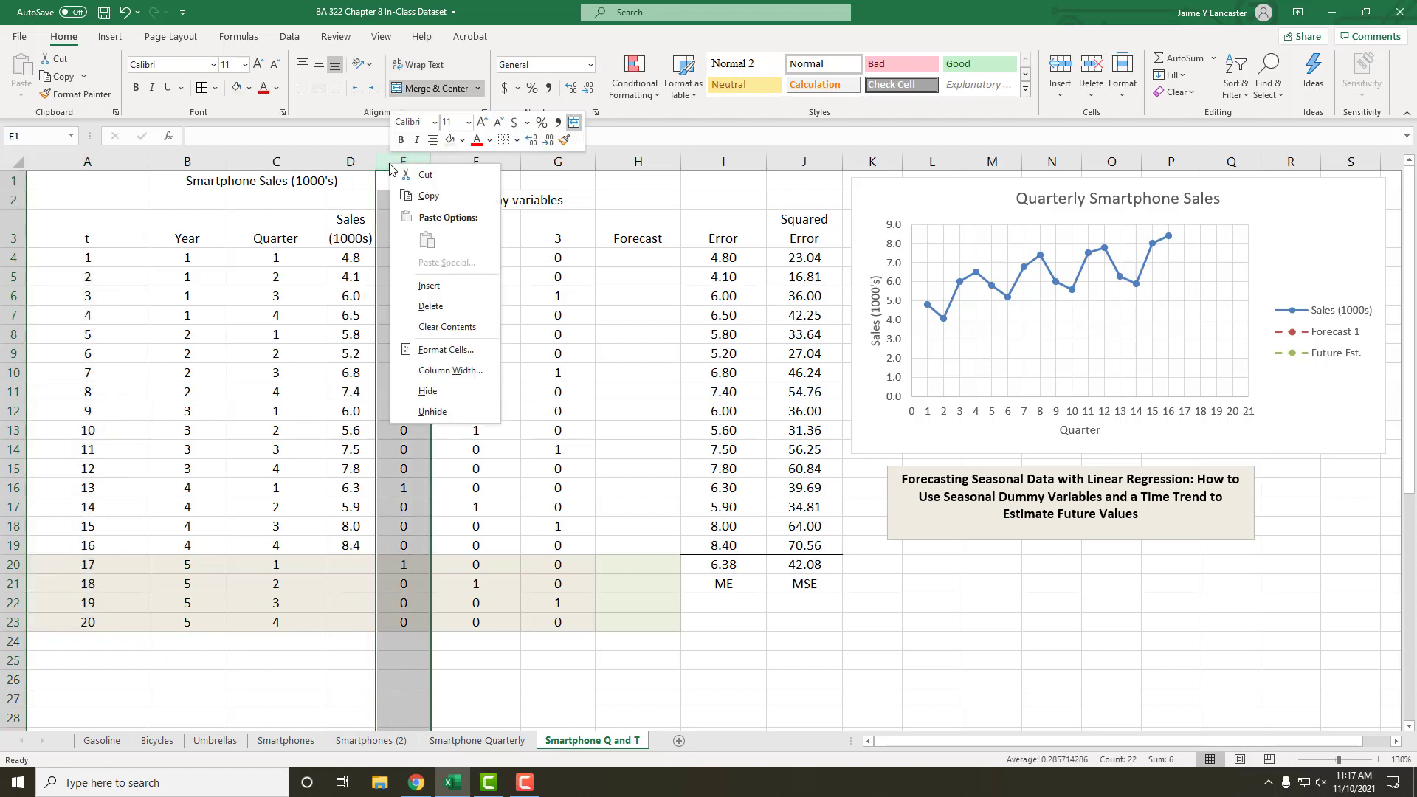
left_click(431, 286)
Step: Move the t column with its header from A3:A23 into the blank column, starting at E3
left_click_drag(87, 238, 85, 624)
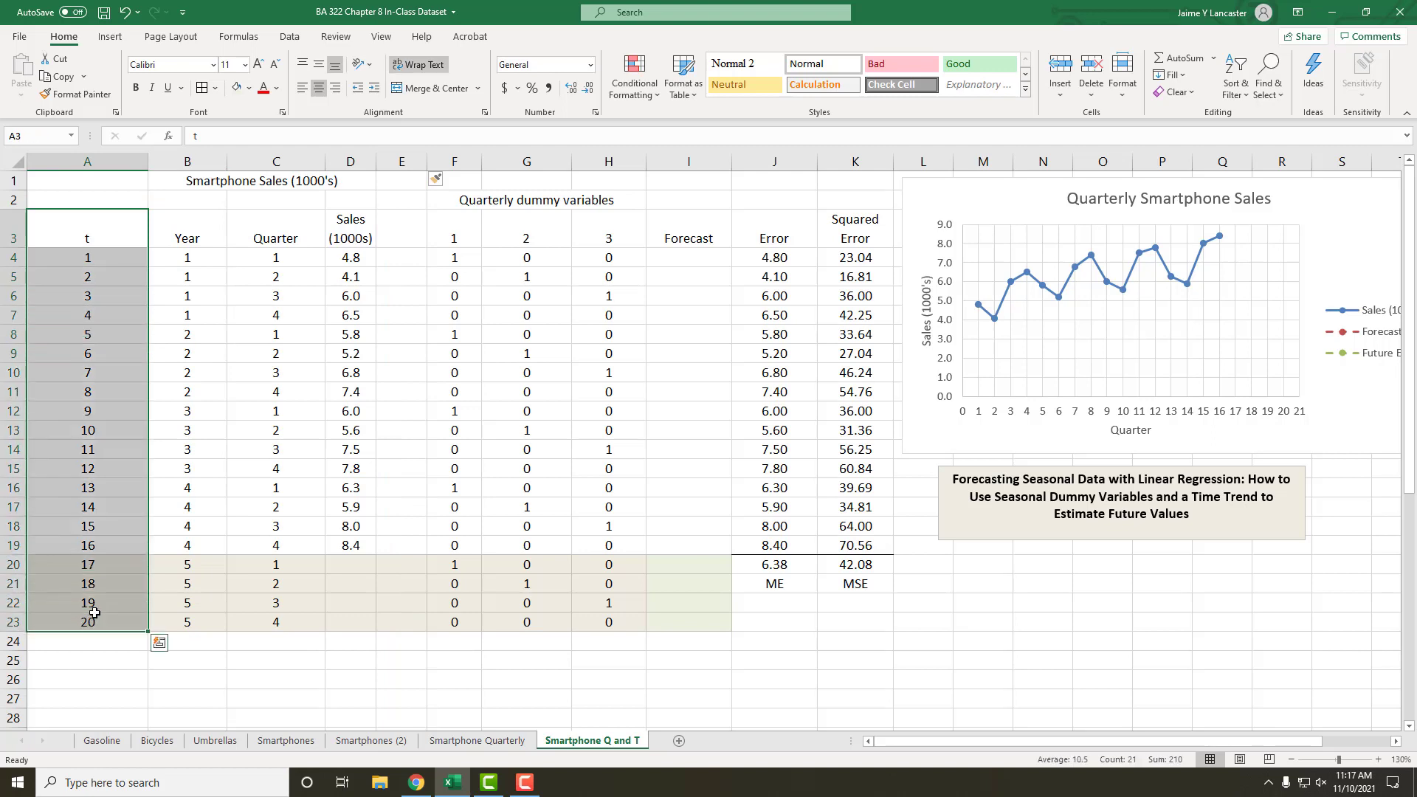
key("ctrl+c")
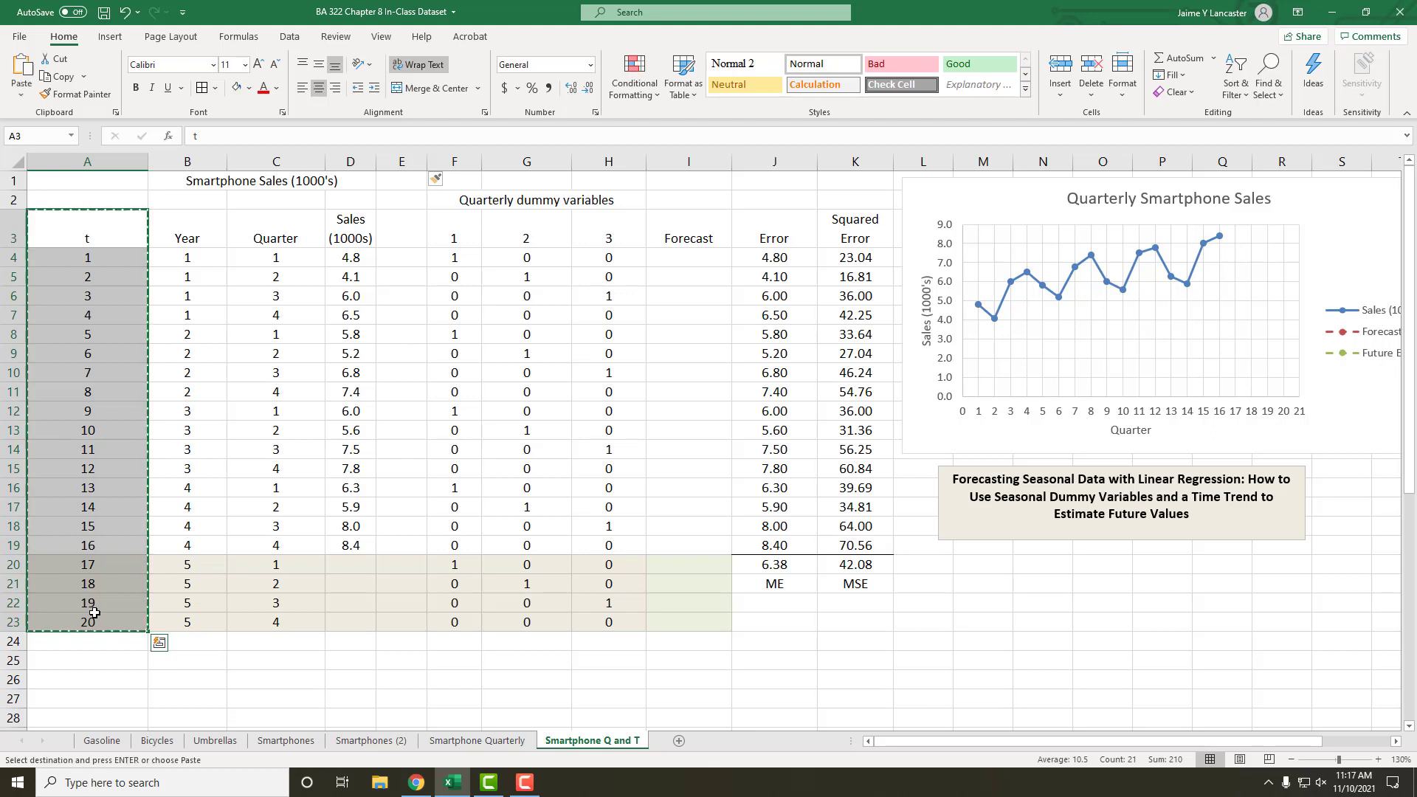
left_click(415, 228)
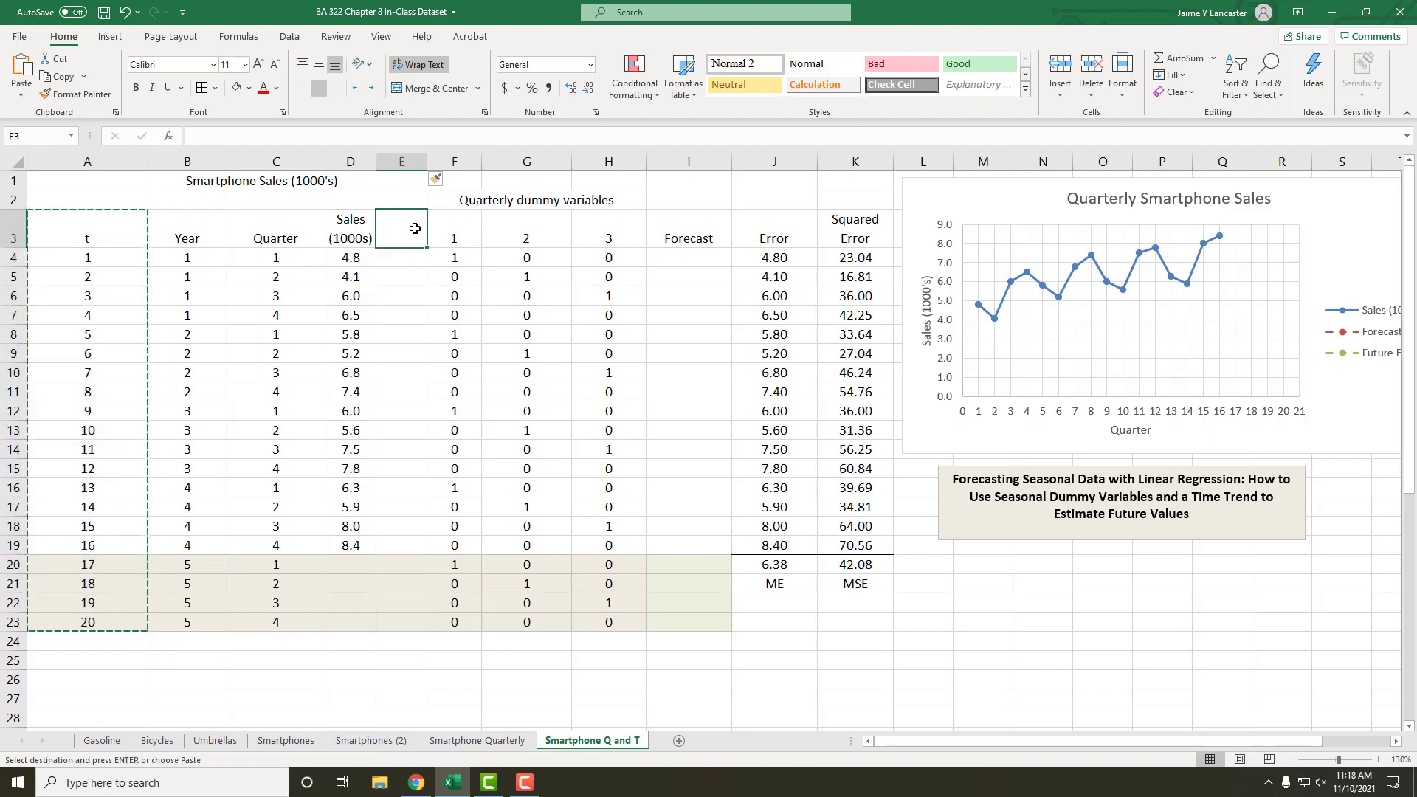
key("ctrl+v")
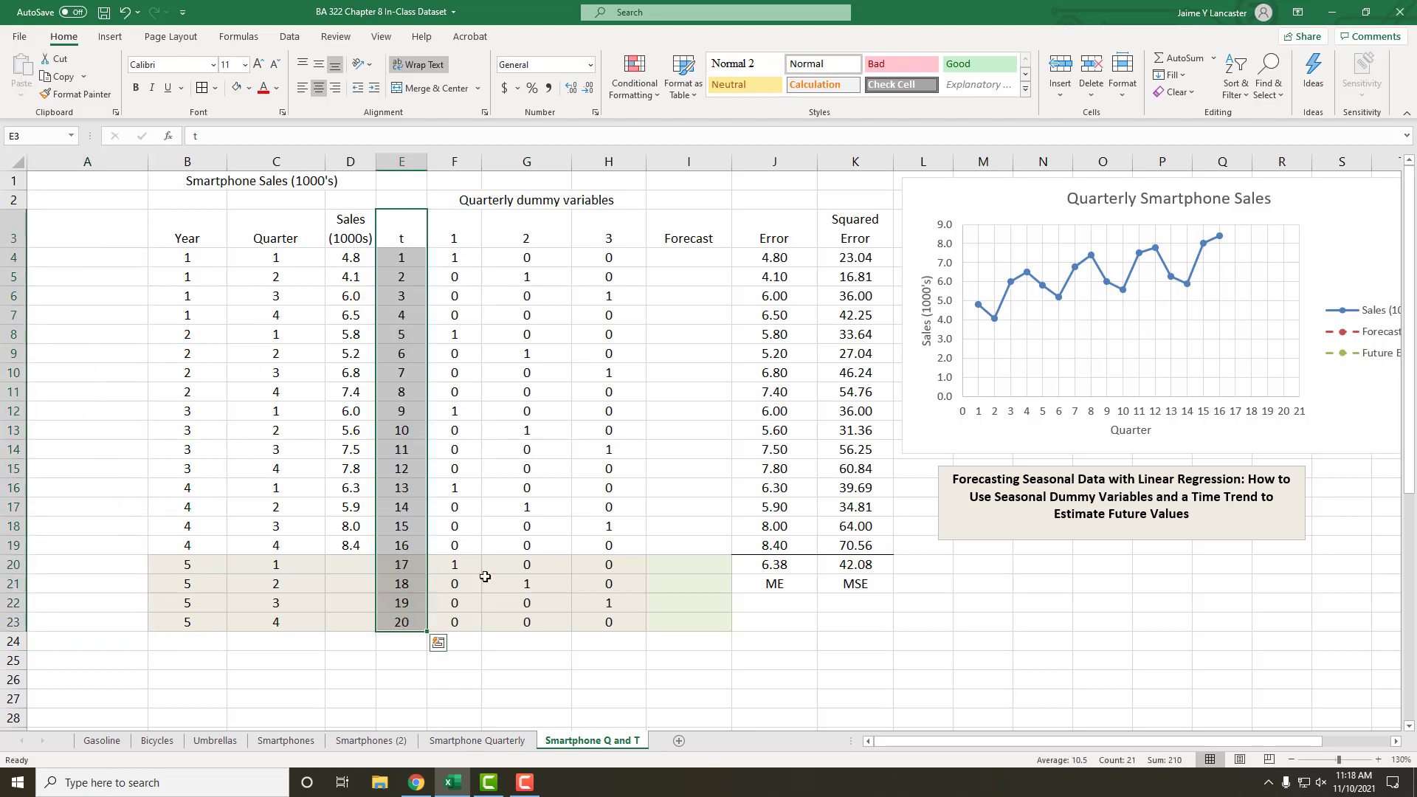
left_click(484, 577)
Step: Delete the empty column A so that the table starts with the Year column
left_click(105, 158)
right_click(106, 159)
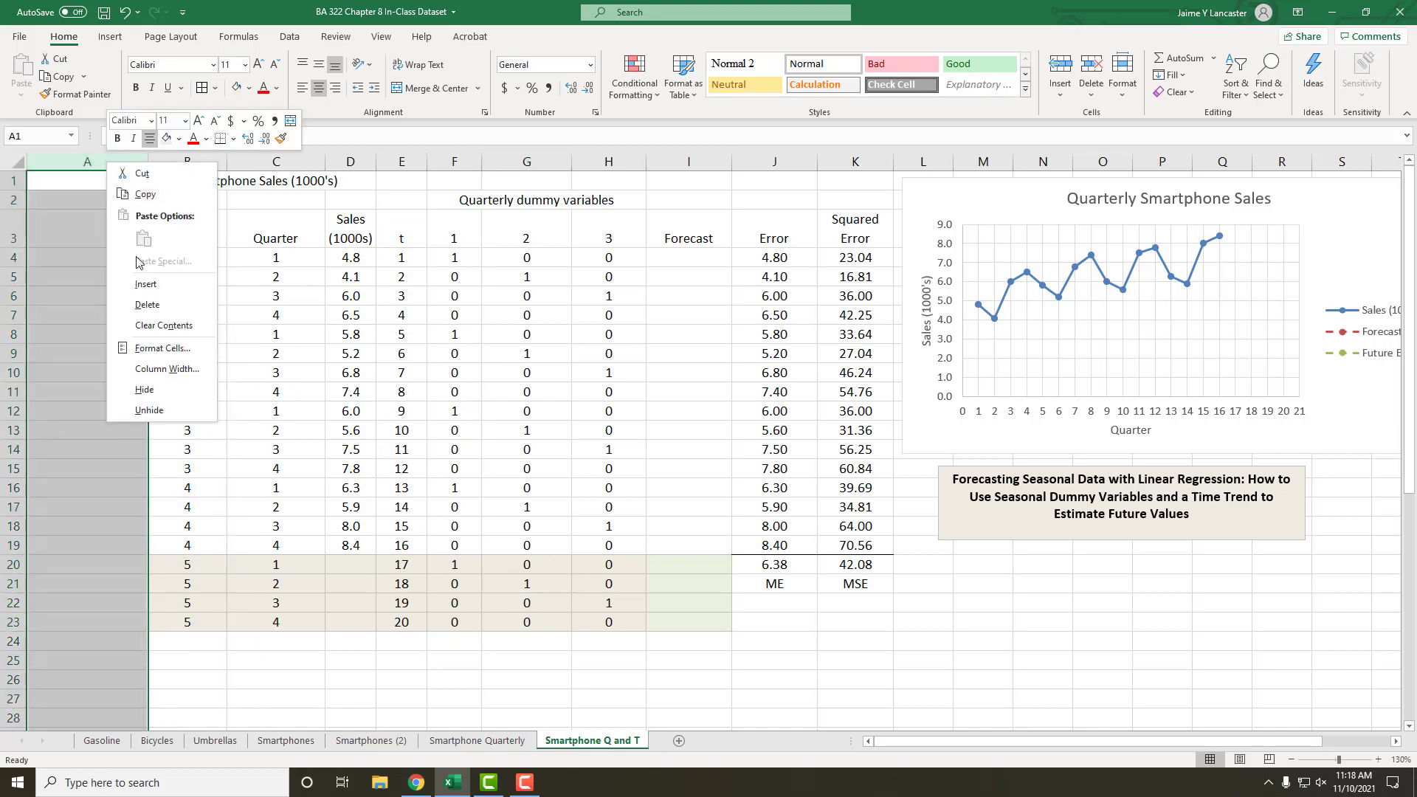
left_click(158, 307)
left_click(501, 412)
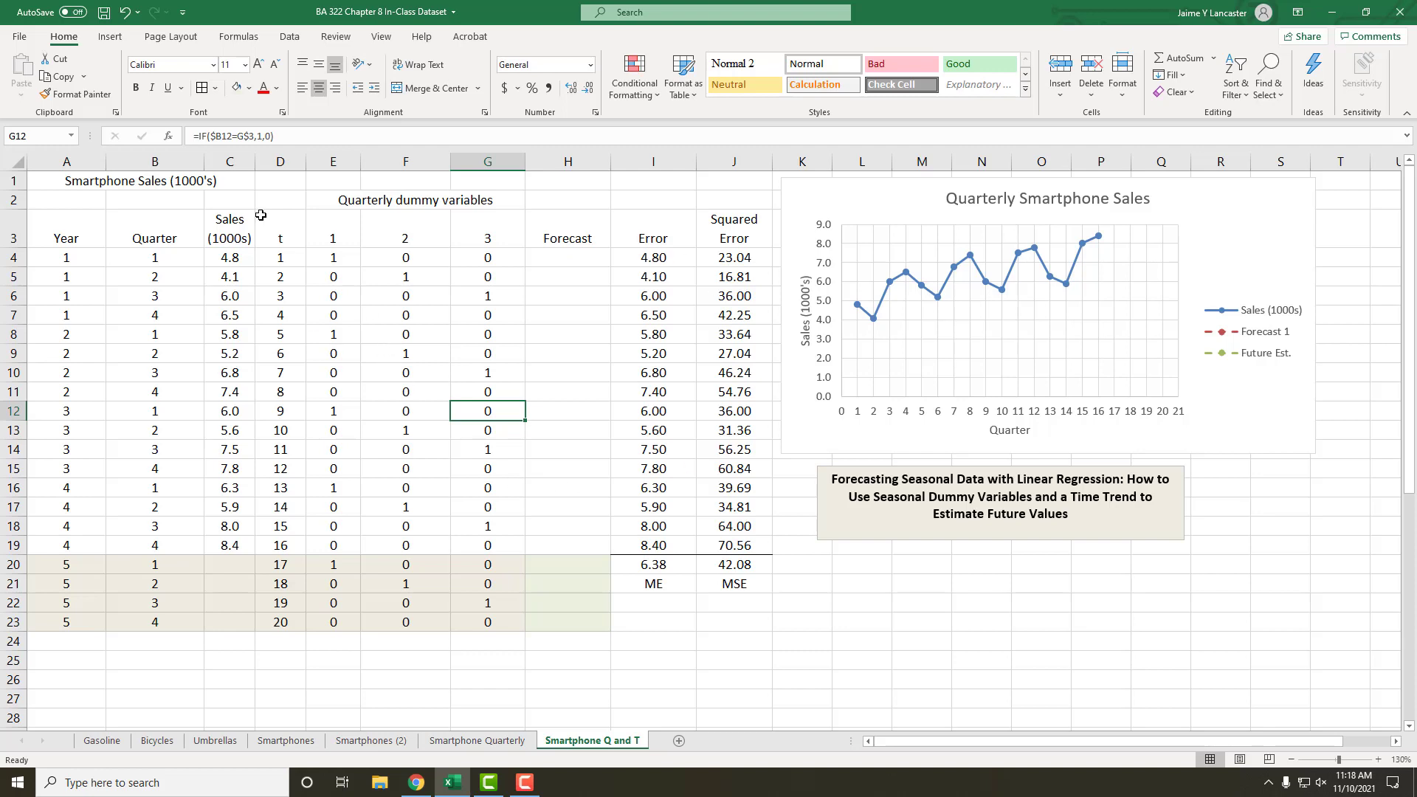
Step: Examine the Sales column as the dependent variable and the t and three quarterly dummy columns as the explanatory variables
left_click(284, 231)
left_click_drag(284, 231, 505, 620)
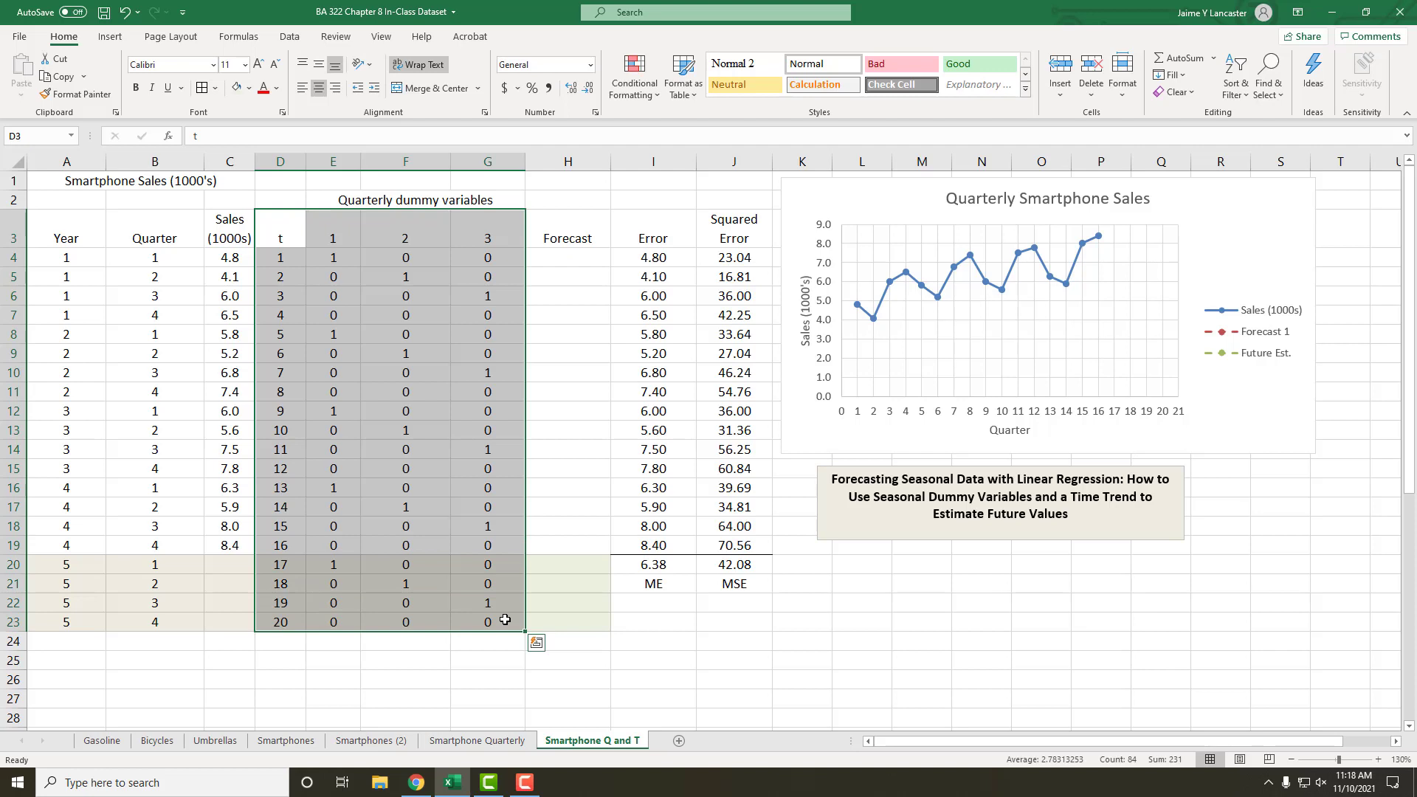
left_click(477, 493)
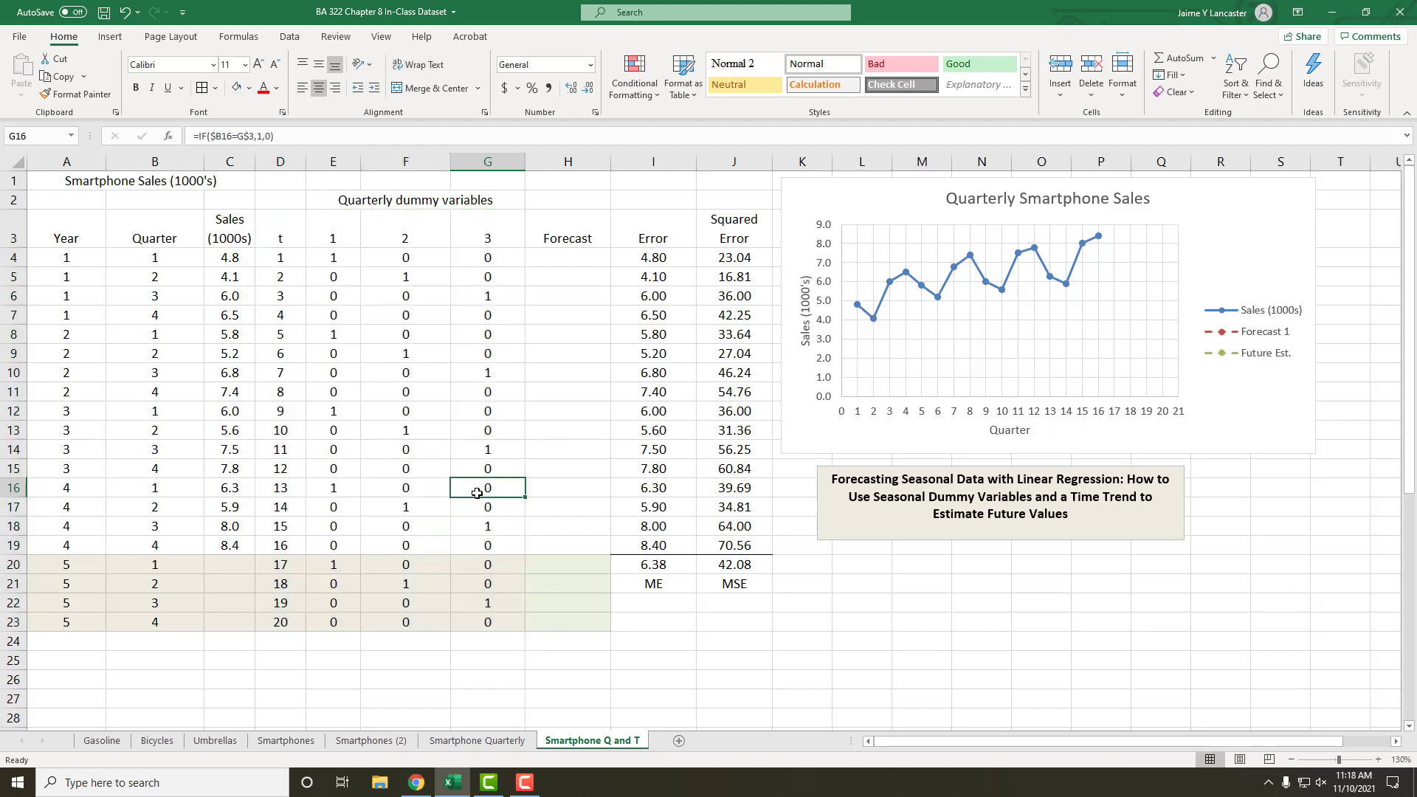
left_click_drag(223, 223, 251, 547)
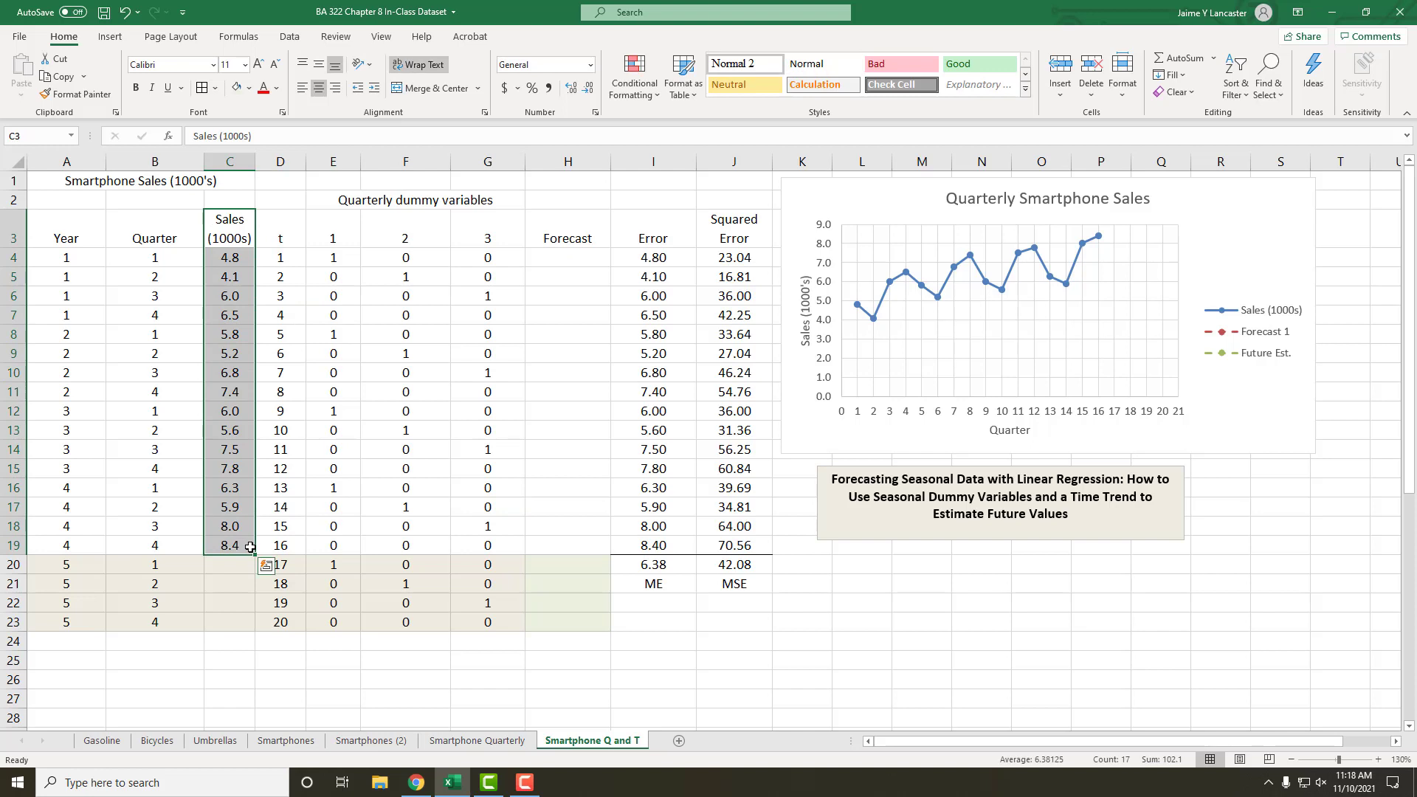
left_click_drag(276, 222, 307, 549)
left_click(304, 549)
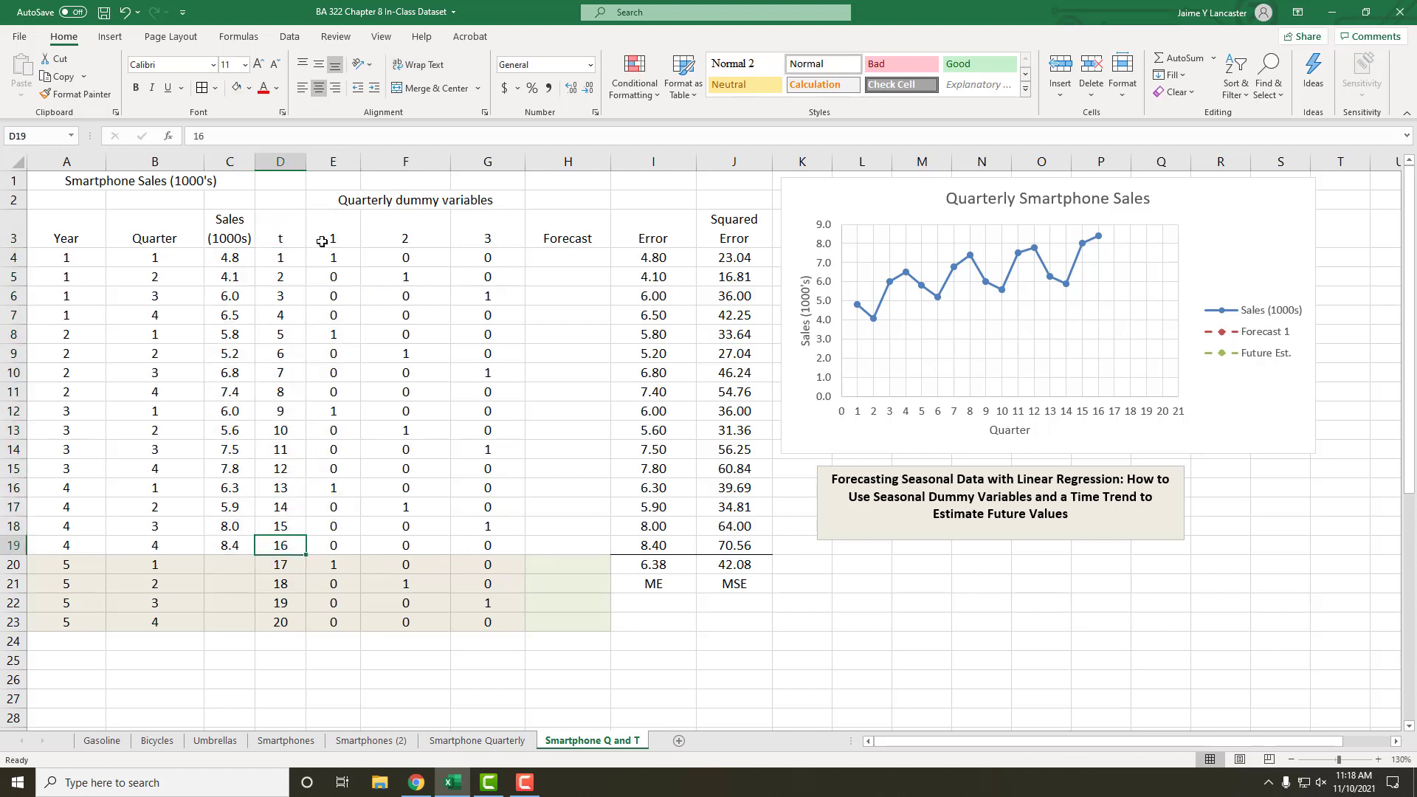
left_click_drag(325, 239, 341, 545)
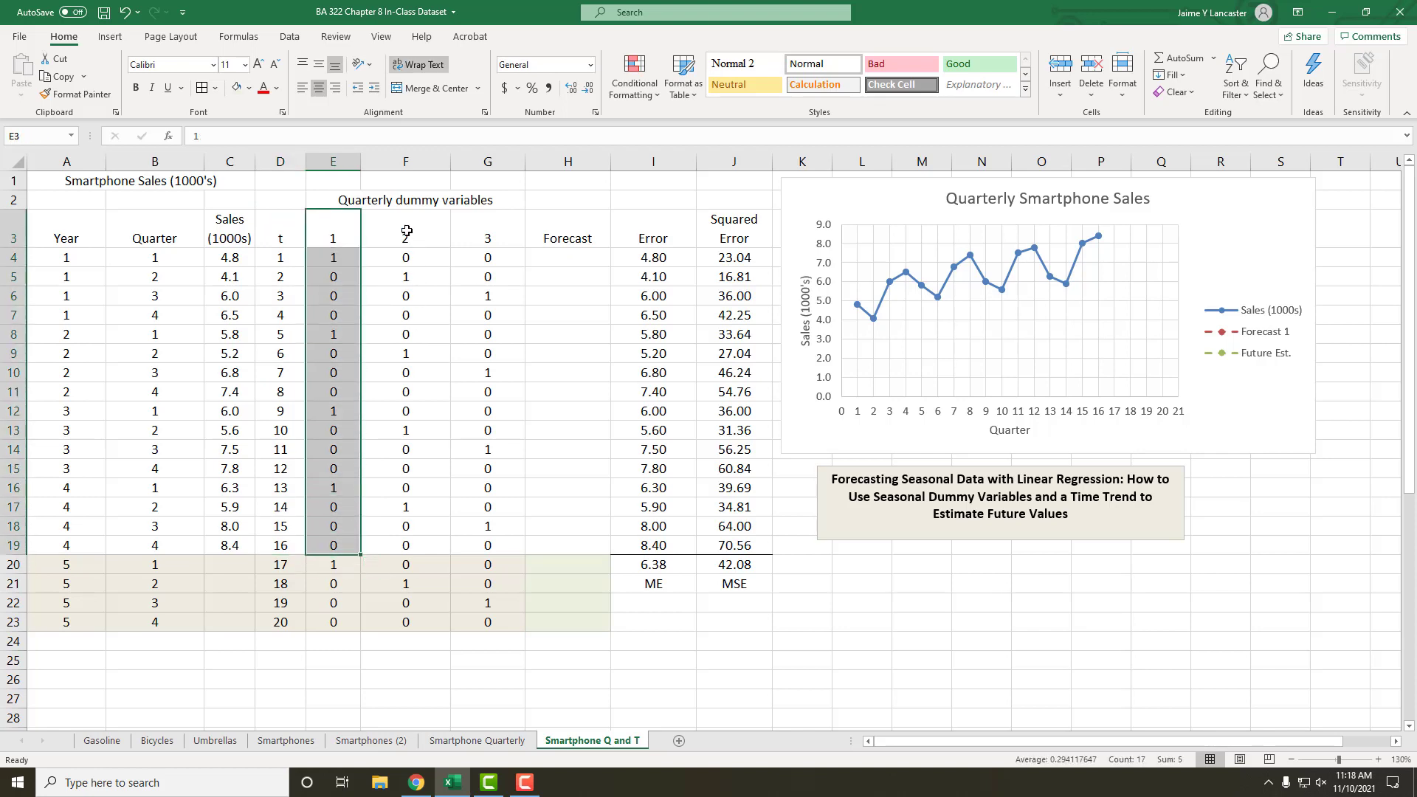
left_click_drag(408, 235, 427, 544)
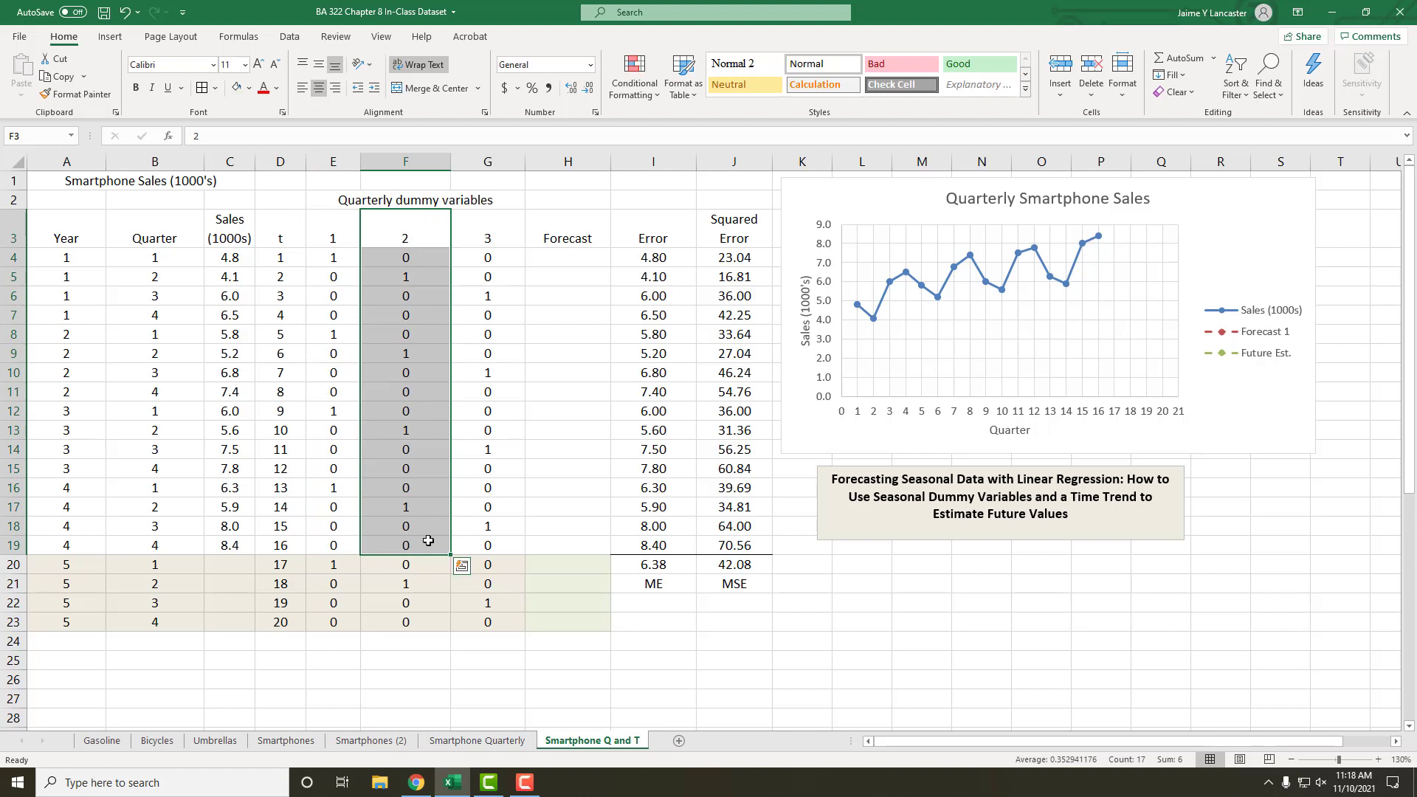
left_click_drag(494, 229, 498, 546)
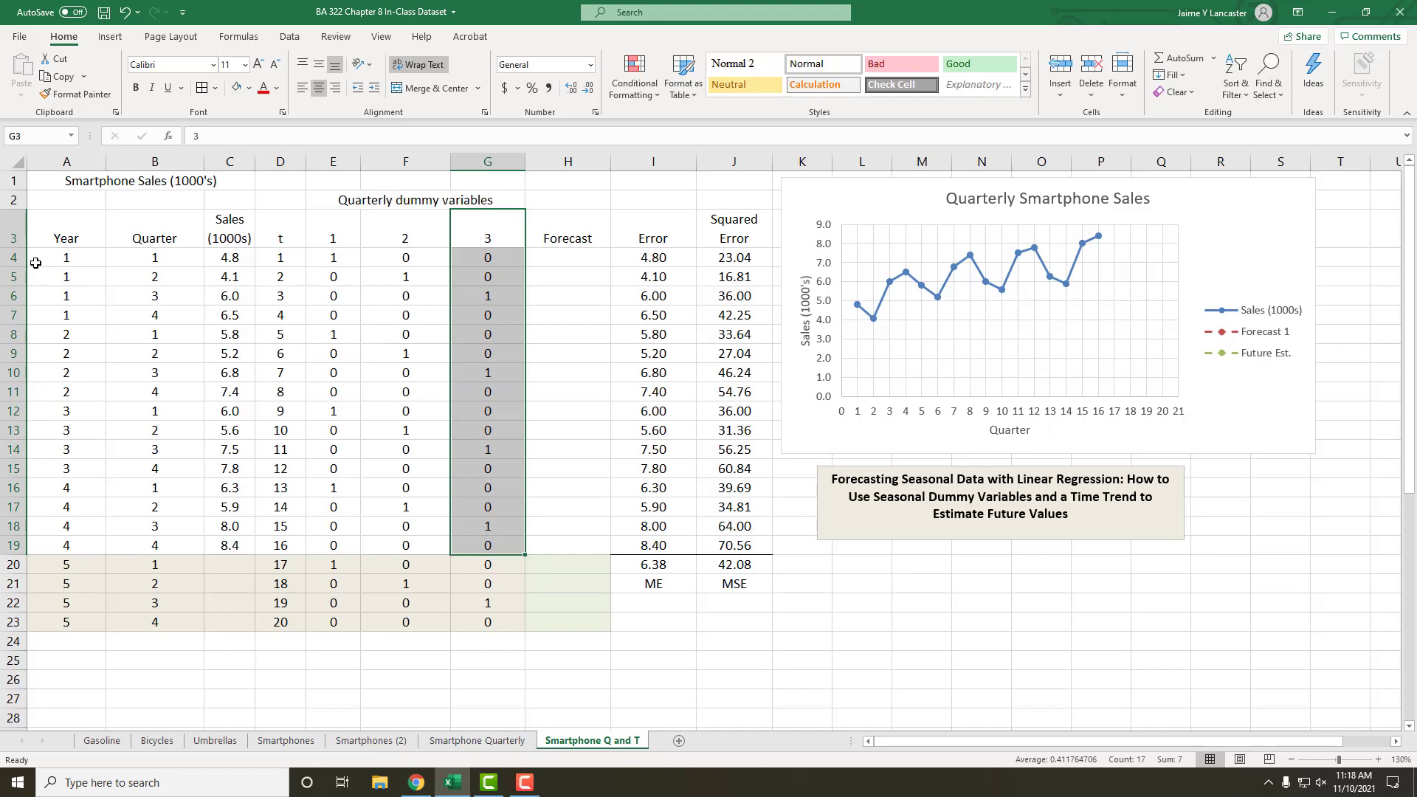
Step: Insert a blank row above the header row 3 and label the Sales column Y and the t column X1
right_click(11, 236)
left_click(34, 357)
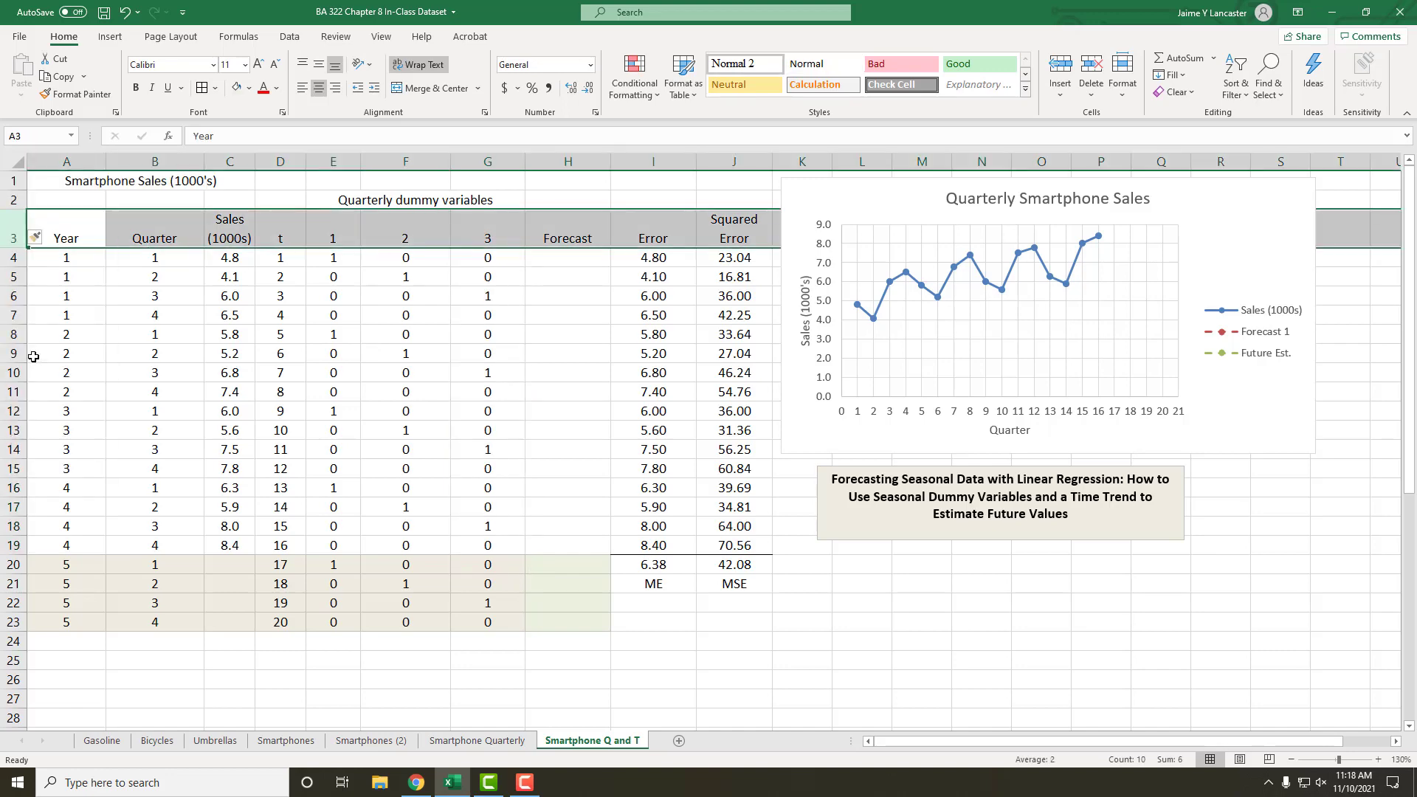
left_click(216, 223)
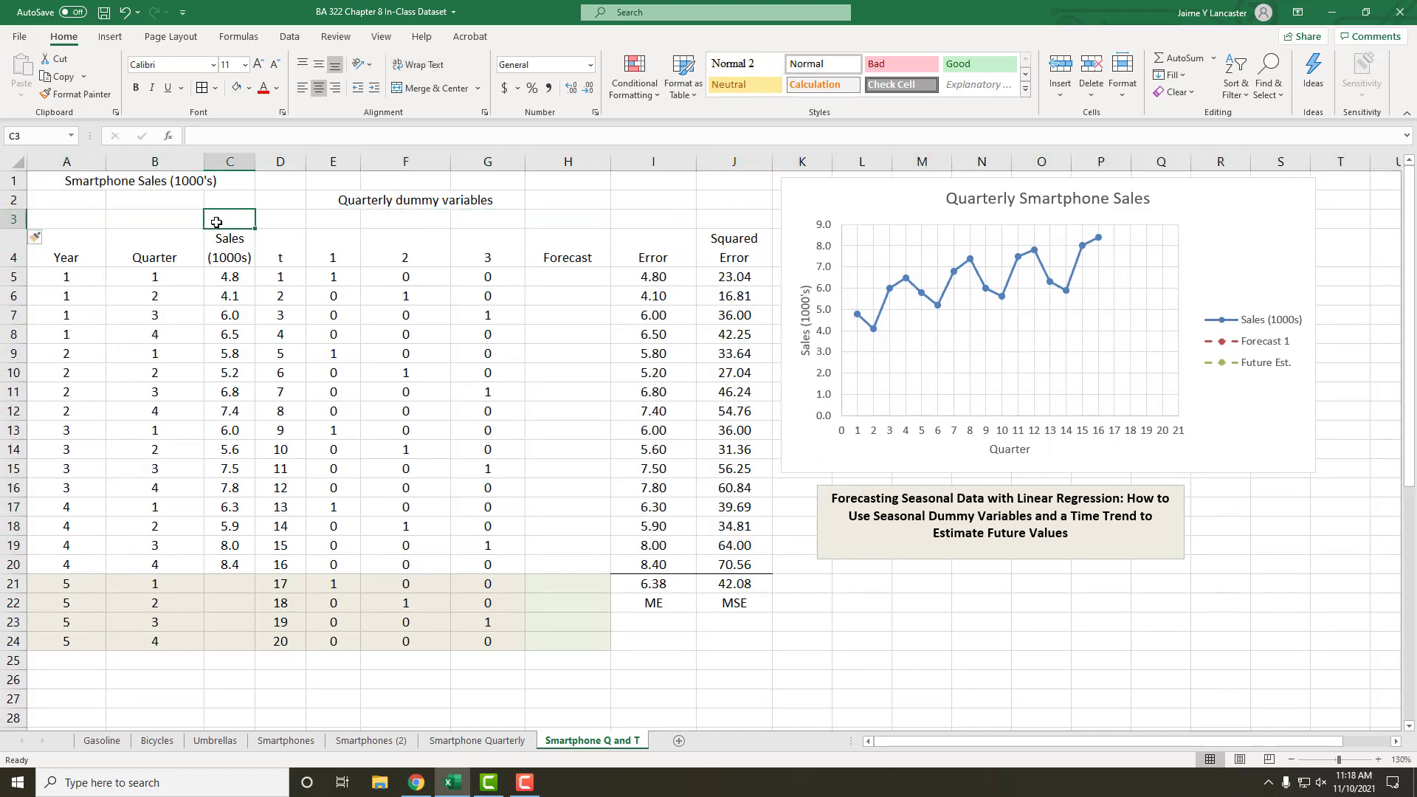
type("Y")
key("Tab")
type("X1")
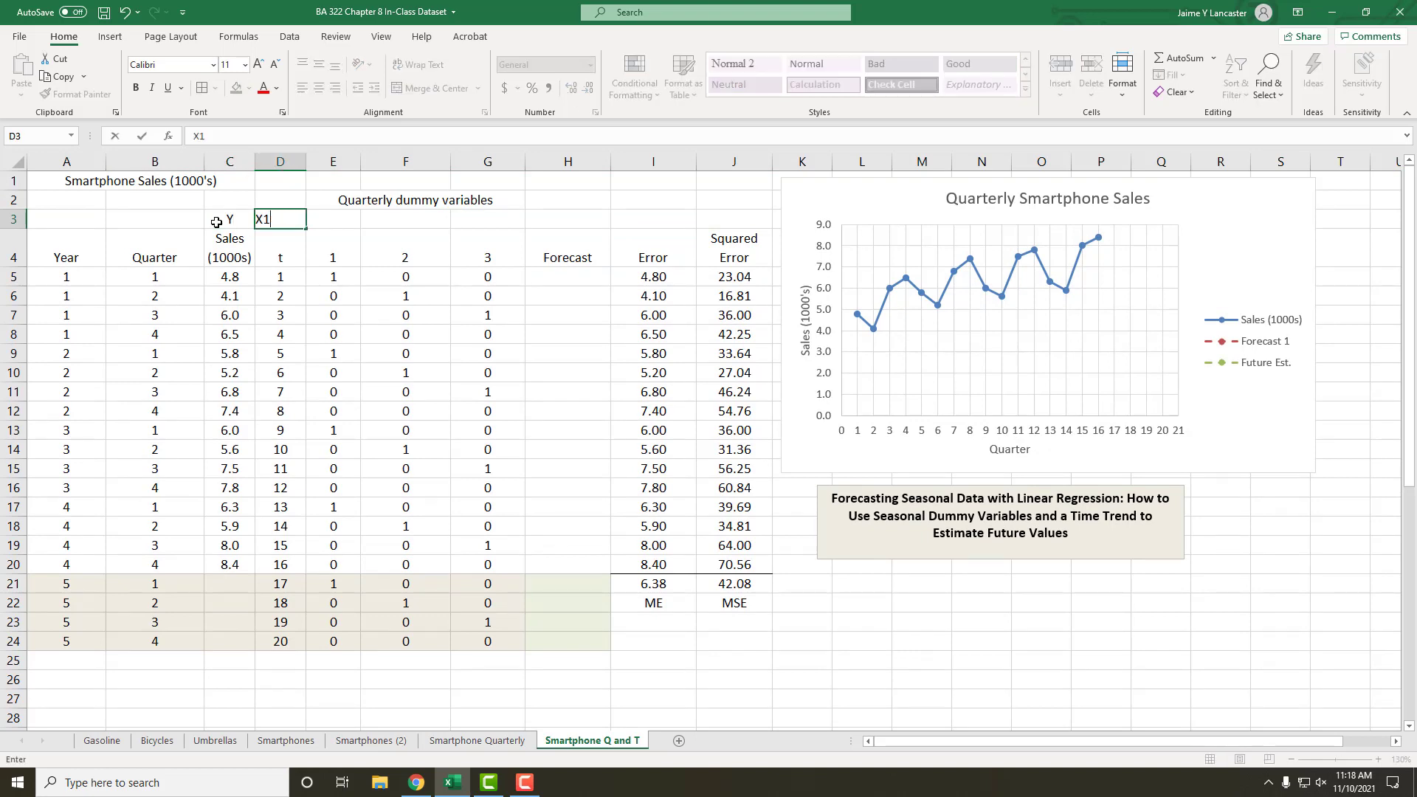
key("Tab")
Step: Label the three quarterly dummy variable columns X2, X3 and X4 in E3:G3
type("X")
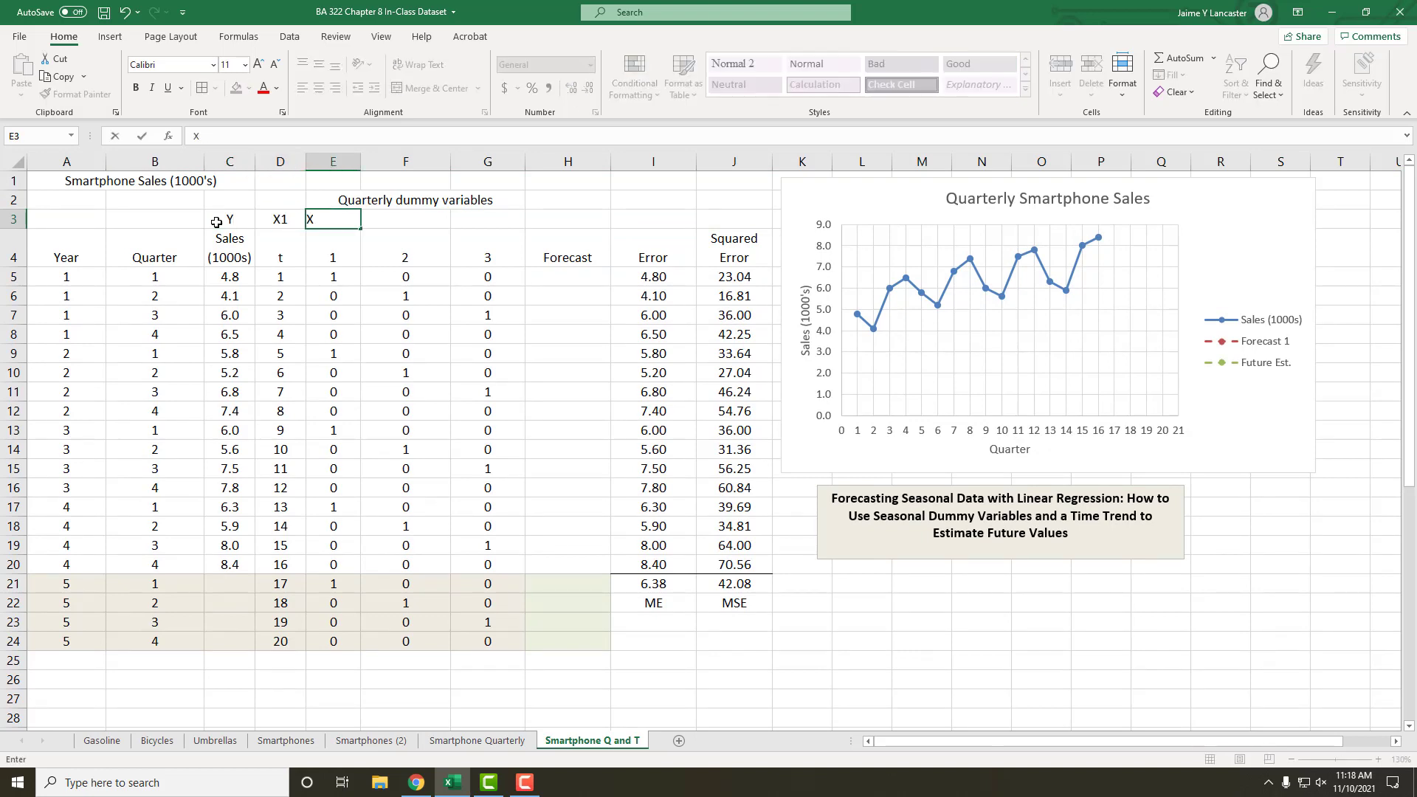
type("2")
key("Tab")
type("X")
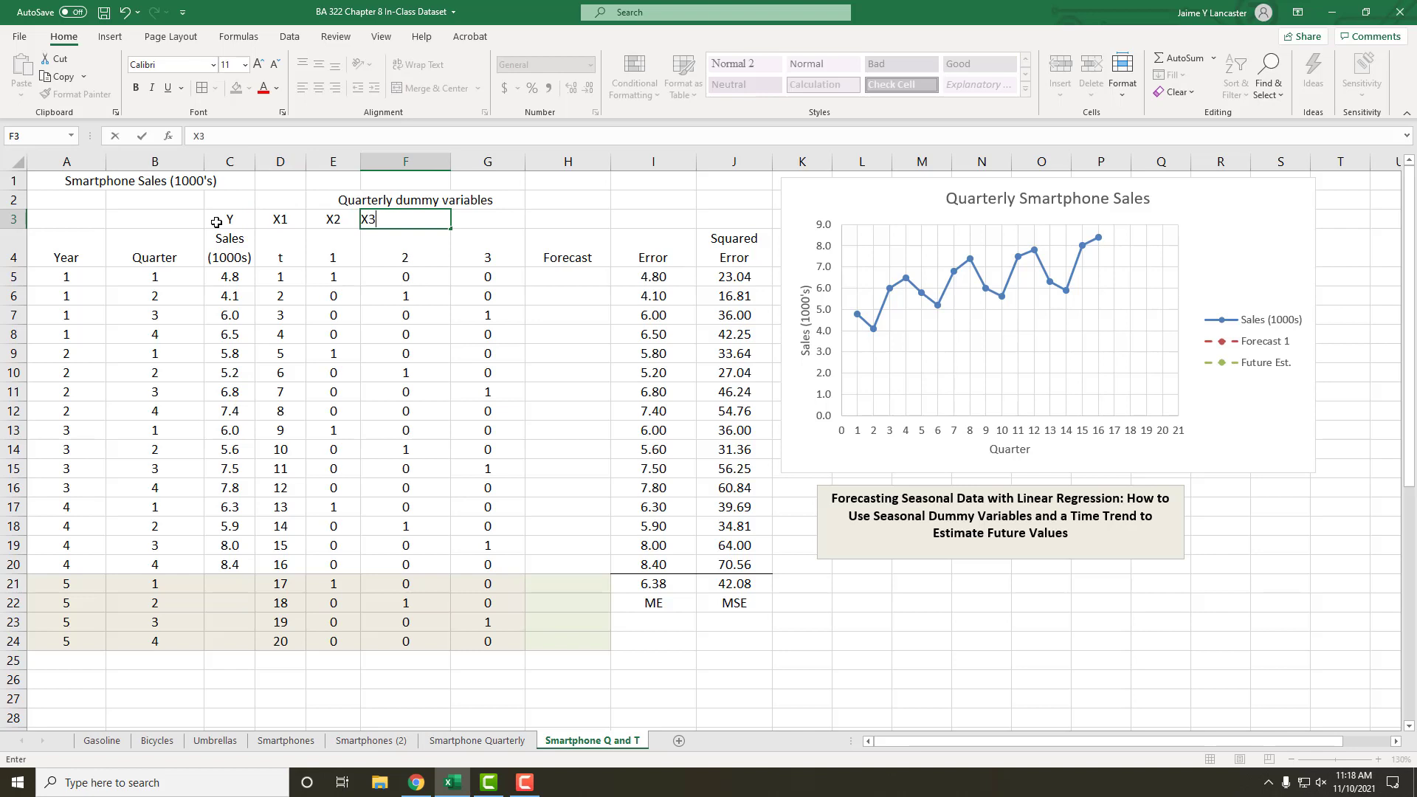
key("Tab")
type("X")
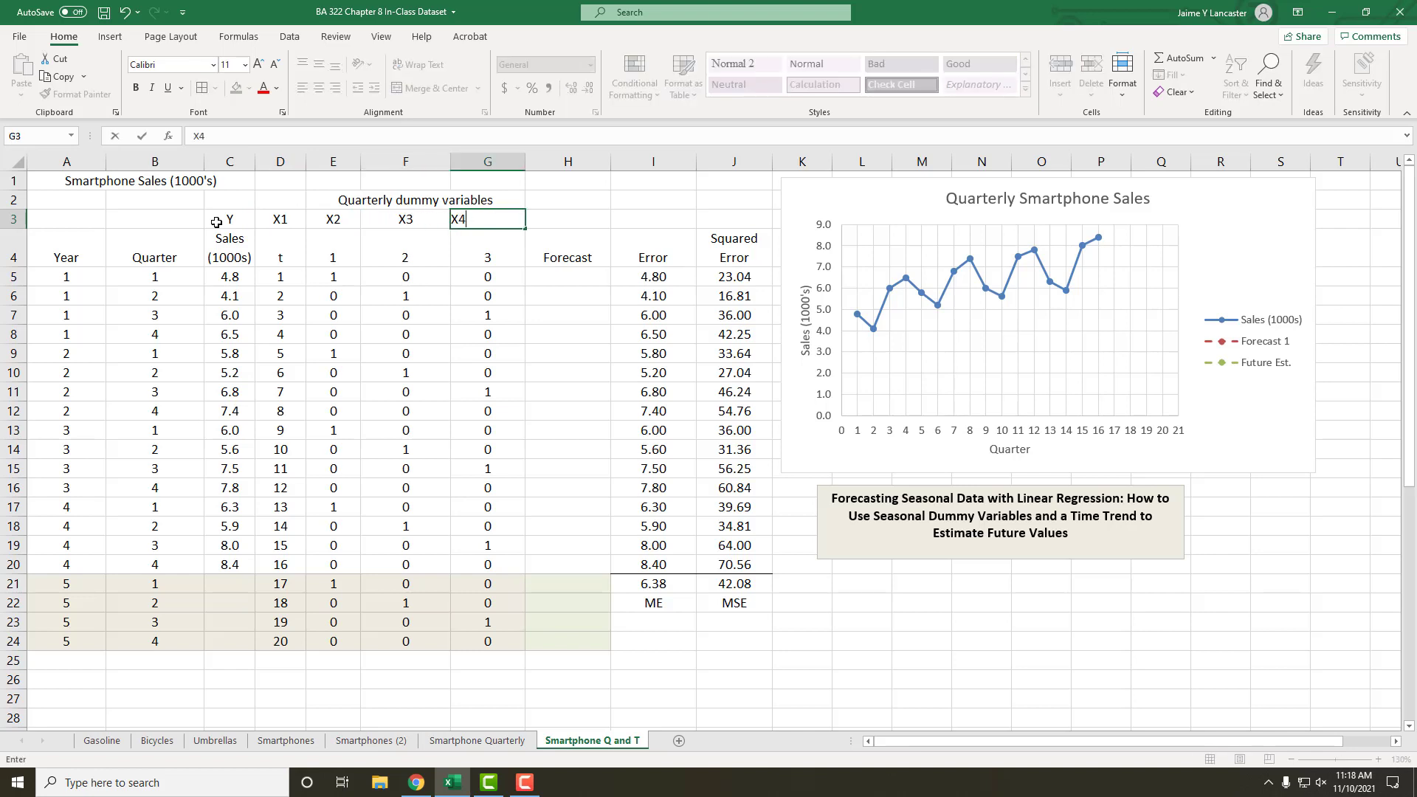
type("4")
left_click(216, 222)
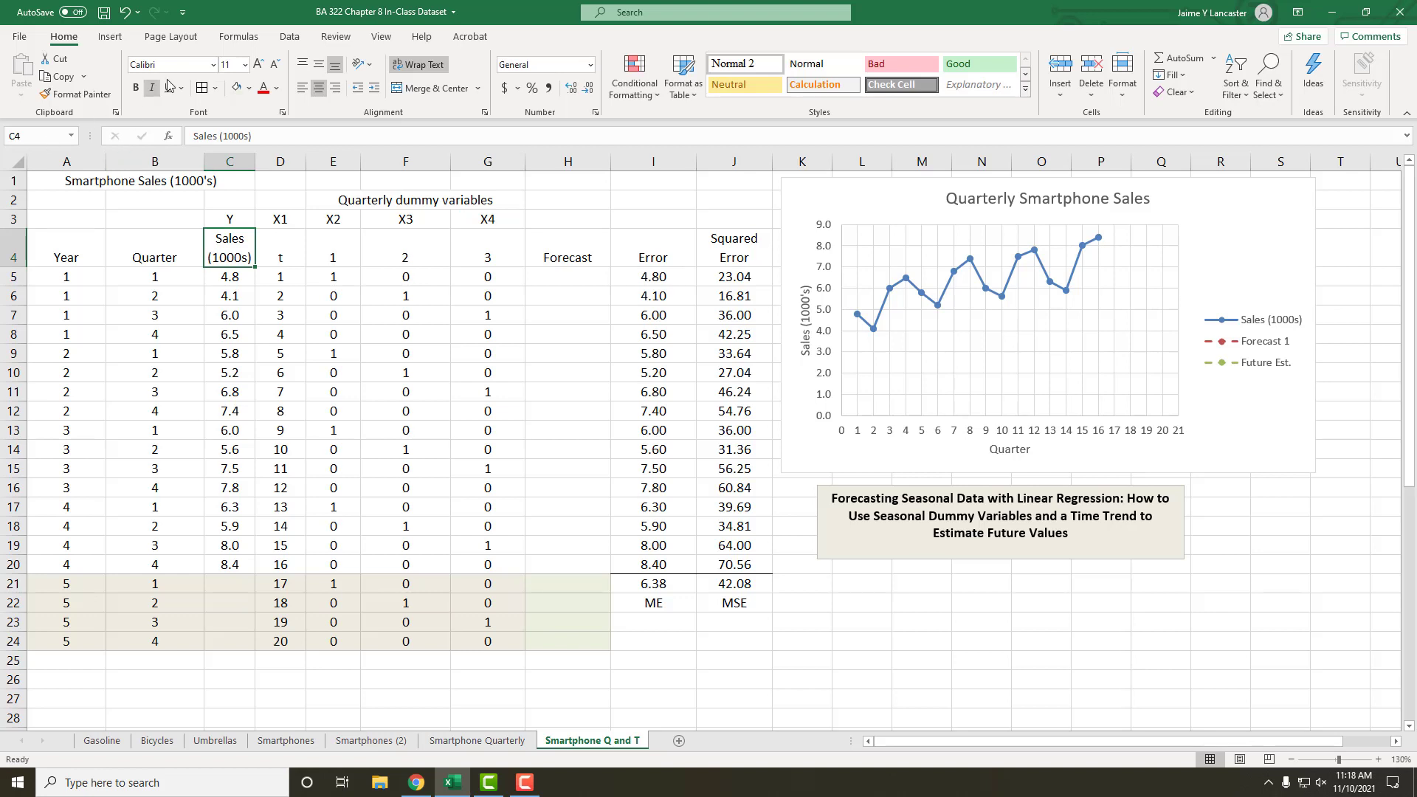
Step: Open the Regression analysis tool and clear its previous Y range, X range and Labels option
left_click(290, 38)
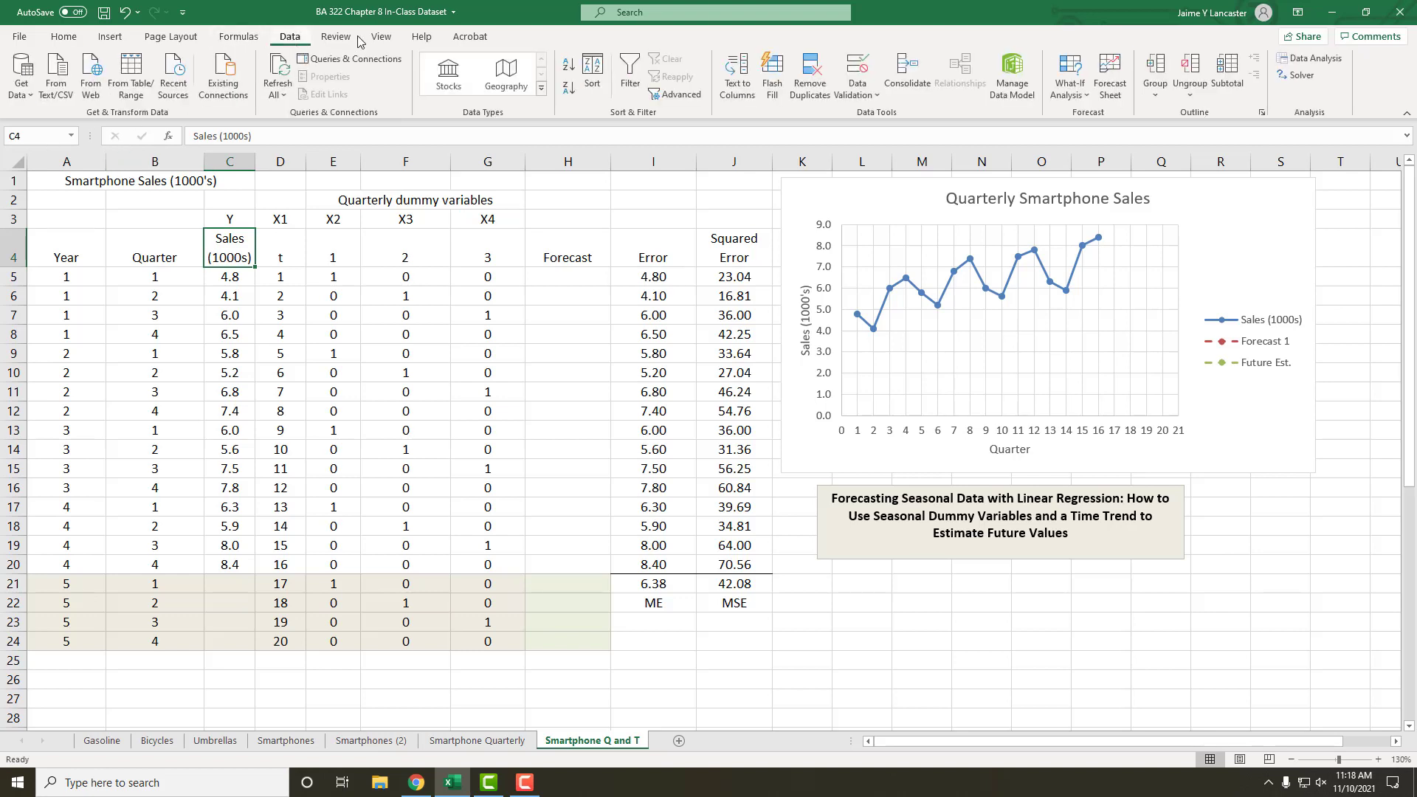
left_click(1335, 59)
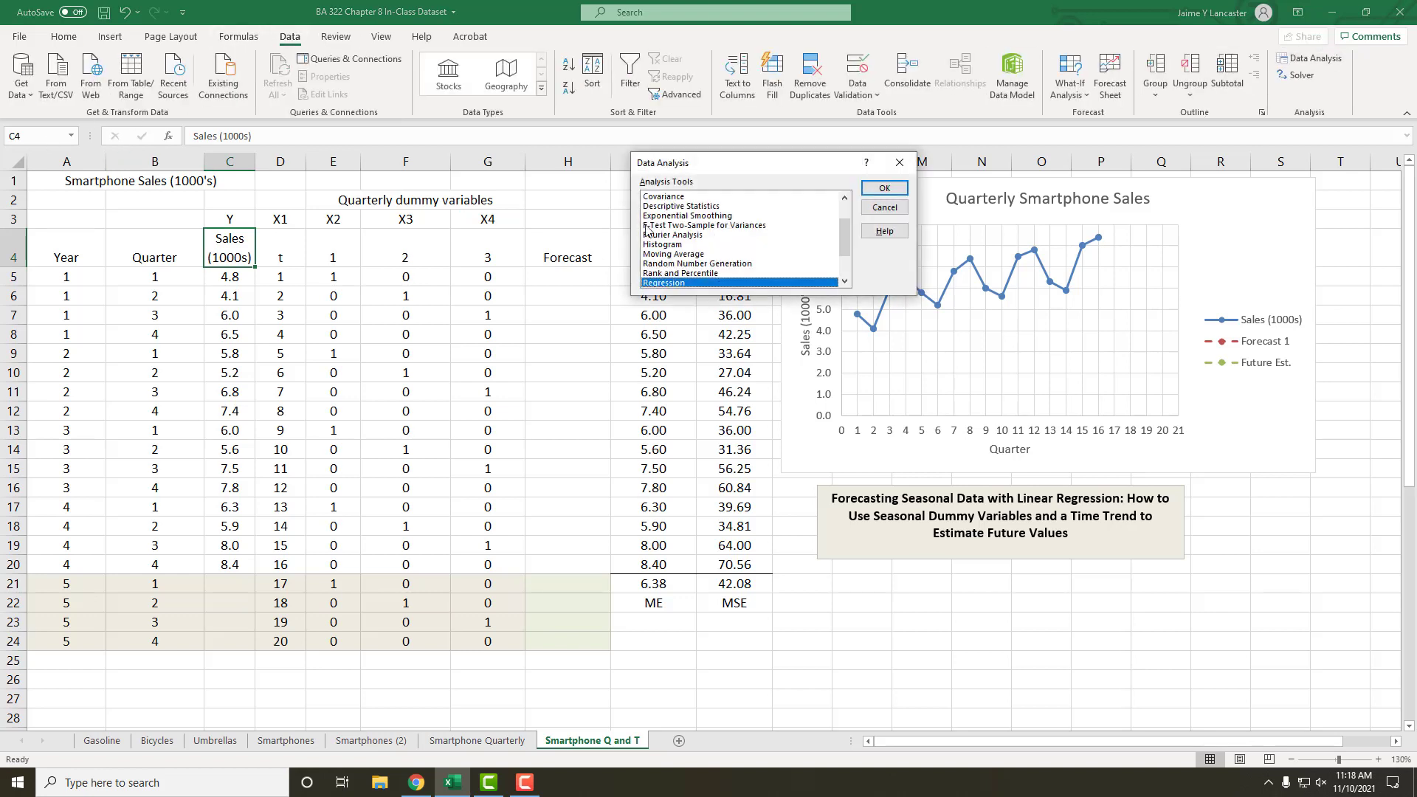
left_click(884, 189)
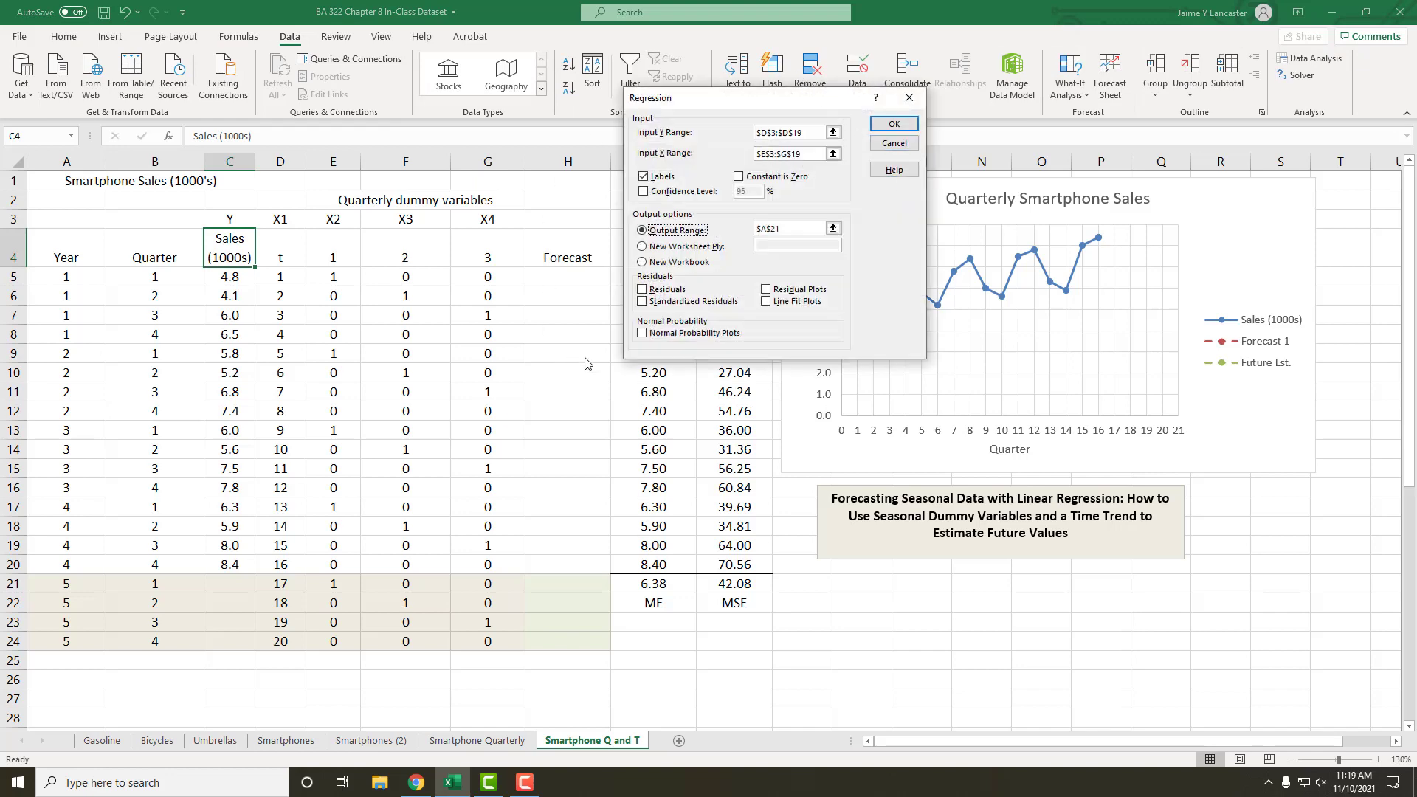
left_click(811, 130)
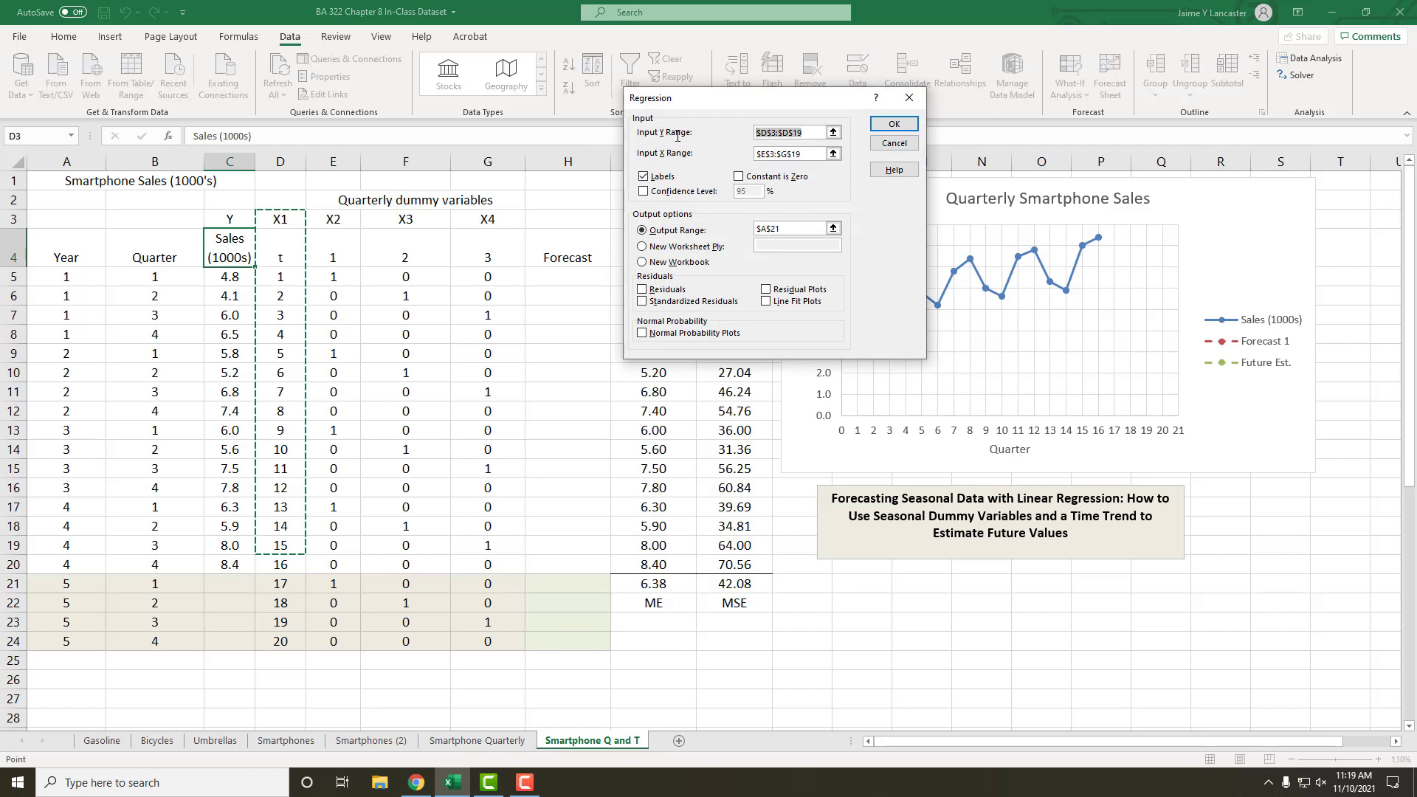
key("Delete")
left_click(815, 153)
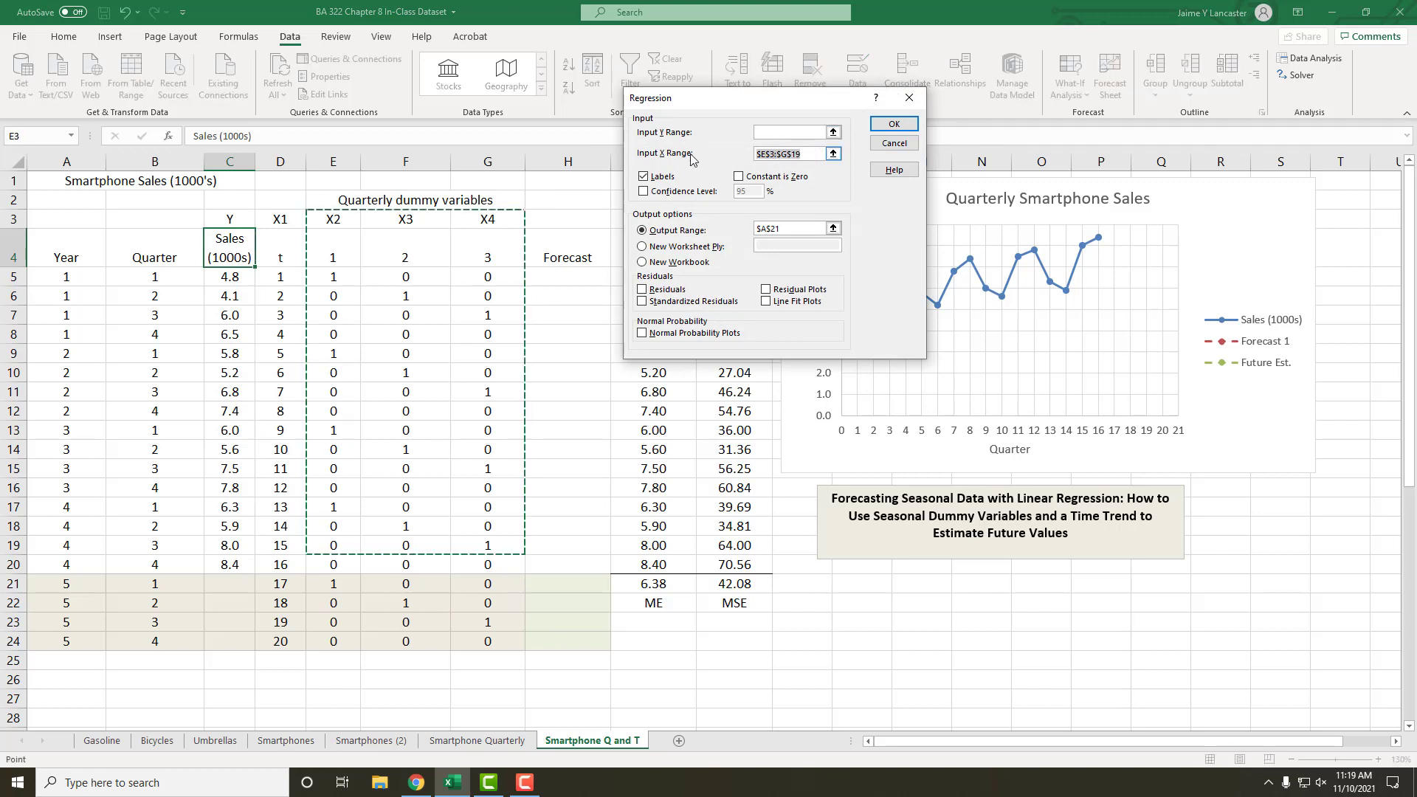
key("Delete")
left_click(643, 176)
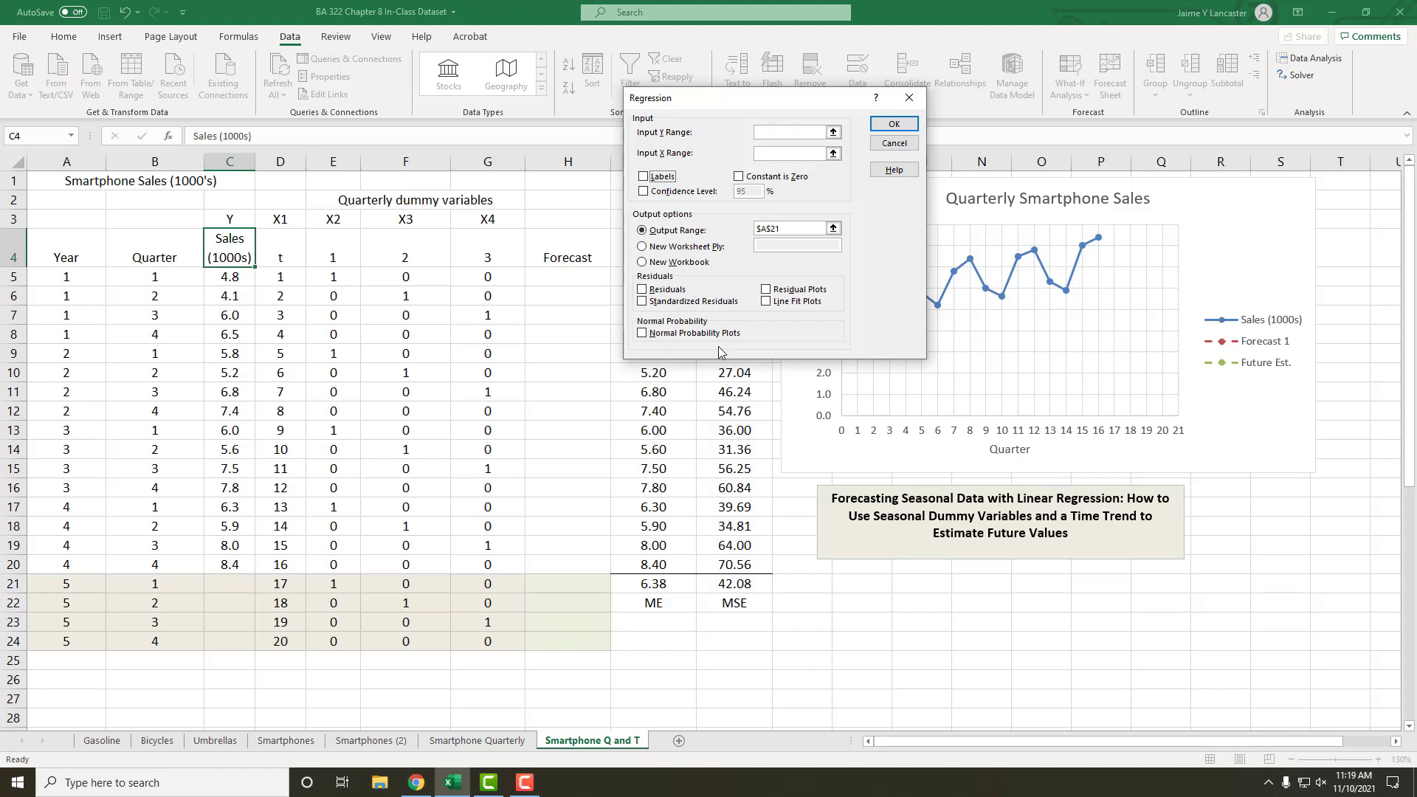
Step: Set the regression's Y range to C4:C20 and X range to D4:G20, with labels included
left_click(784, 133)
left_click_drag(235, 251, 247, 564)
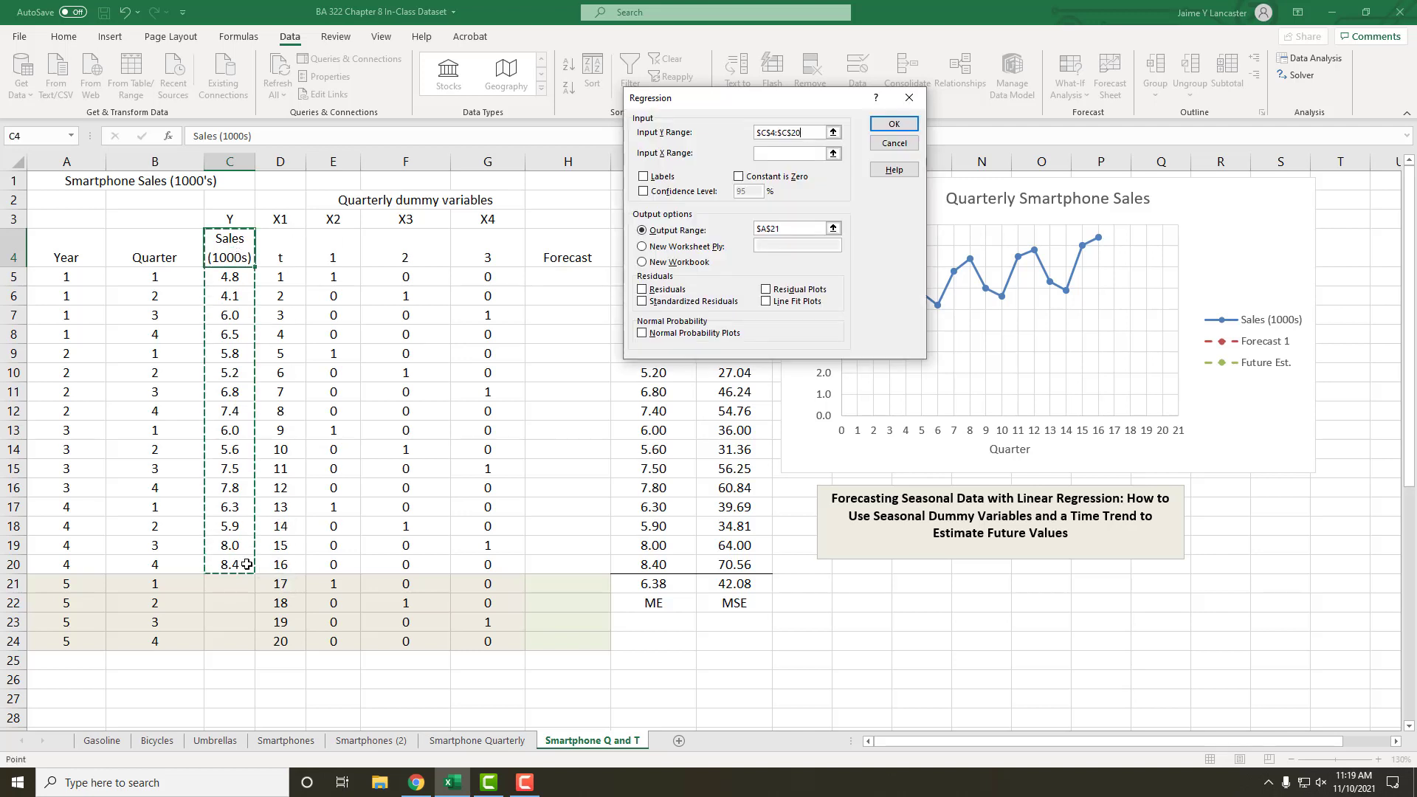
left_click(768, 153)
left_click(285, 245)
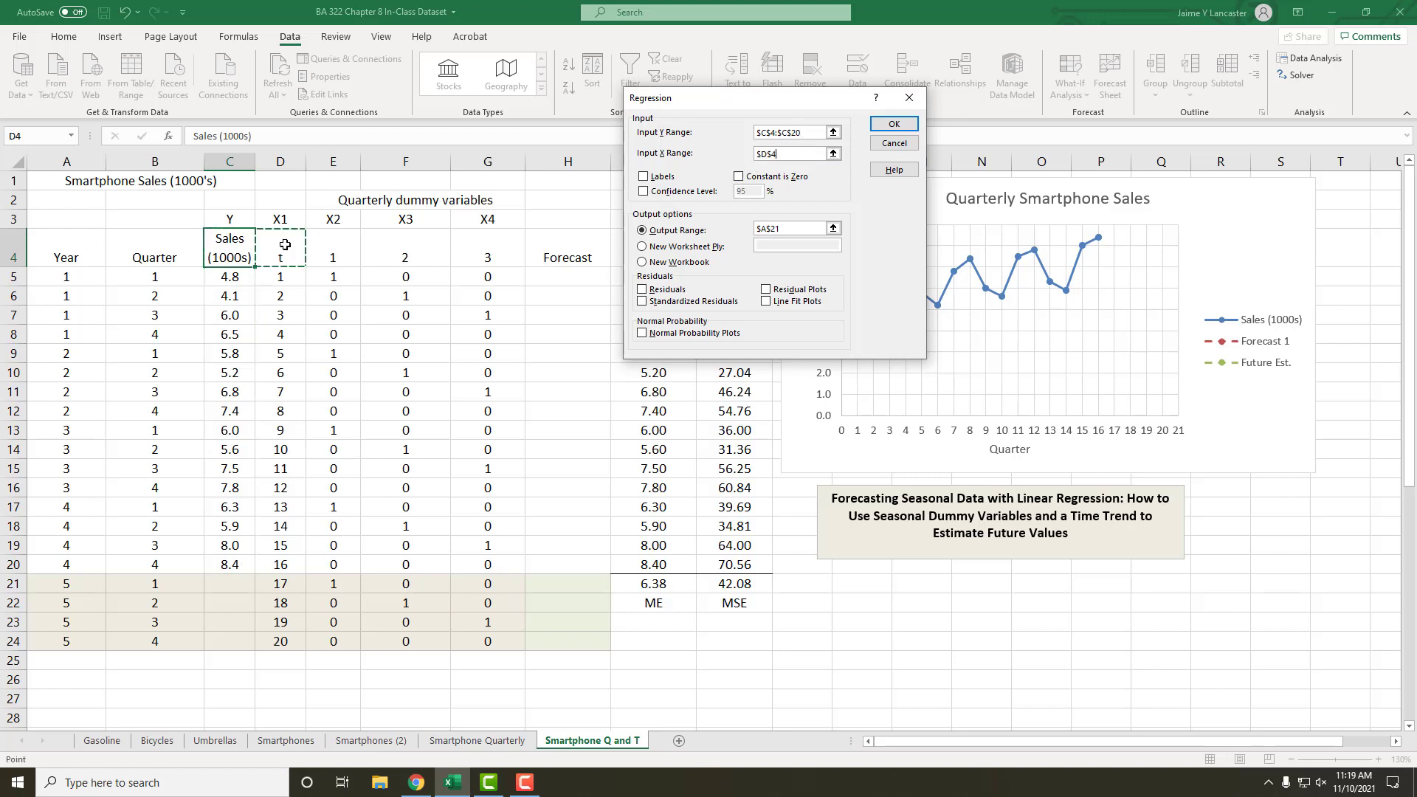
left_click_drag(285, 245, 498, 568)
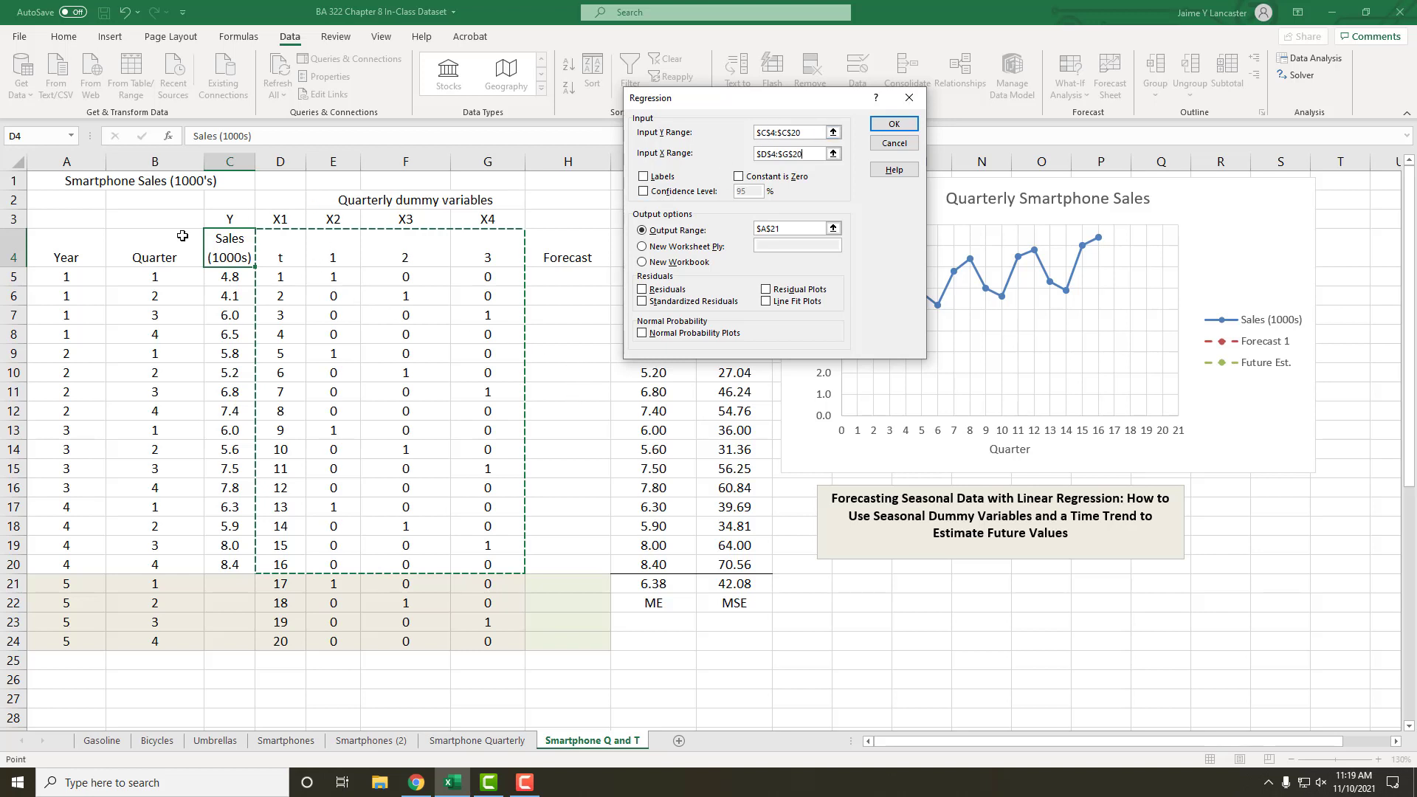
left_click(642, 177)
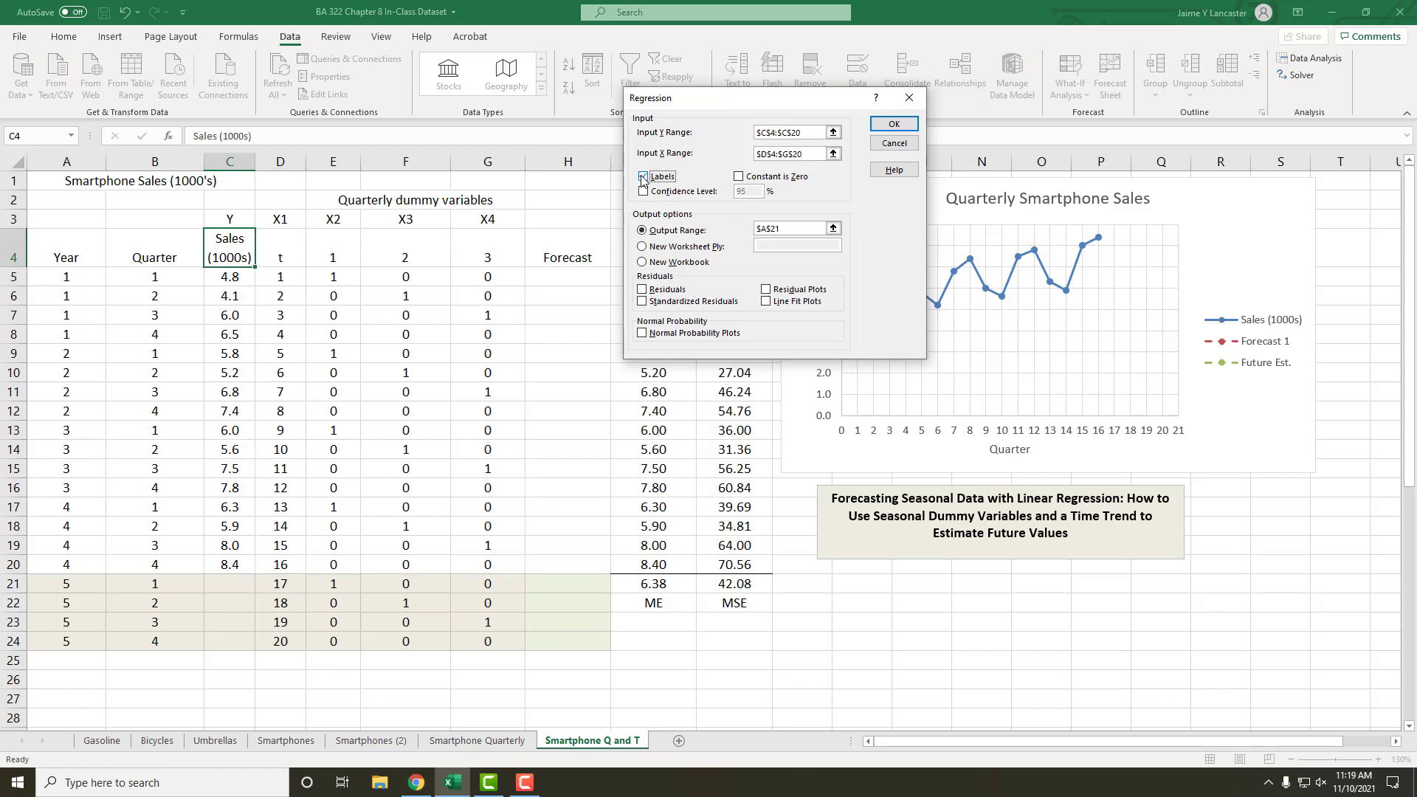
Step: Set the regression output range to cell A27 and run the regression
left_click(788, 229)
left_click_drag(721, 241, 729, 214)
left_click(78, 701)
left_click(894, 125)
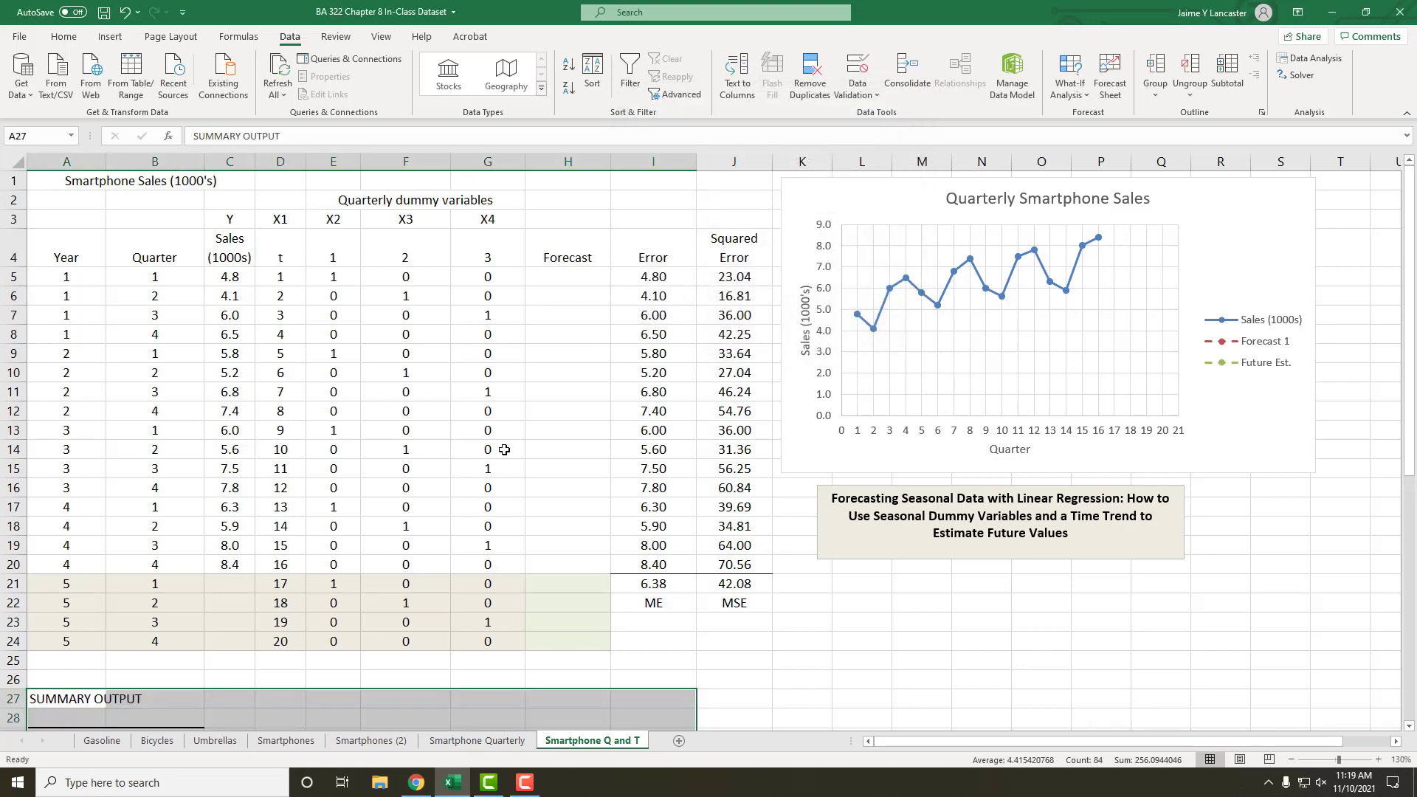
Step: Hide rows 27 to 40, which hold the regression statistics and ANOVA tables
scroll(508, 444, "down", 4)
scroll(507, 444, "down", 4)
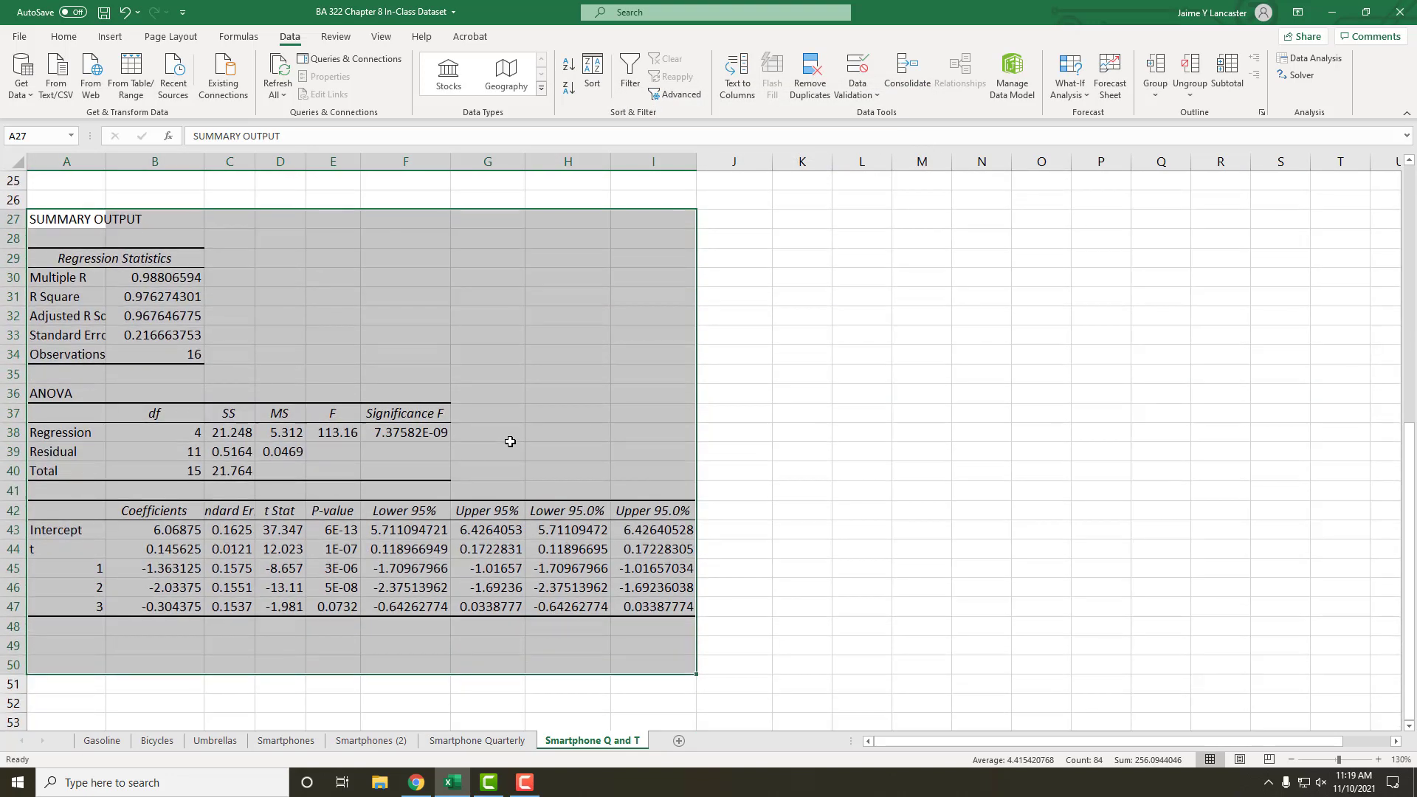
scroll(510, 442, "up", 2)
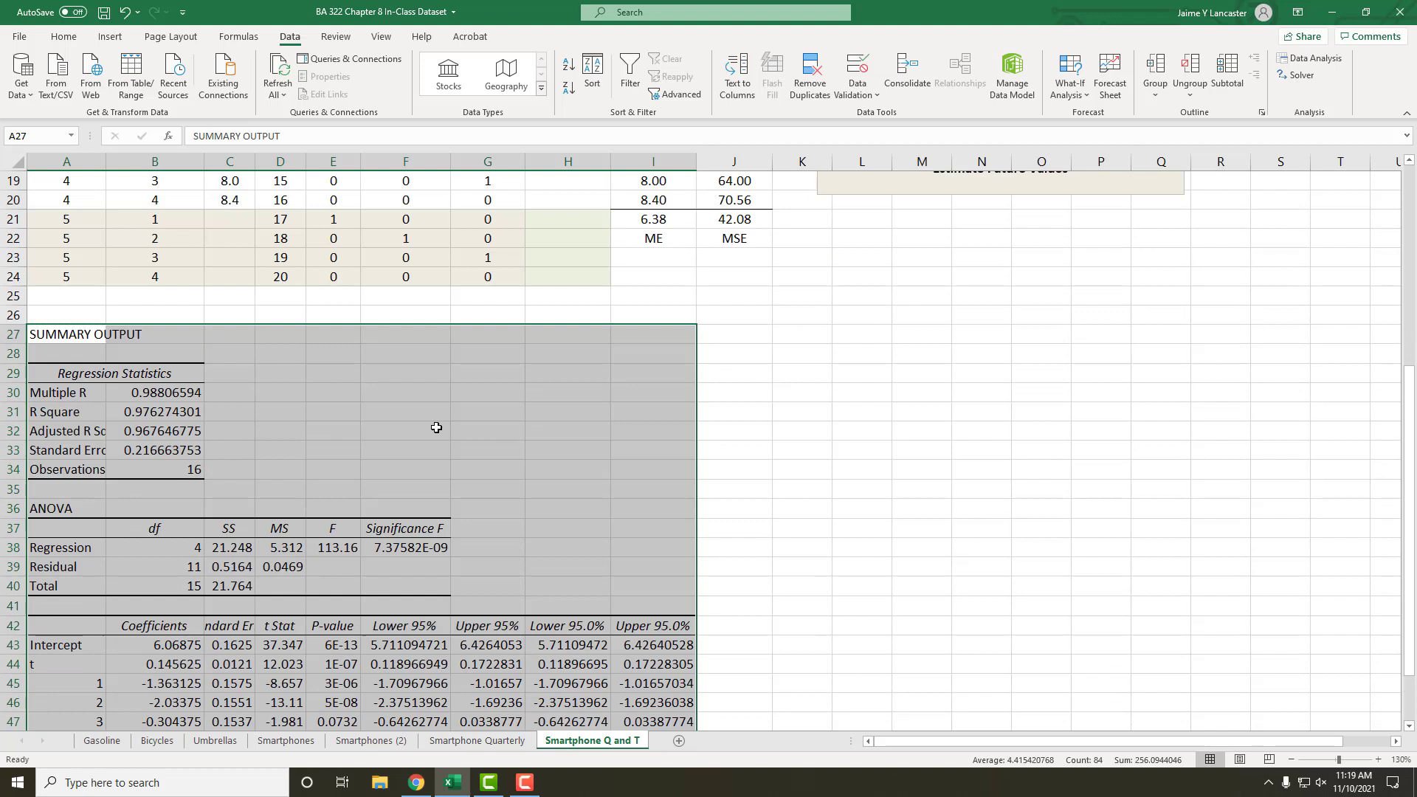
left_click_drag(11, 334, 4, 588)
right_click(28, 590)
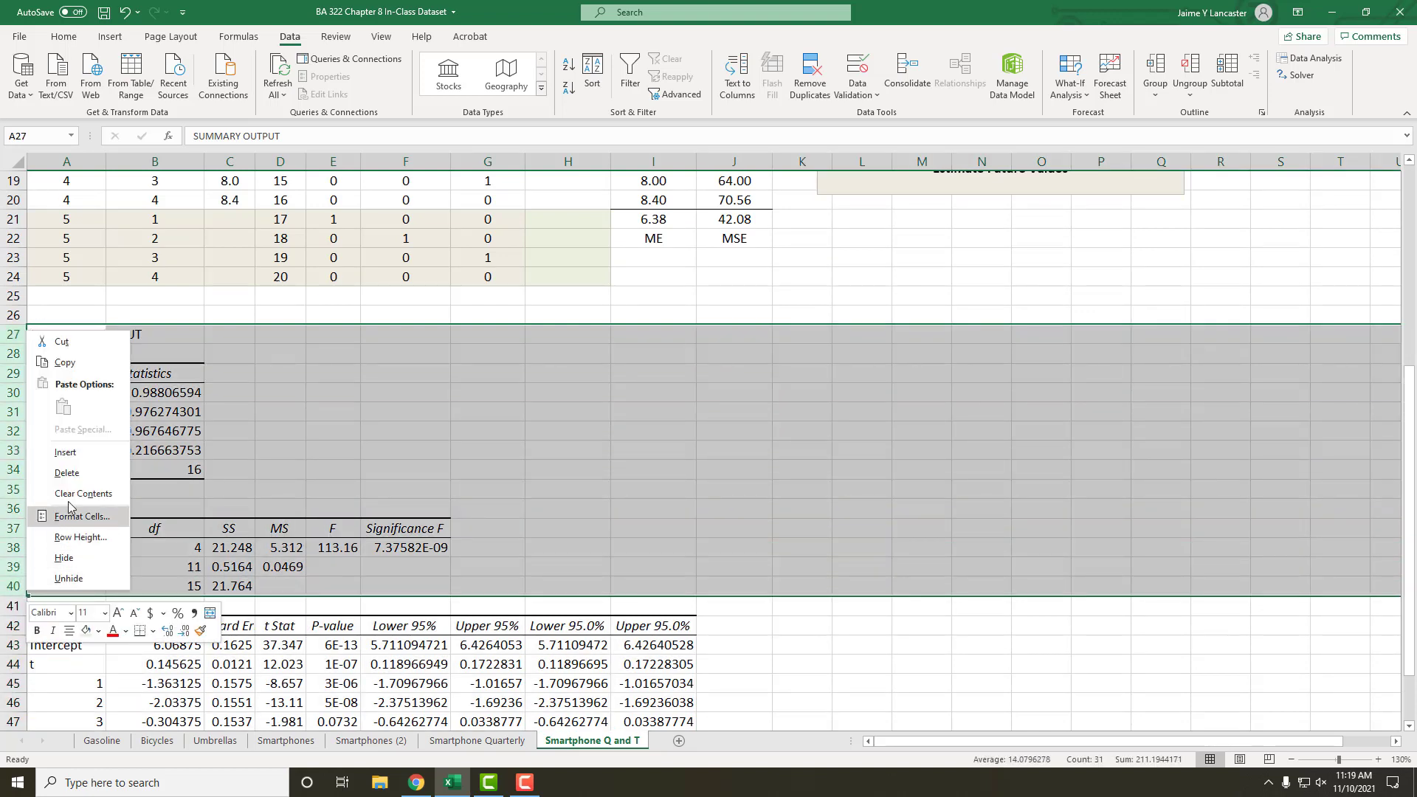
left_click(64, 557)
left_click(332, 566)
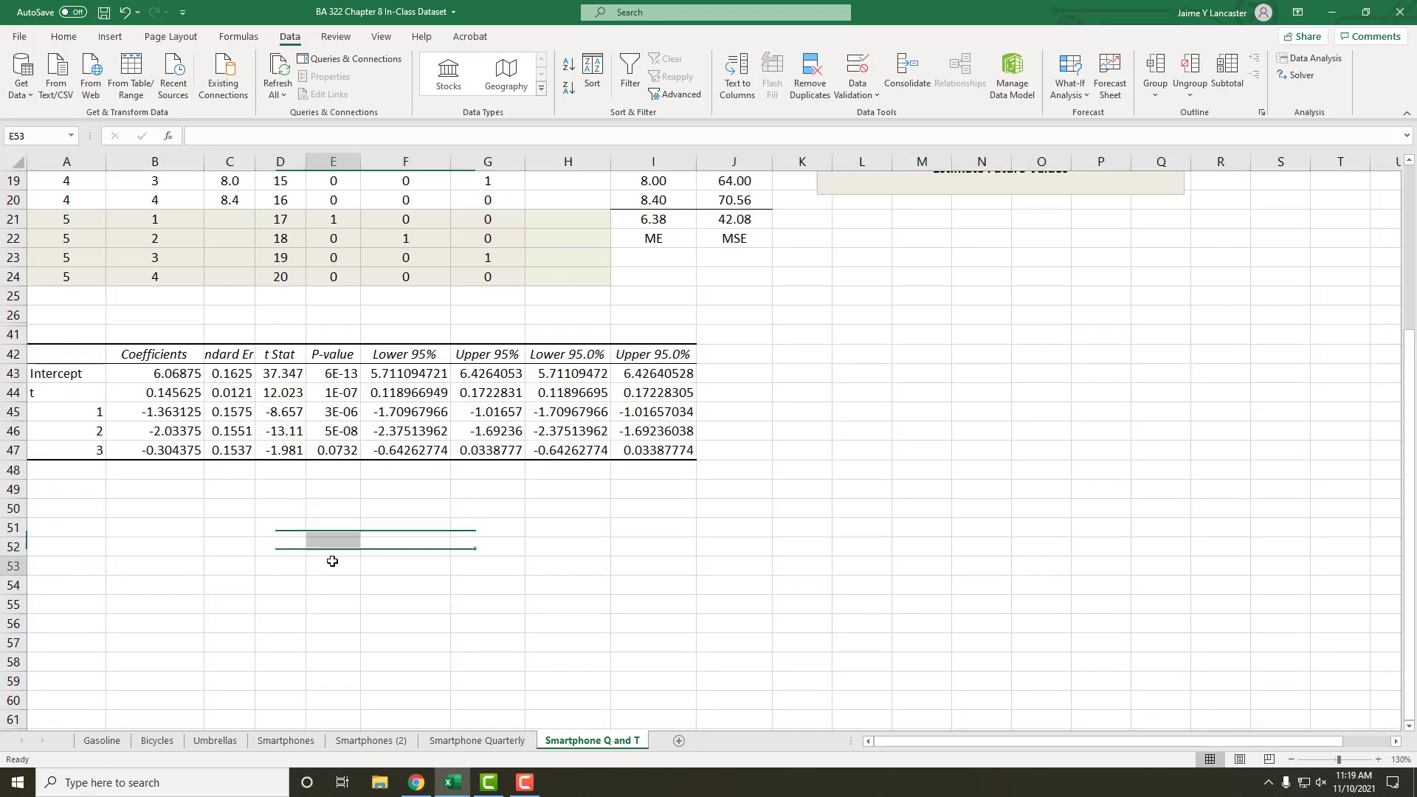
Step: AutoFit the widths of columns A through I to their contents
left_click_drag(52, 166, 608, 153)
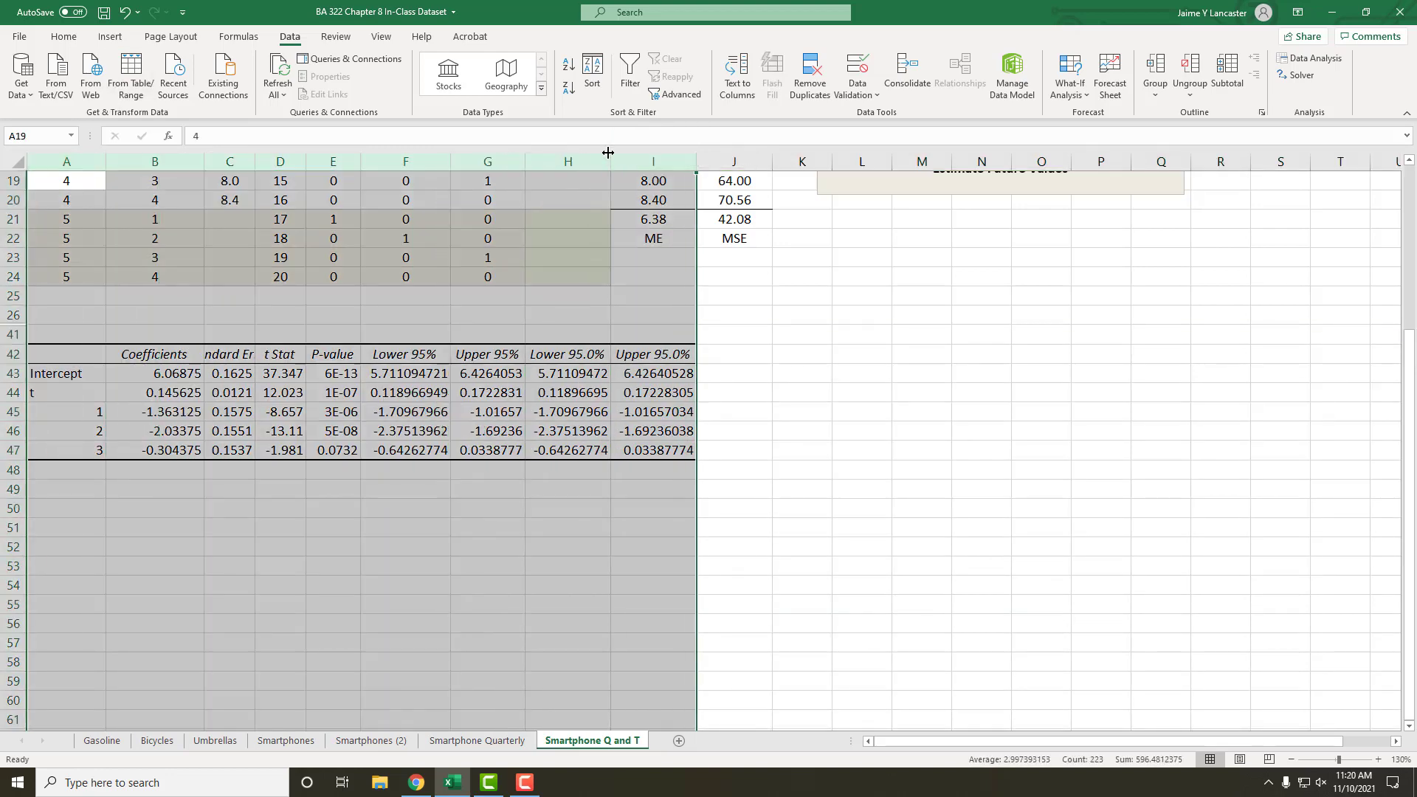
double_click(608, 152)
left_click(518, 583)
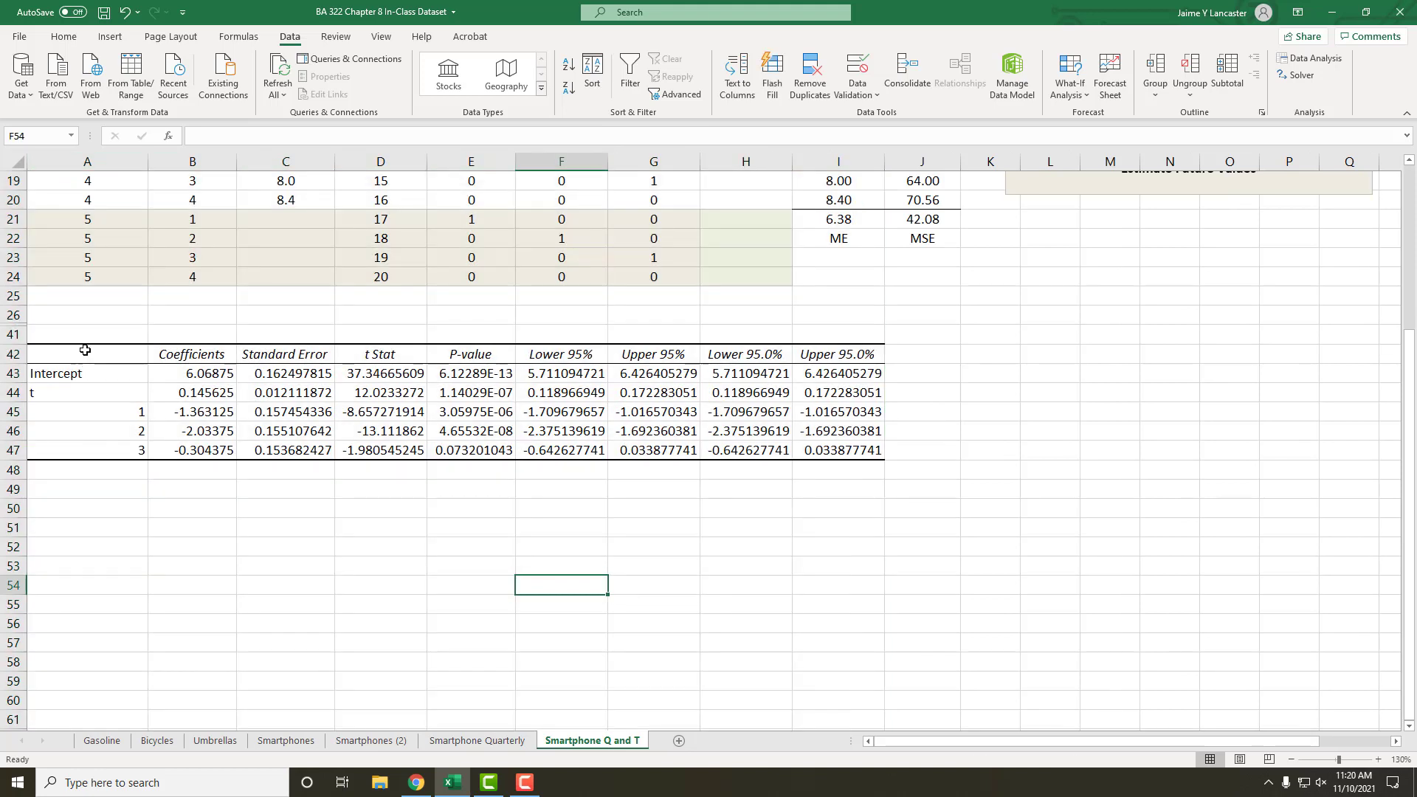
Step: Apply the Number format to the regression coefficient table in B42:I47
left_click_drag(85, 352, 214, 444)
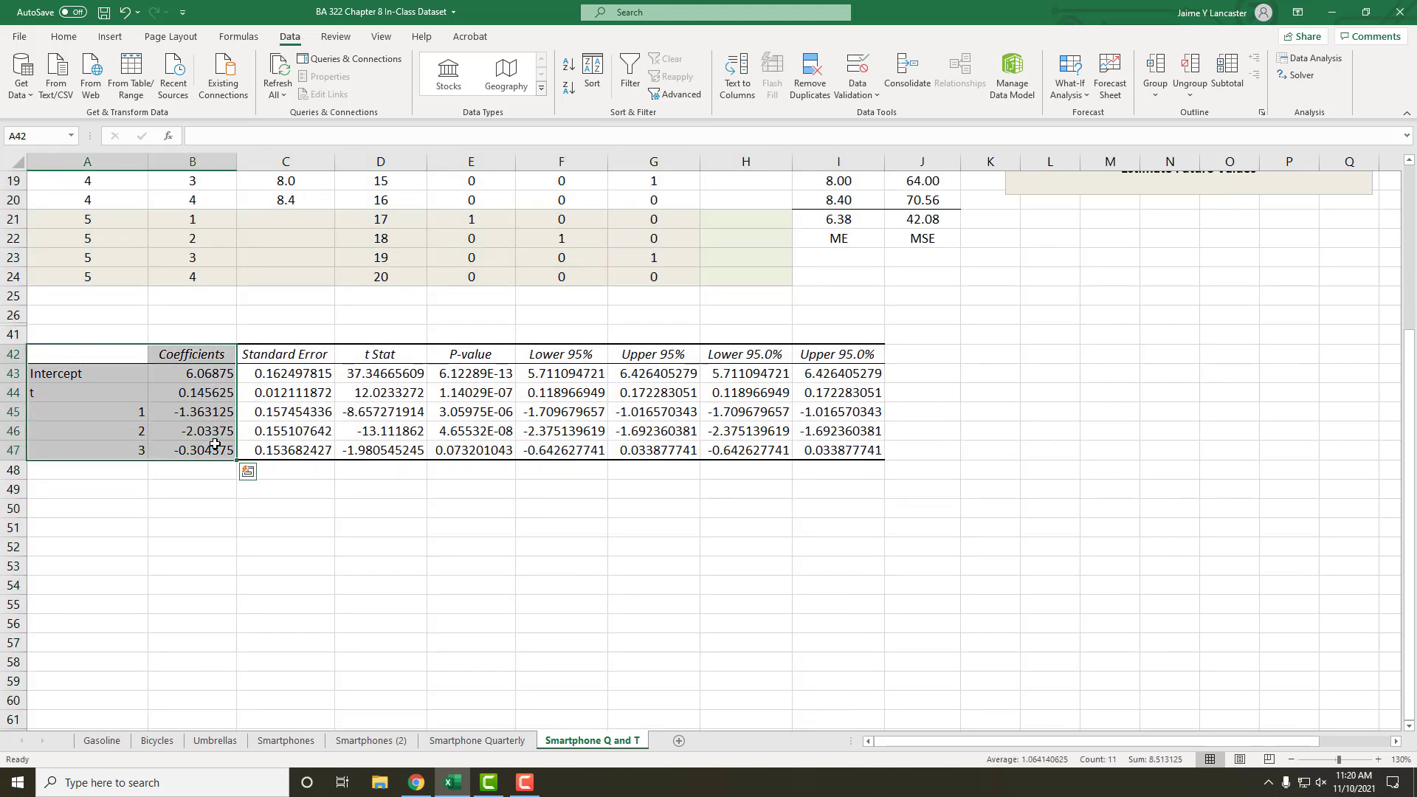
left_click(367, 508)
left_click(203, 356)
left_click_drag(448, 355, 881, 452)
left_click(65, 37)
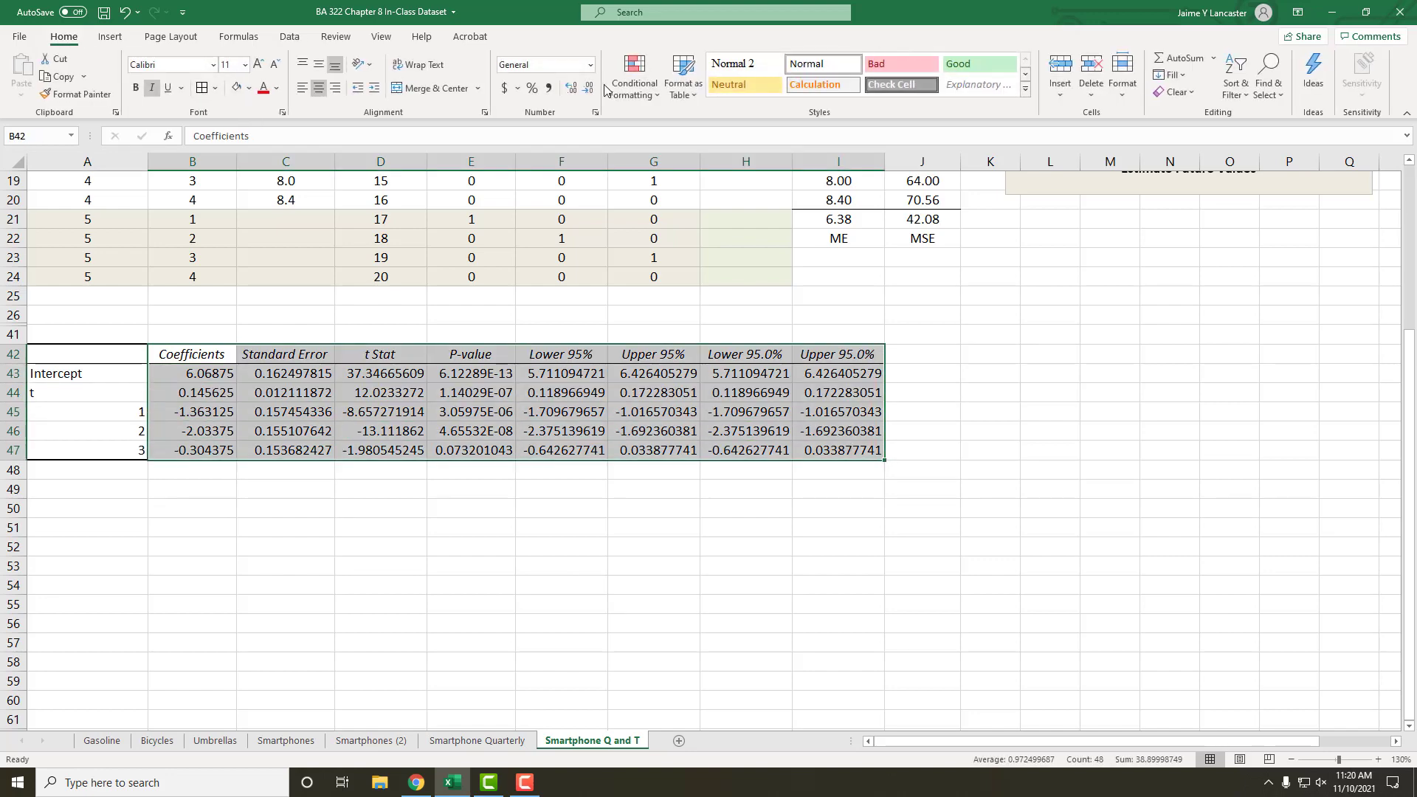
left_click(590, 65)
left_click(574, 127)
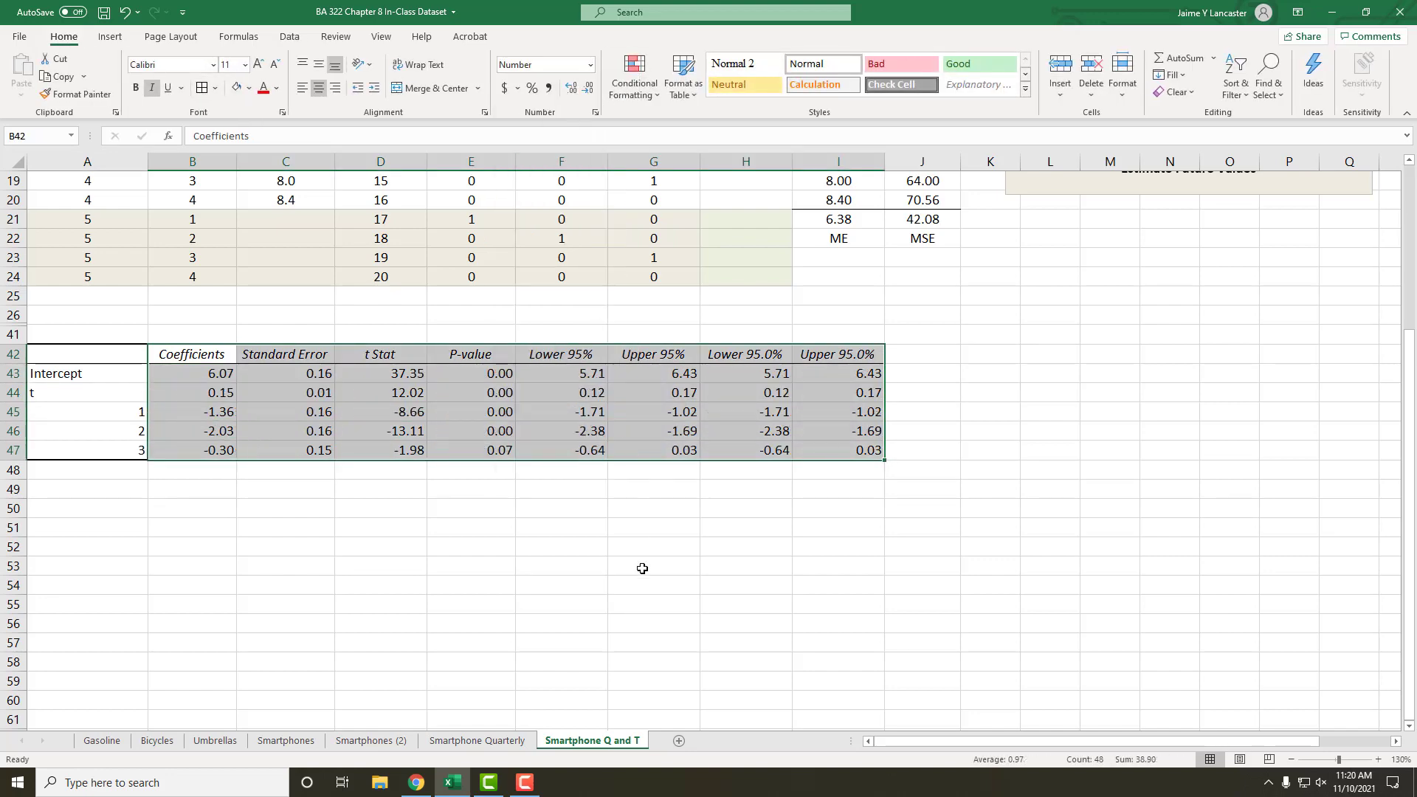
left_click(643, 601)
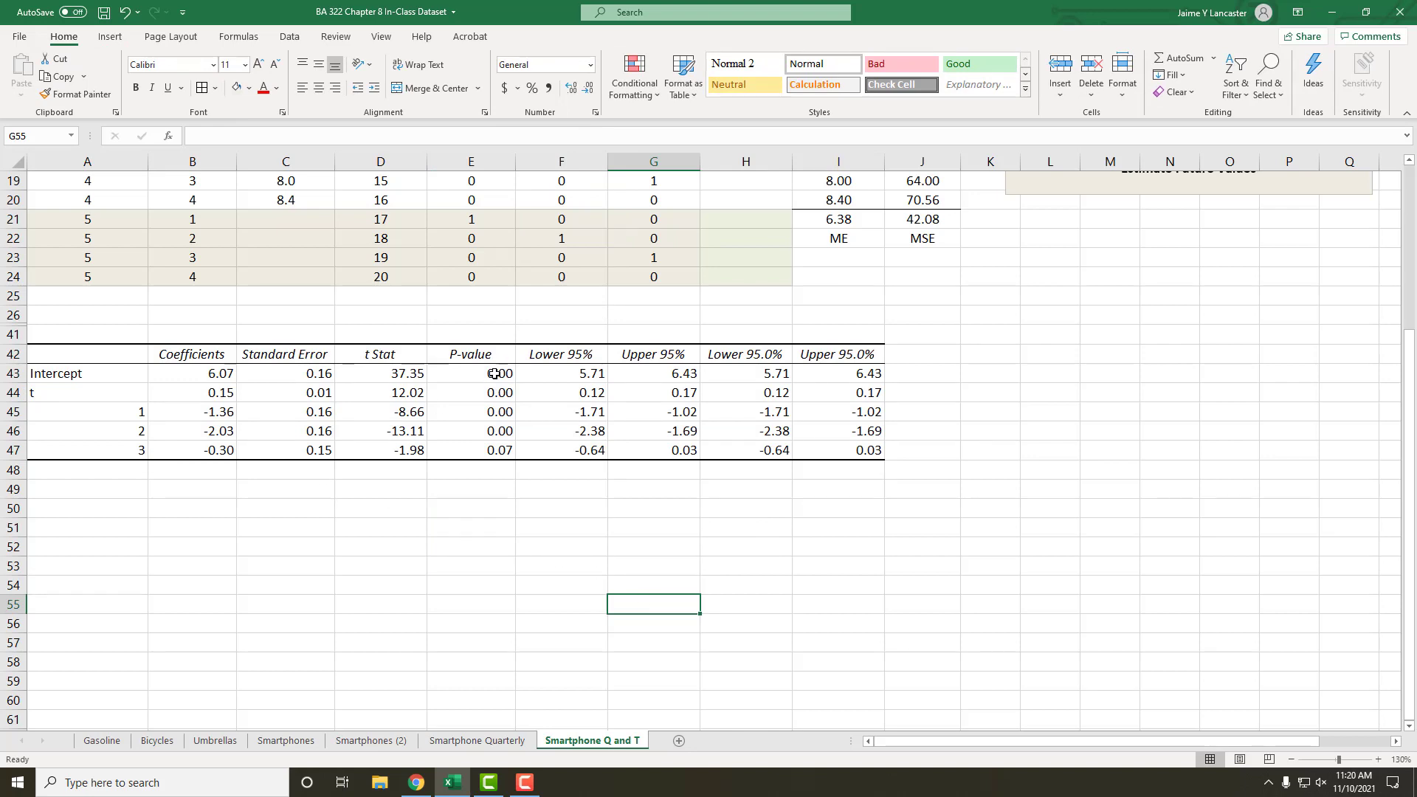
left_click_drag(493, 373, 493, 452)
left_click(477, 609)
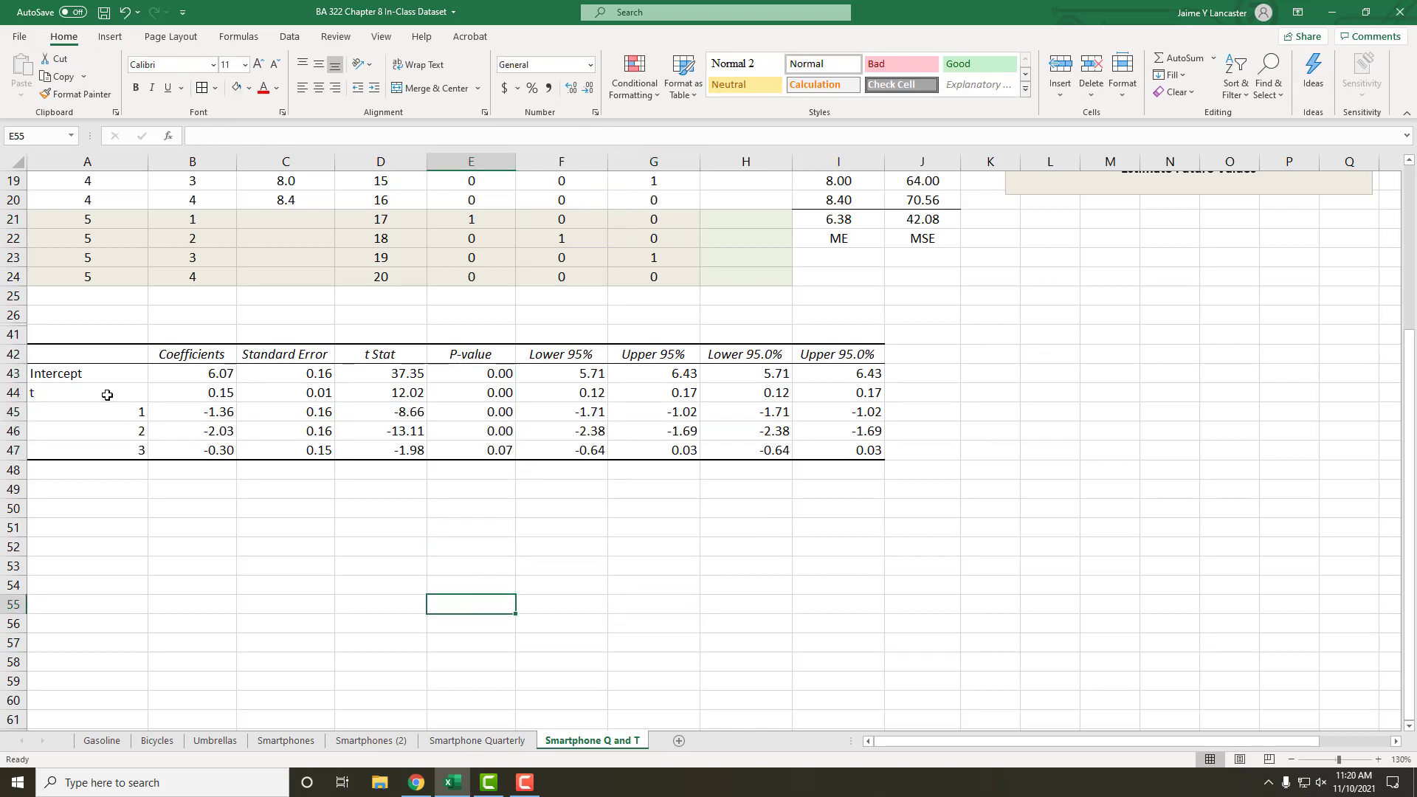
Step: Fill the coefficient labels and values in A42:B47 with a light olive green theme color
left_click_drag(98, 374, 216, 371)
left_click_drag(135, 353, 200, 448)
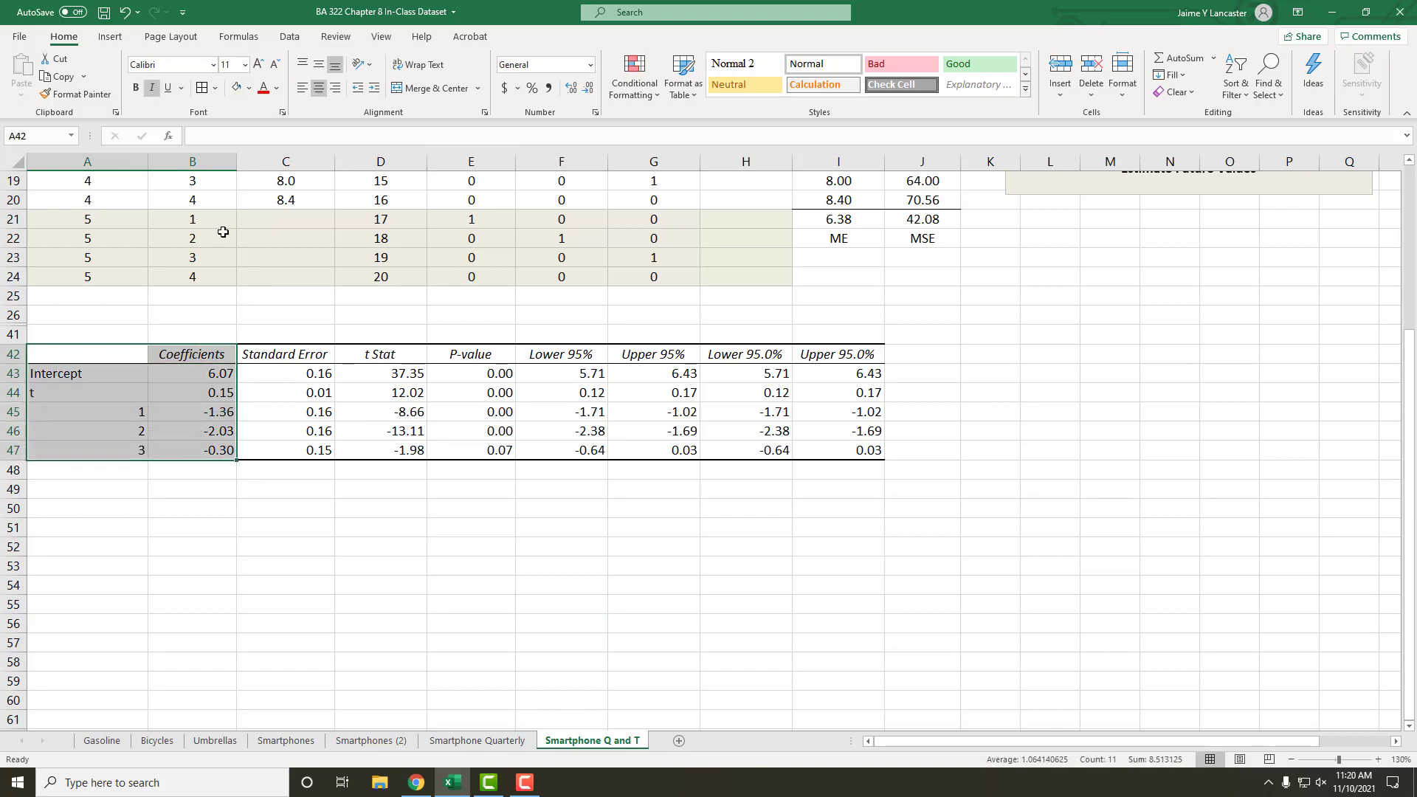
left_click(249, 88)
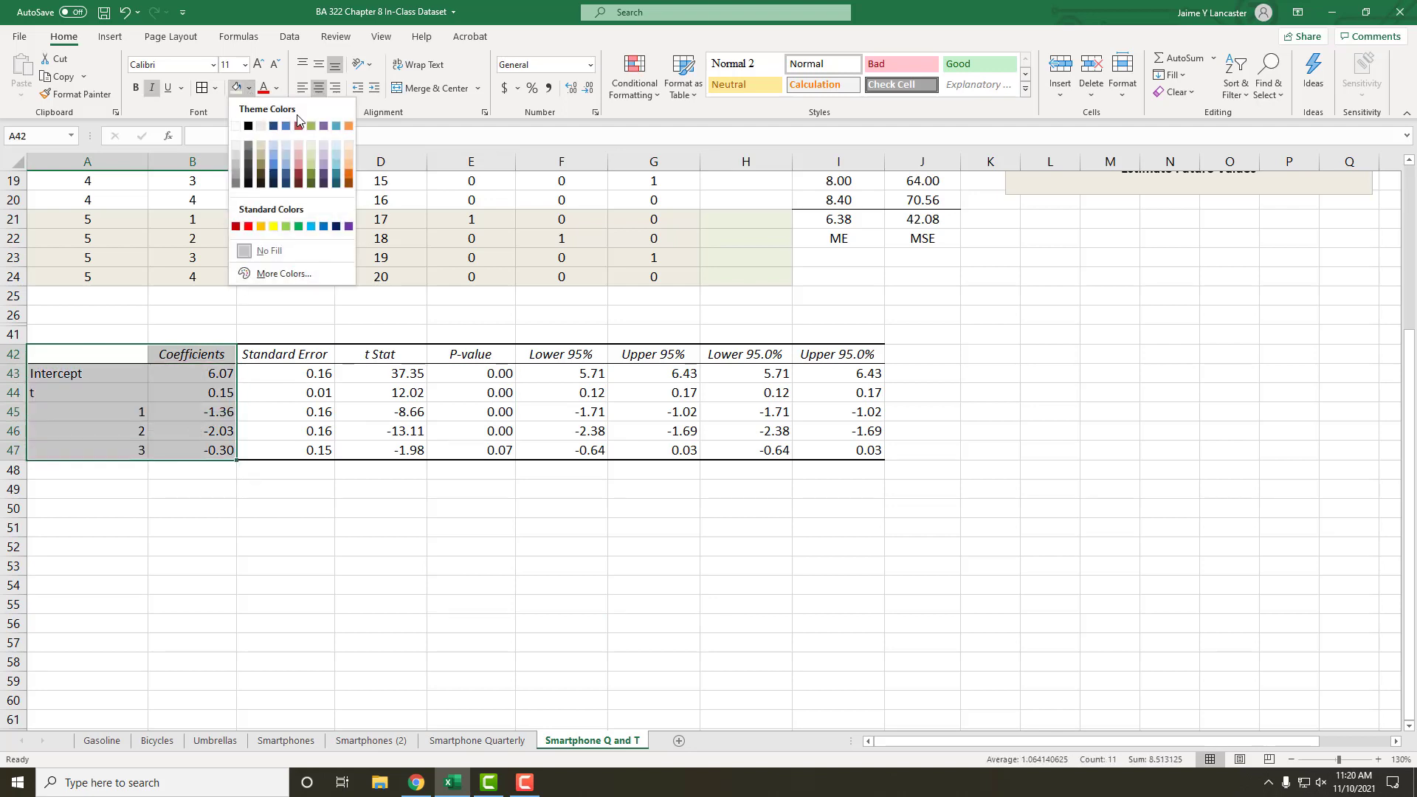
left_click(311, 146)
left_click(310, 606)
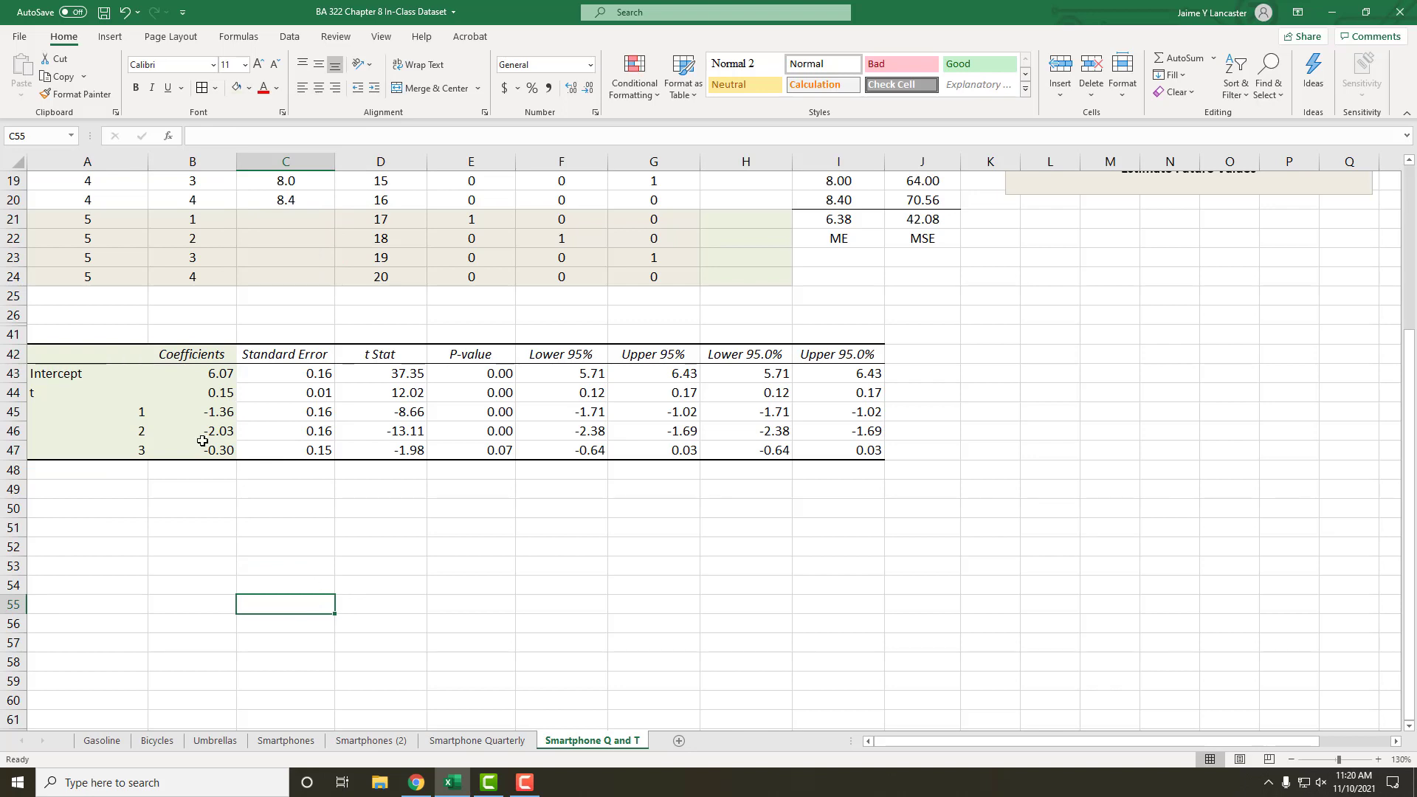
Step: Center the coefficient row labels in A43:A47, from Intercept to dummy variable 3
left_click(213, 375)
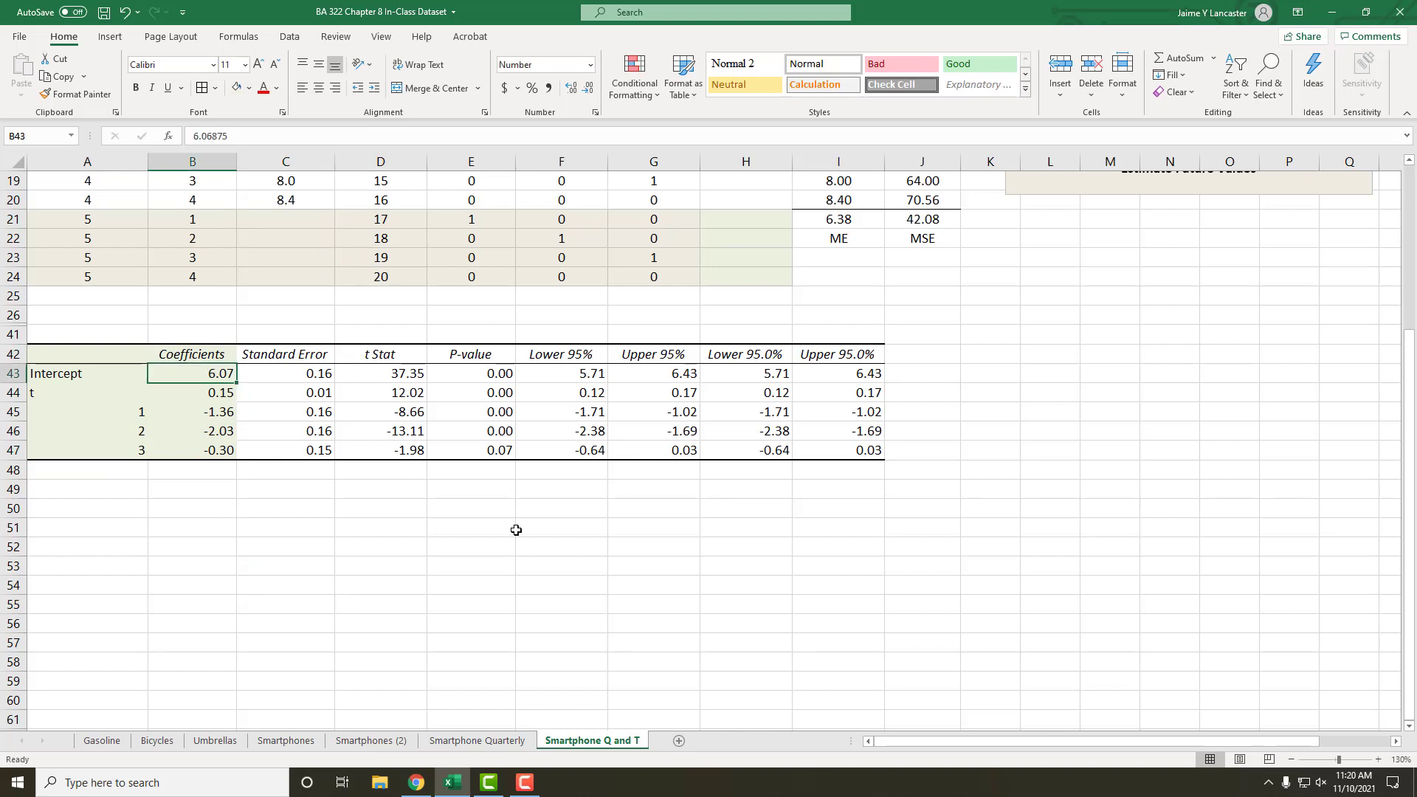
left_click_drag(71, 375, 88, 448)
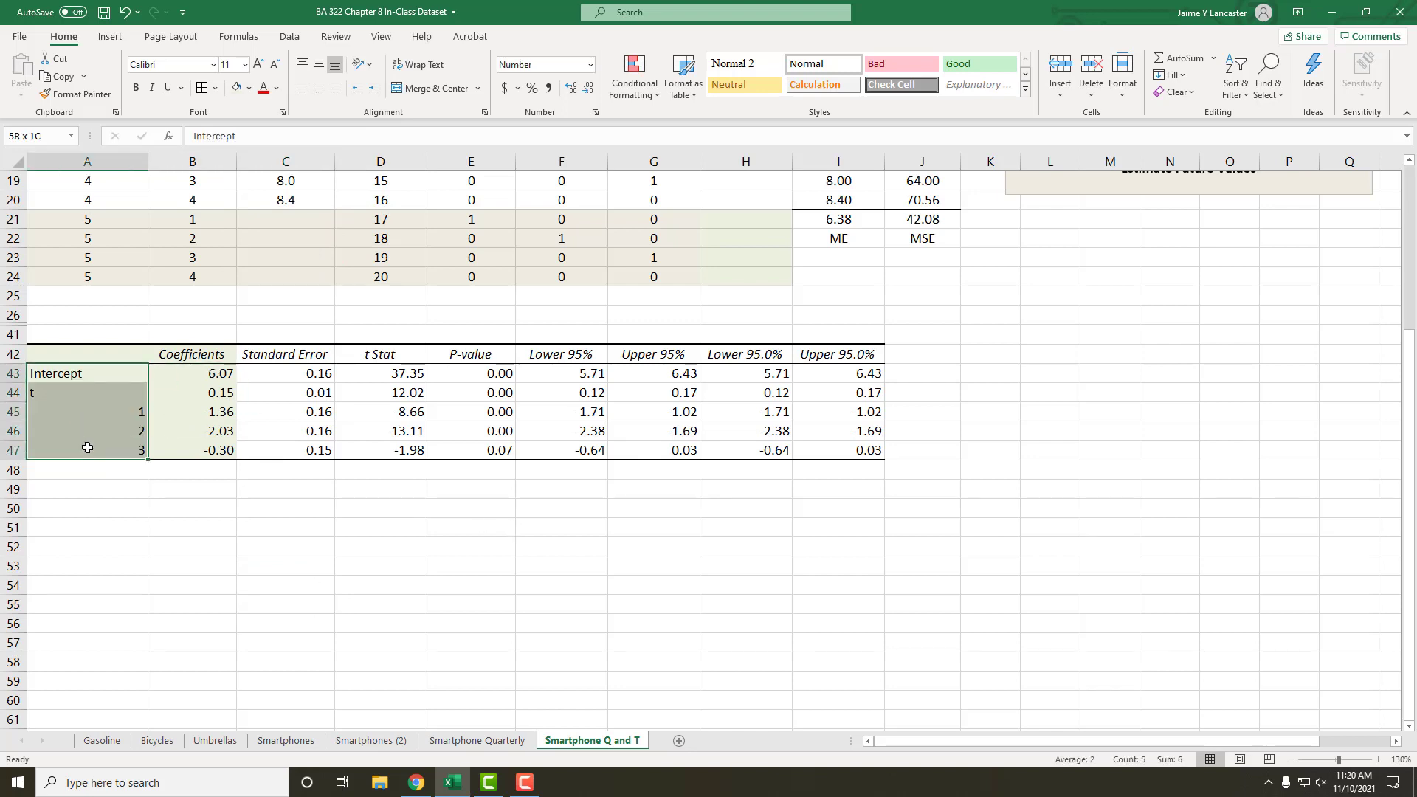
left_click(319, 93)
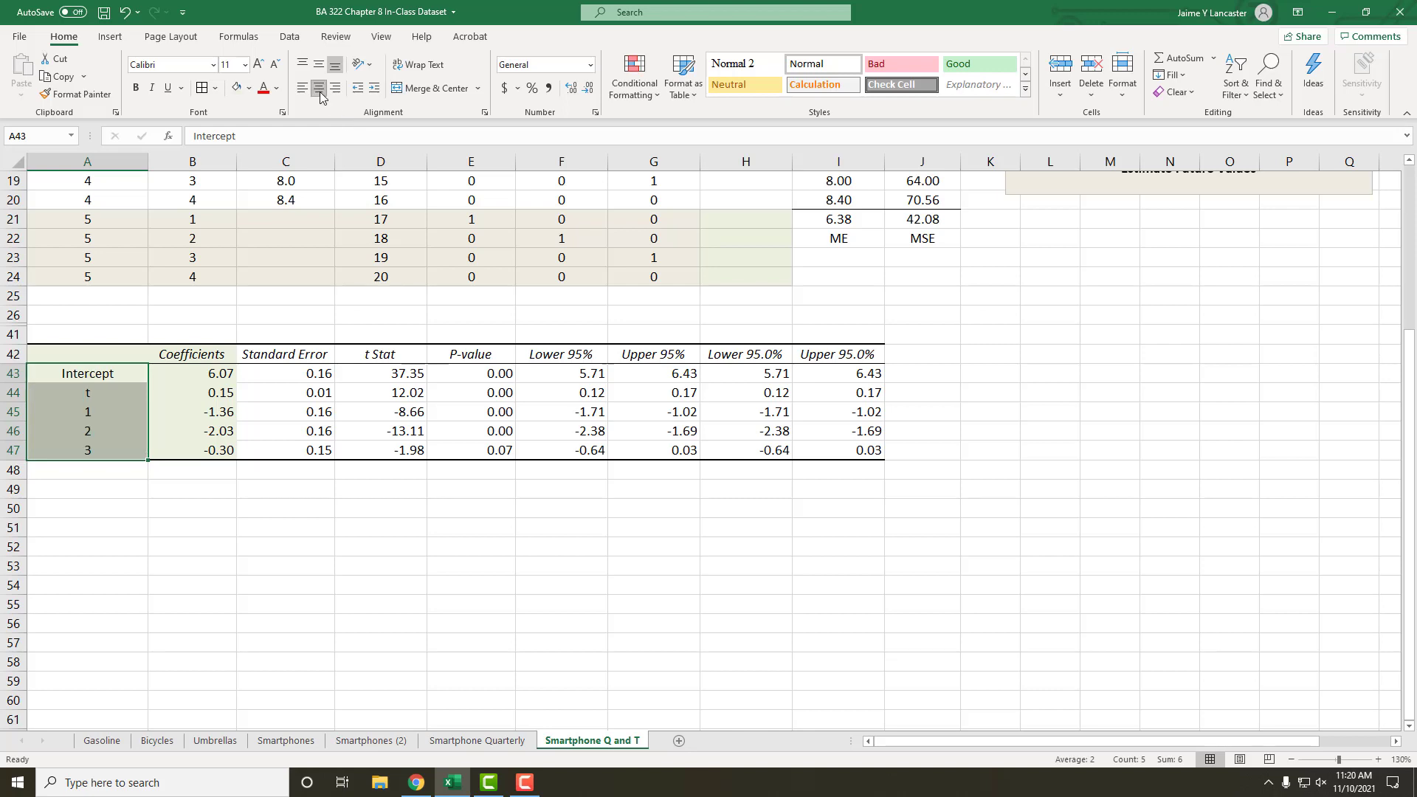
Step: Examine the coefficient of the time trend t and compare it with the quarterly sales data
left_click(212, 393)
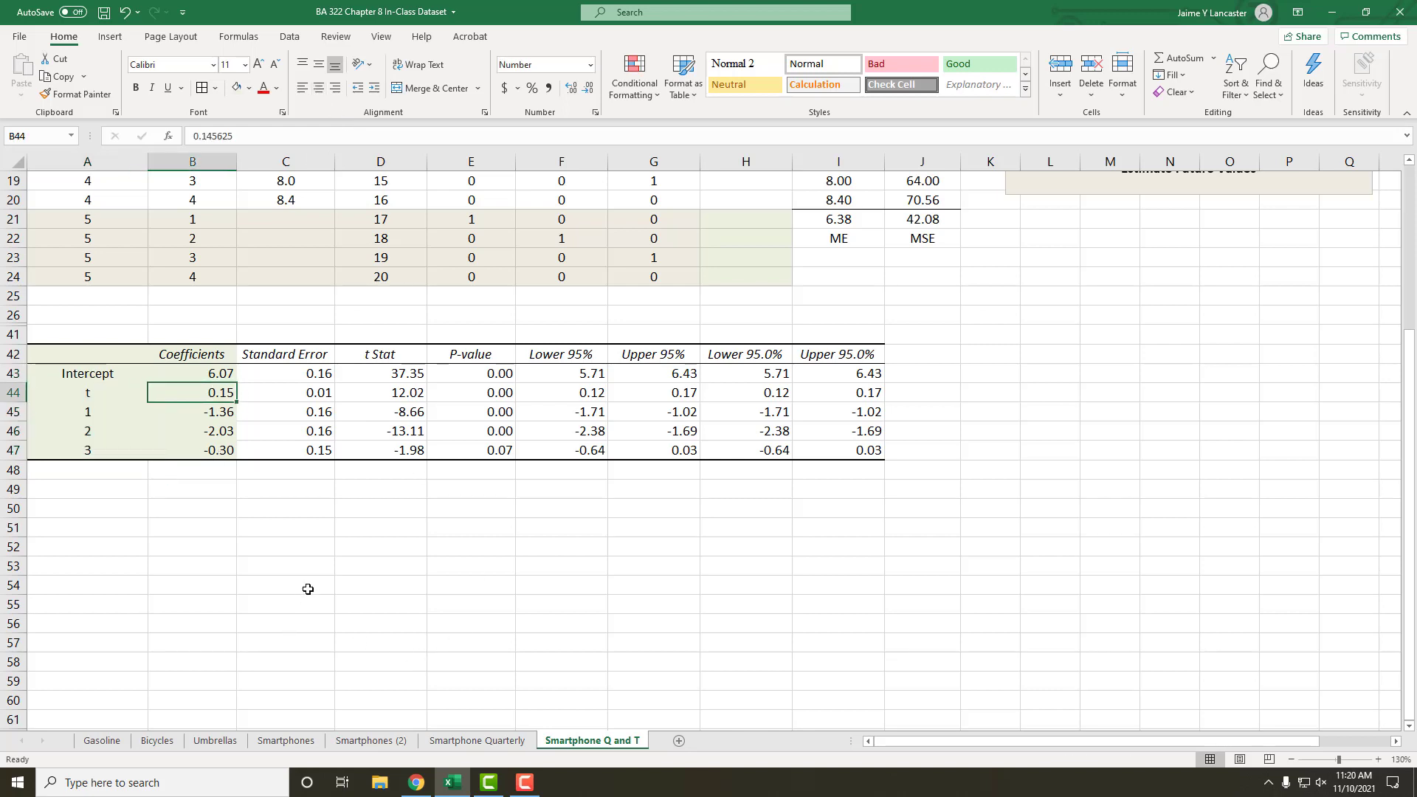
left_click(324, 569)
left_click(362, 568)
left_click(442, 550)
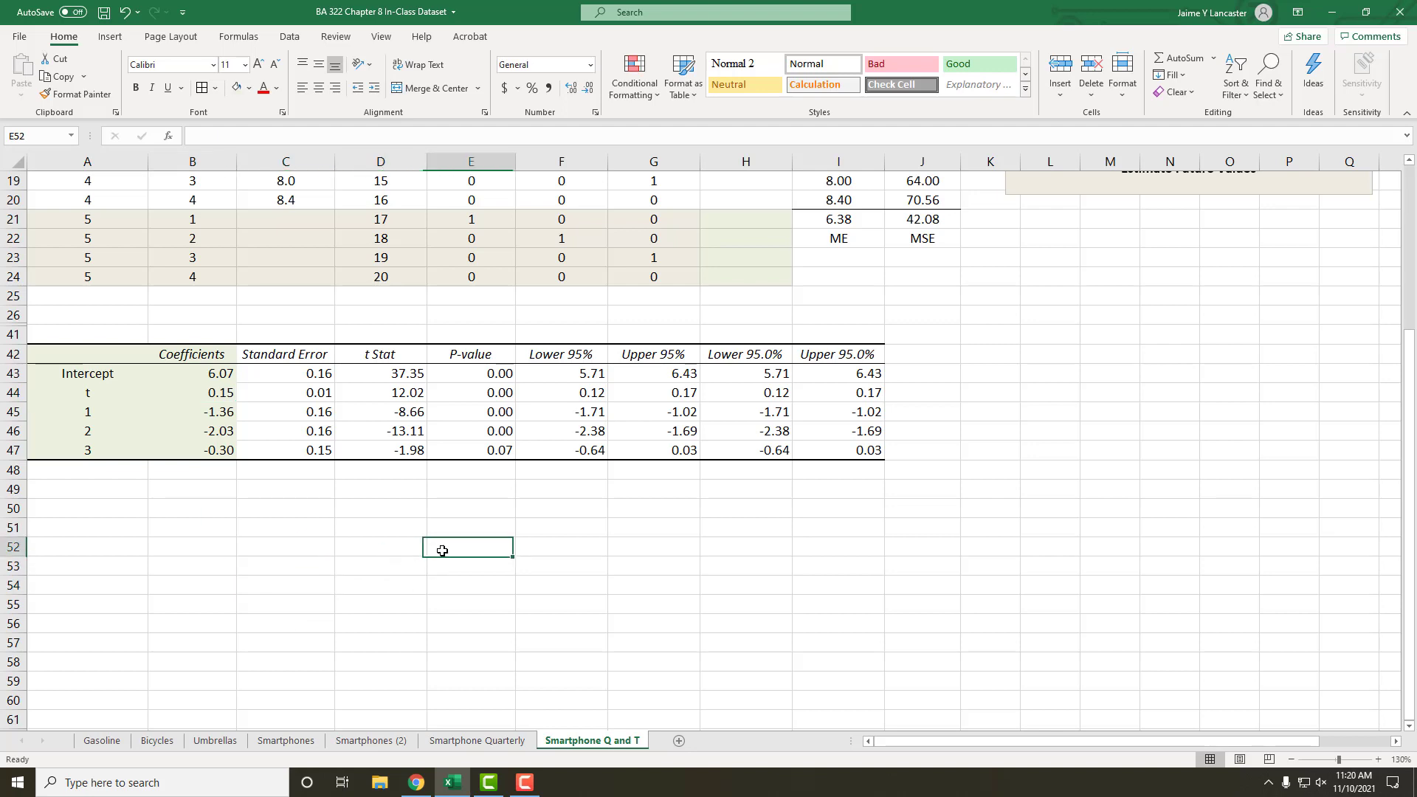
left_click(519, 529)
left_click(208, 394)
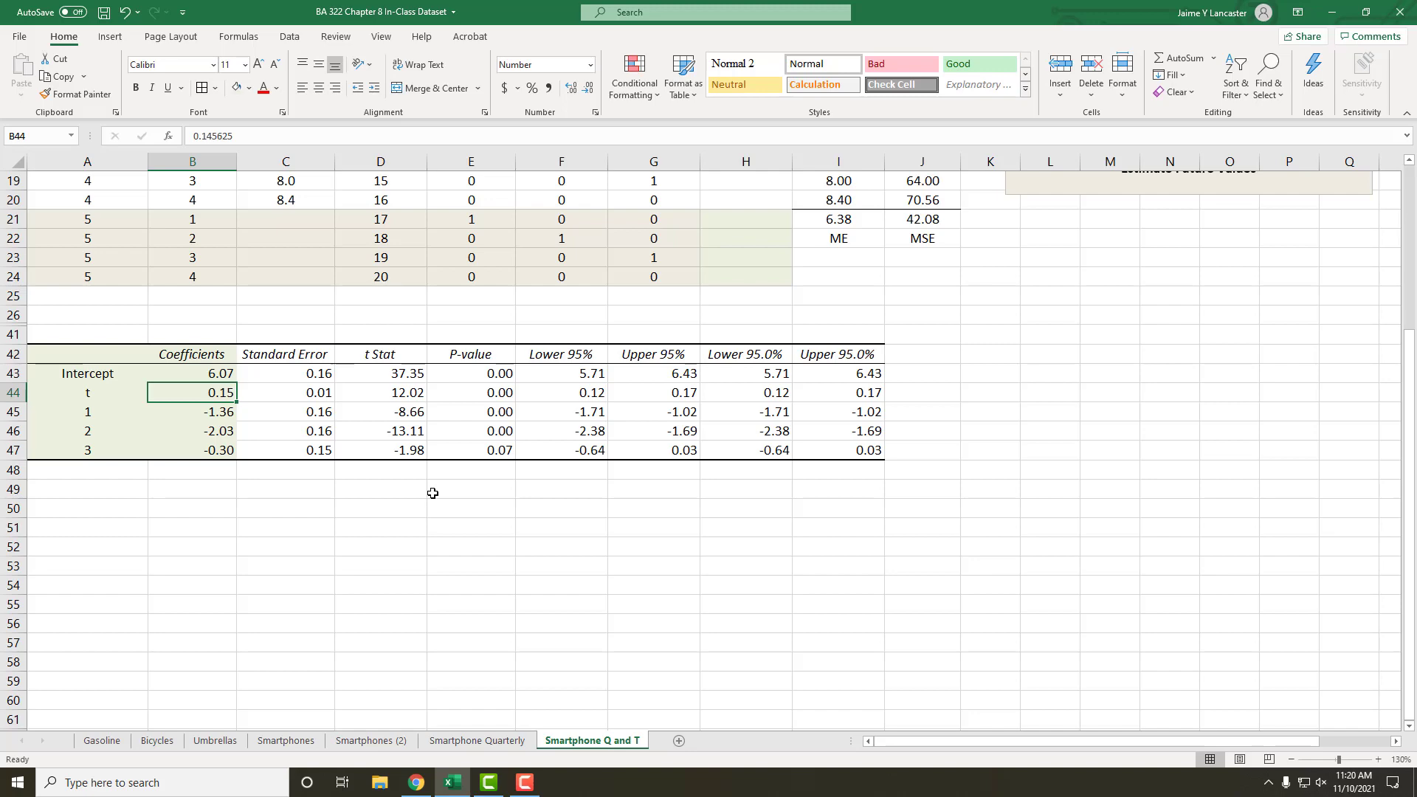
scroll(443, 537, "up", 6)
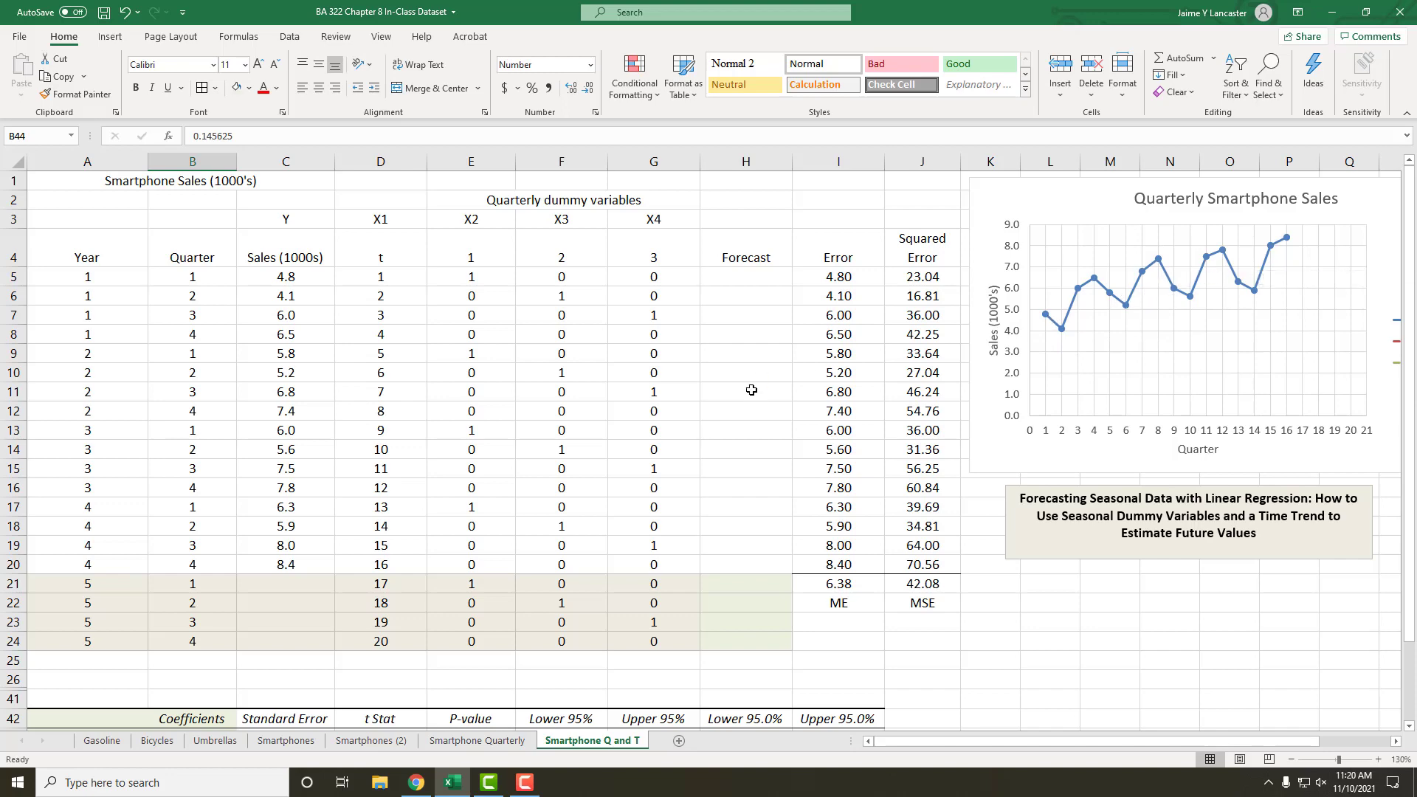
scroll(751, 390, "down", 5)
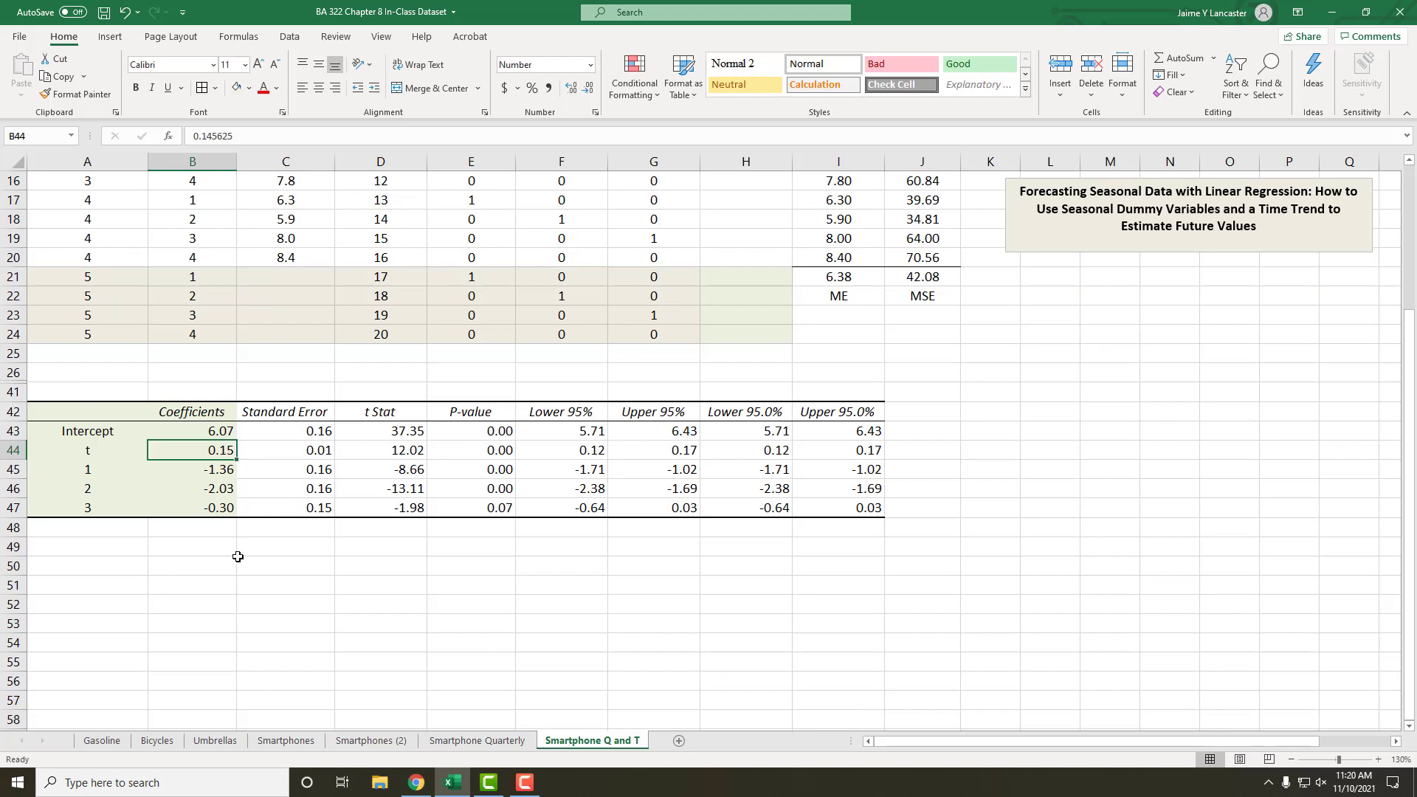
Step: Examine the coefficients of the quarter 1, 2 and 3 dummy variables in A45:B47
left_click_drag(102, 469, 191, 506)
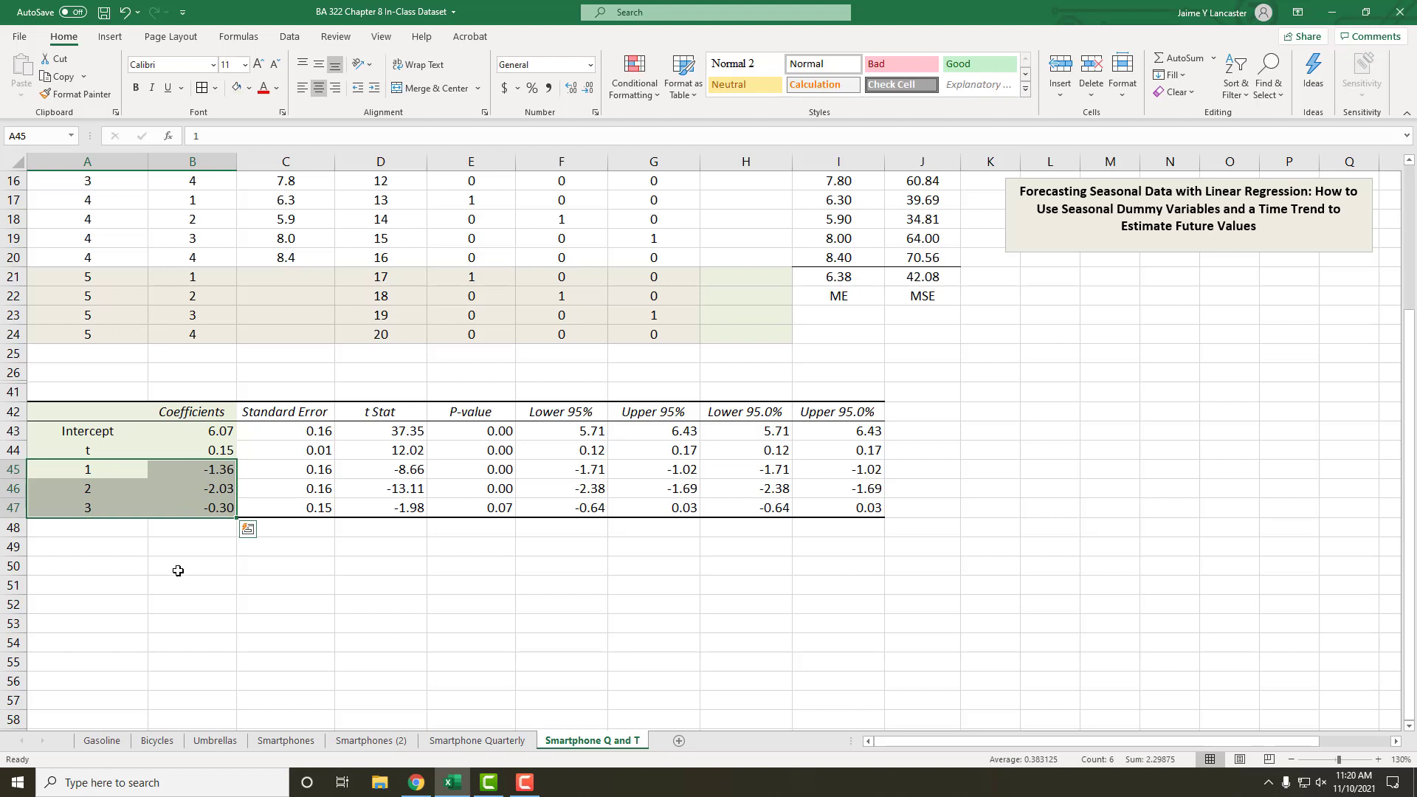
left_click(82, 523)
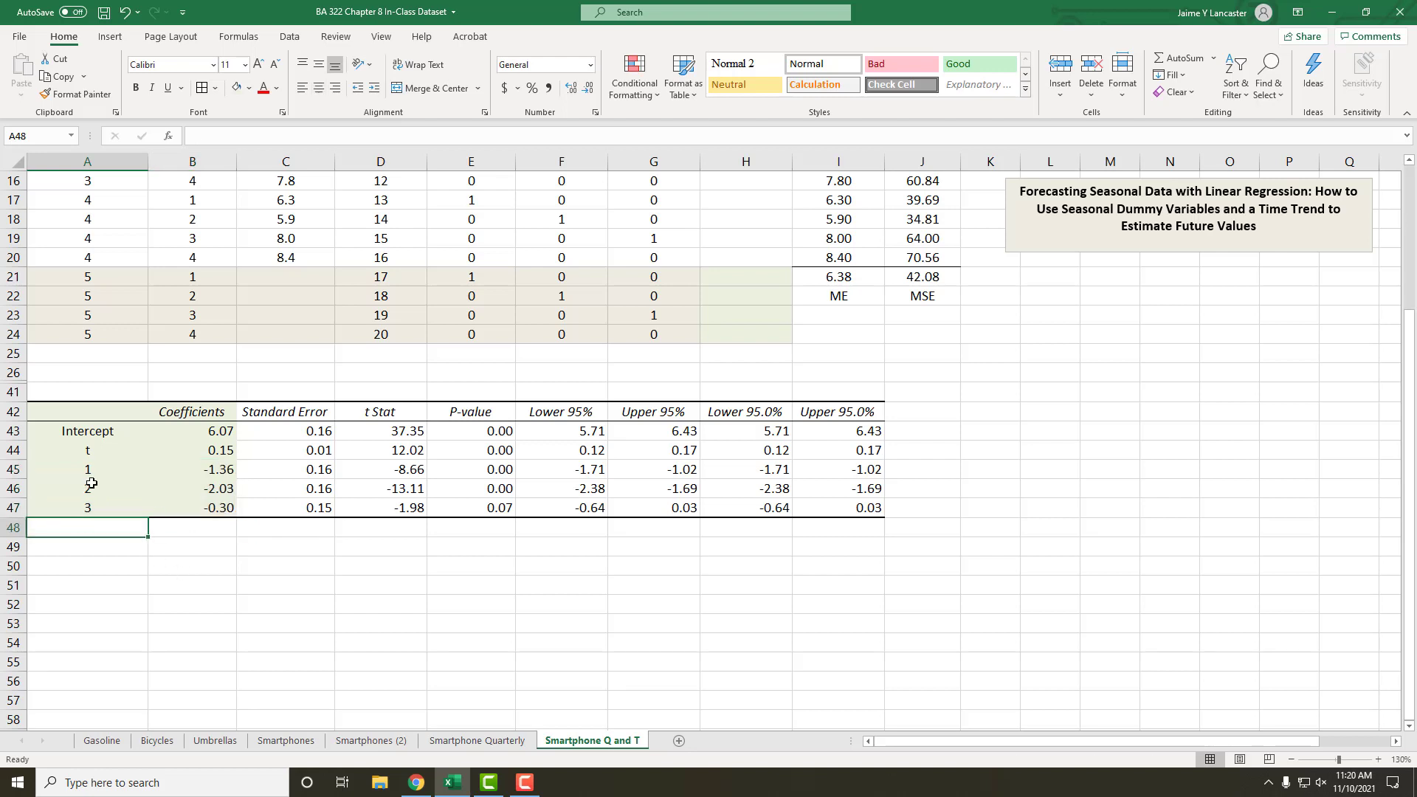
left_click_drag(89, 469, 210, 534)
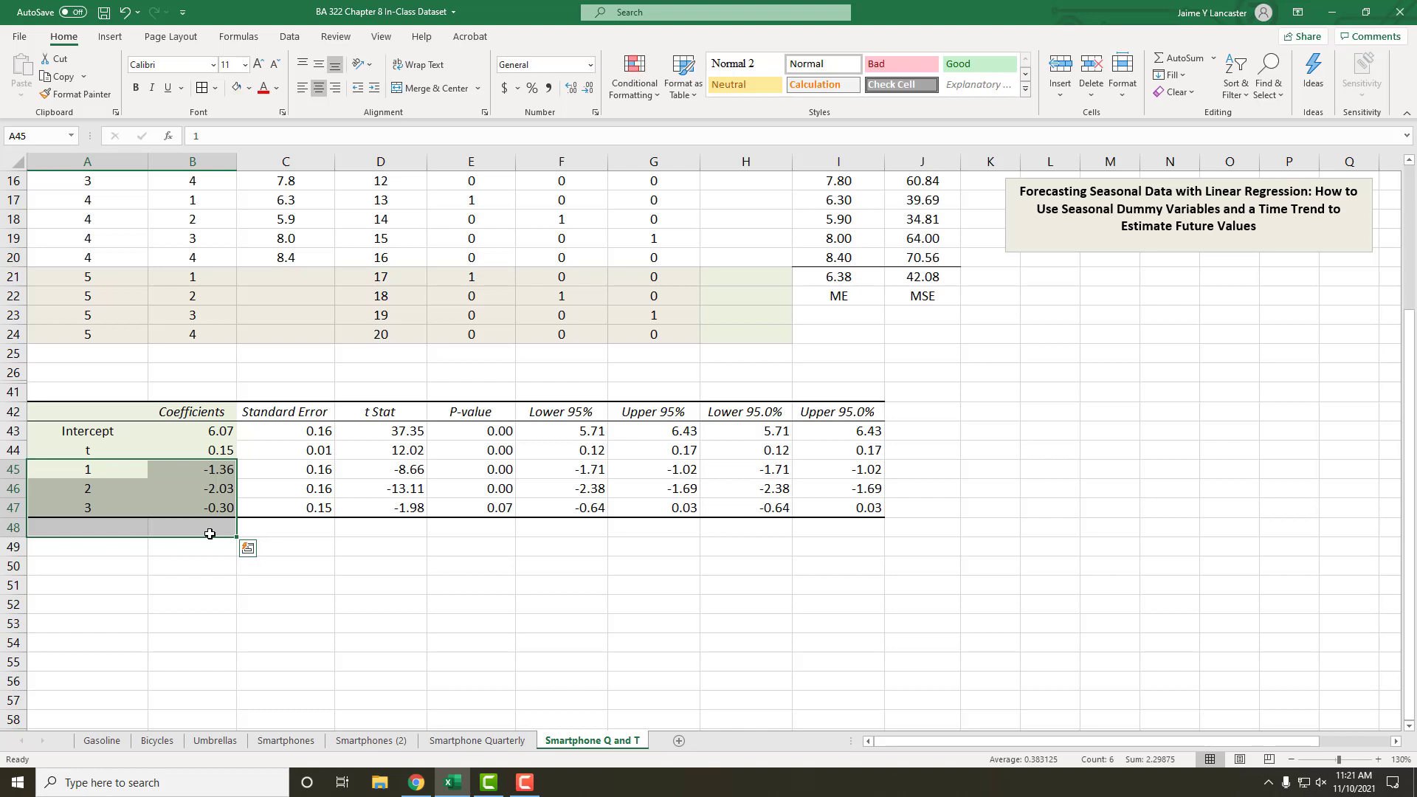
left_click(197, 470)
left_click(210, 486)
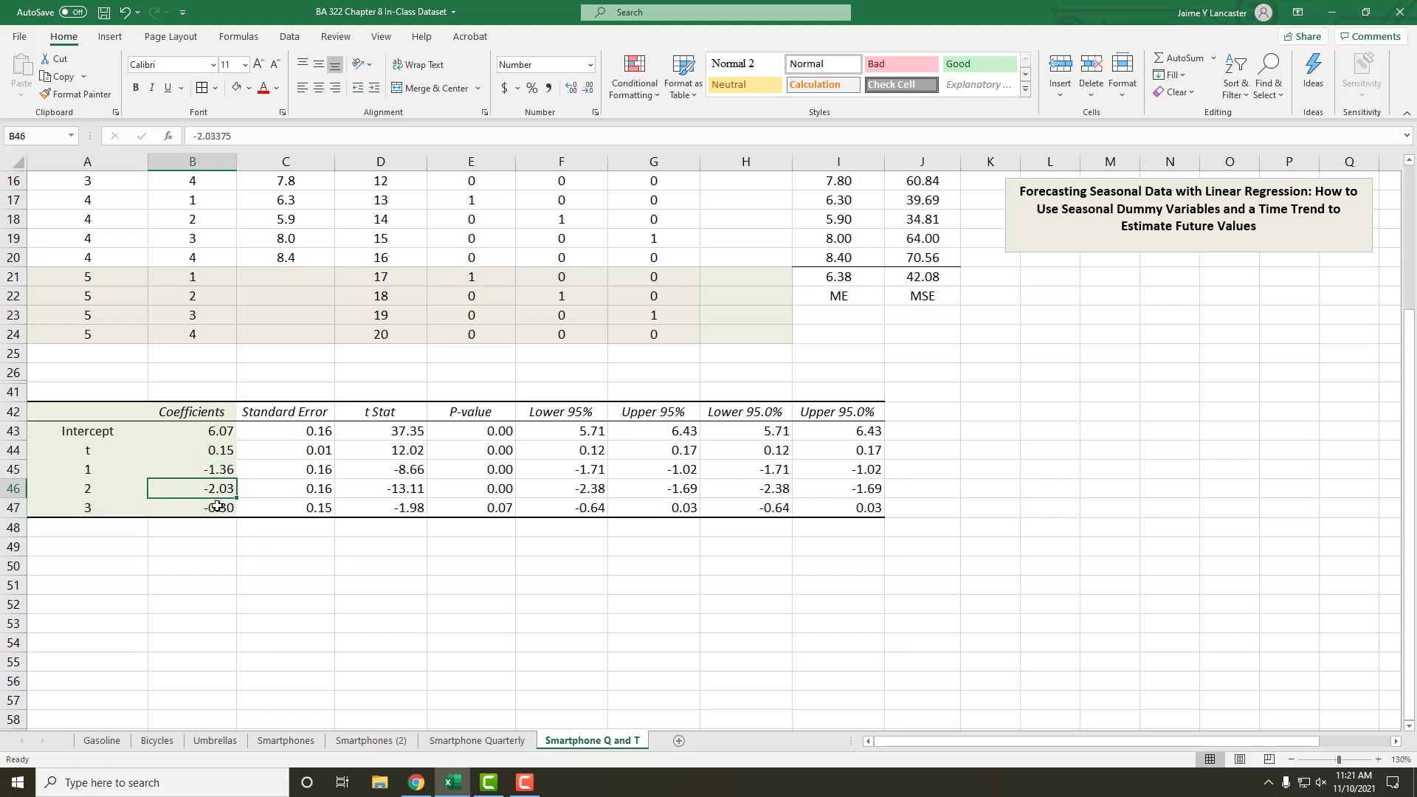
left_click(216, 506)
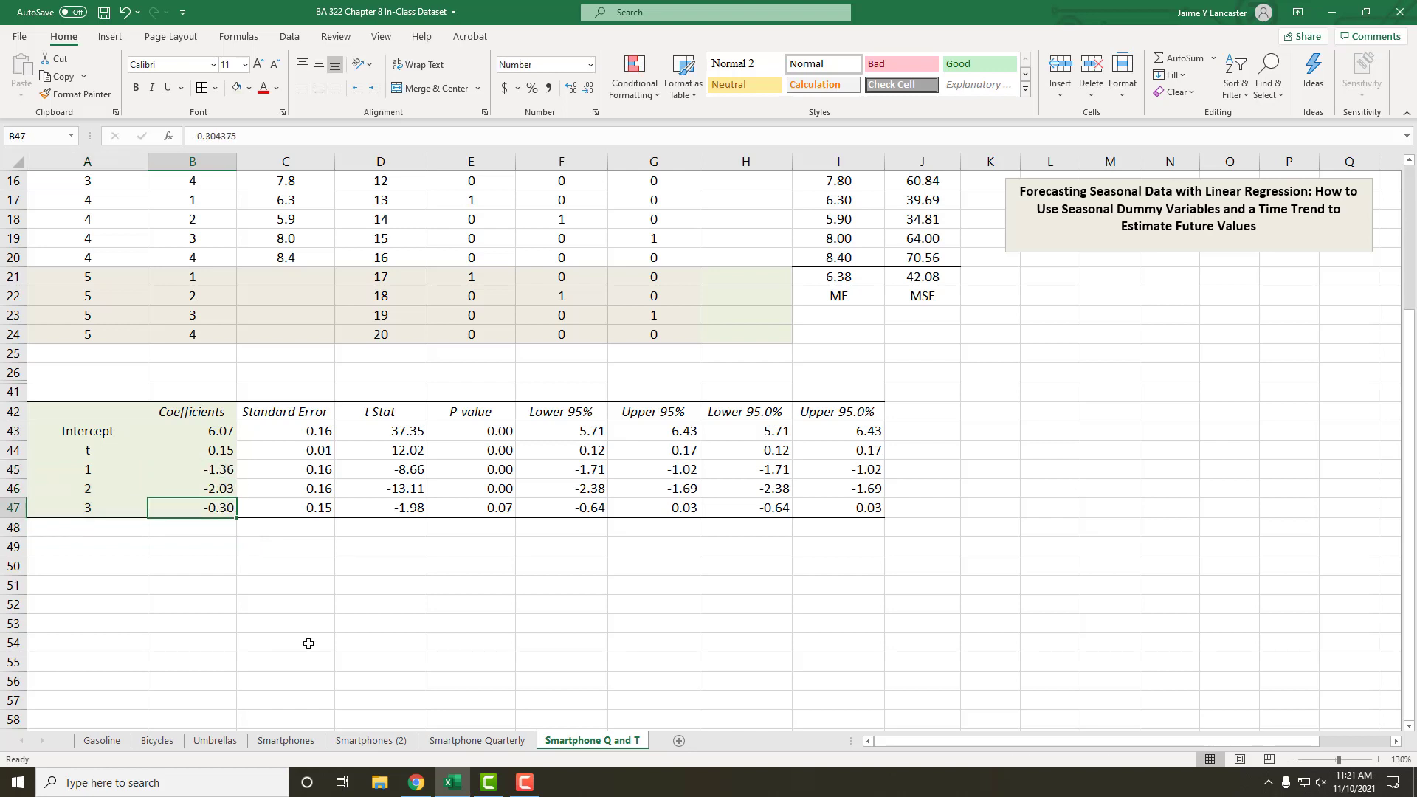
left_click(100, 534)
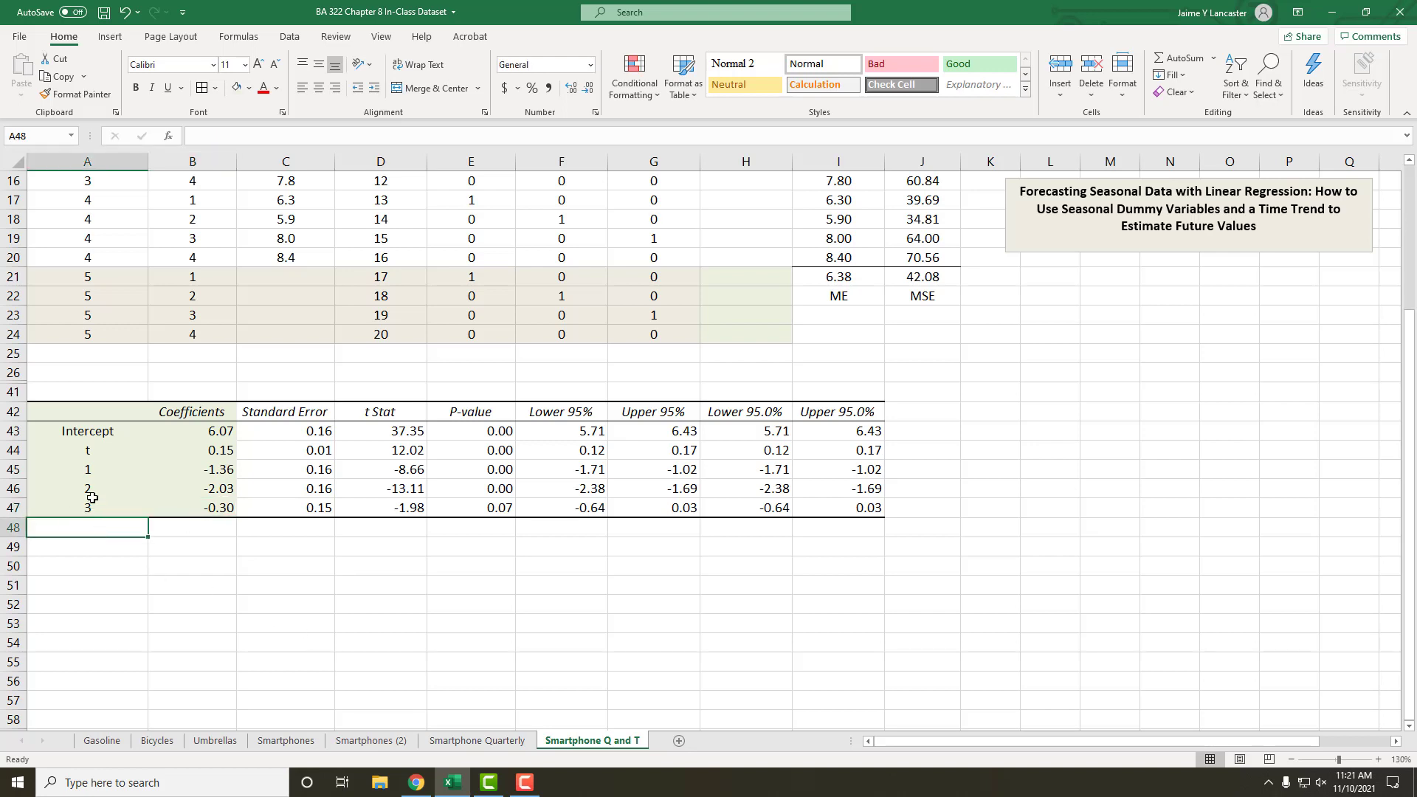
left_click(194, 470)
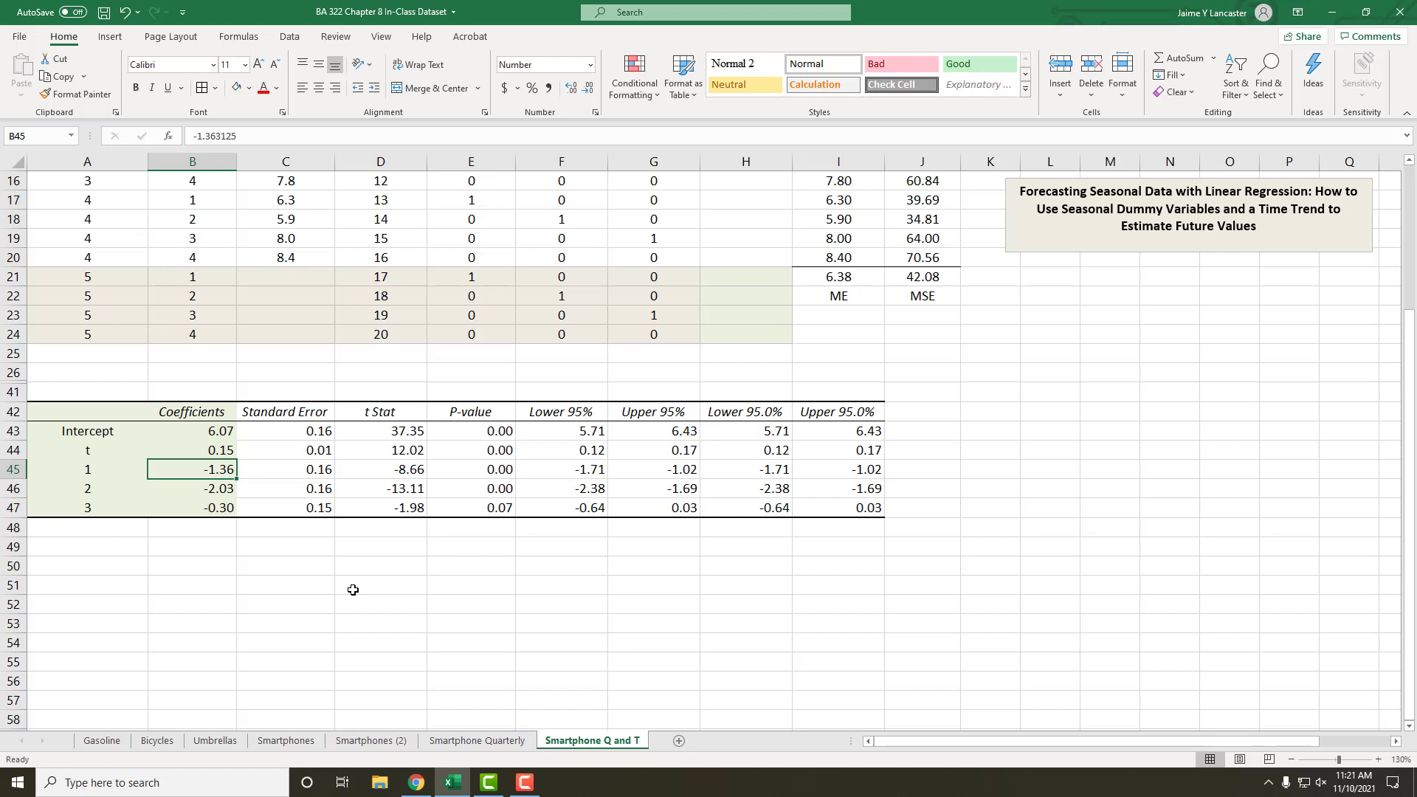
left_click_drag(79, 490, 158, 485)
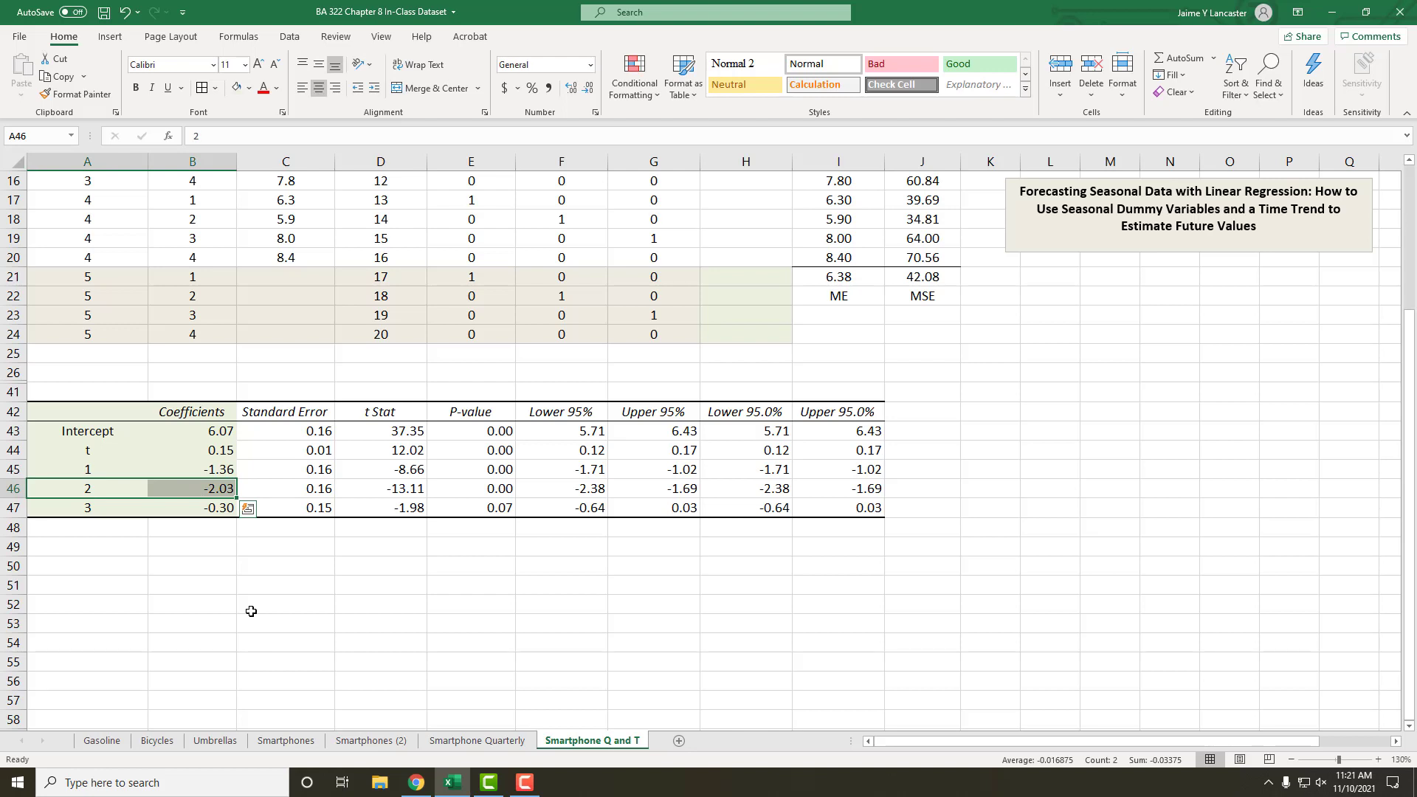
left_click(203, 488)
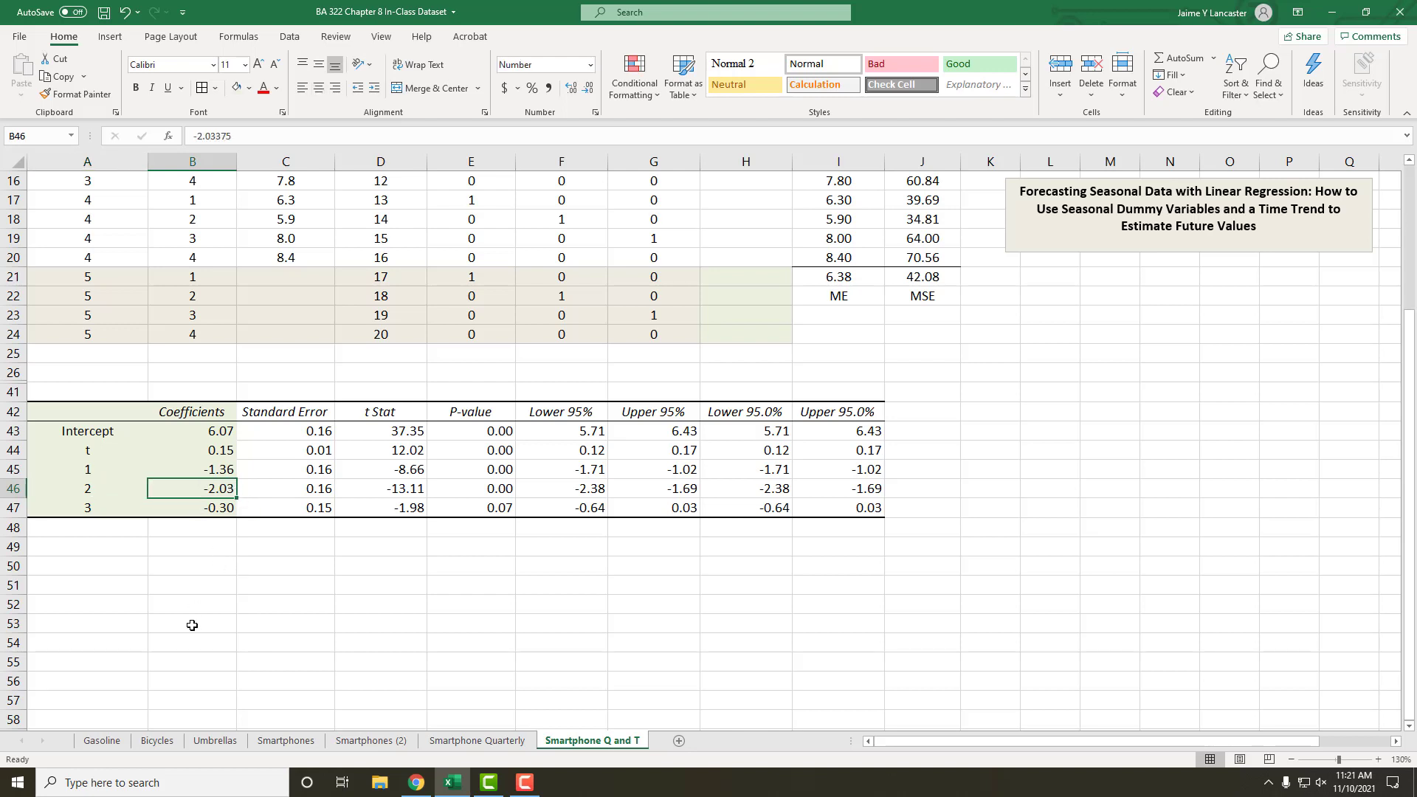
left_click_drag(94, 515, 200, 514)
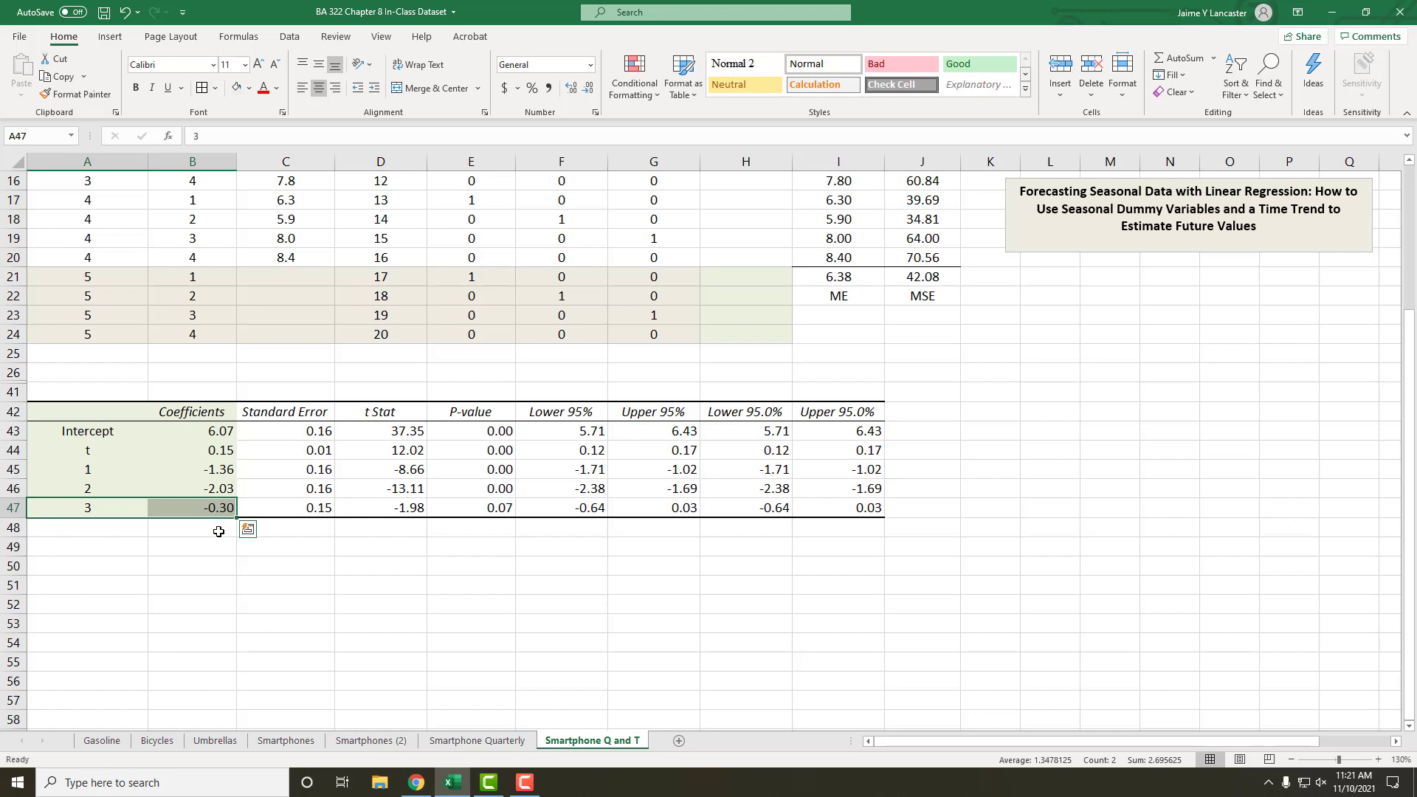
Step: Begin the forecast formula in H5 with the intercept plus the trend term, =$B$43+$B$44*D5, using absolute references for the coefficients
scroll(219, 531, "up", 5)
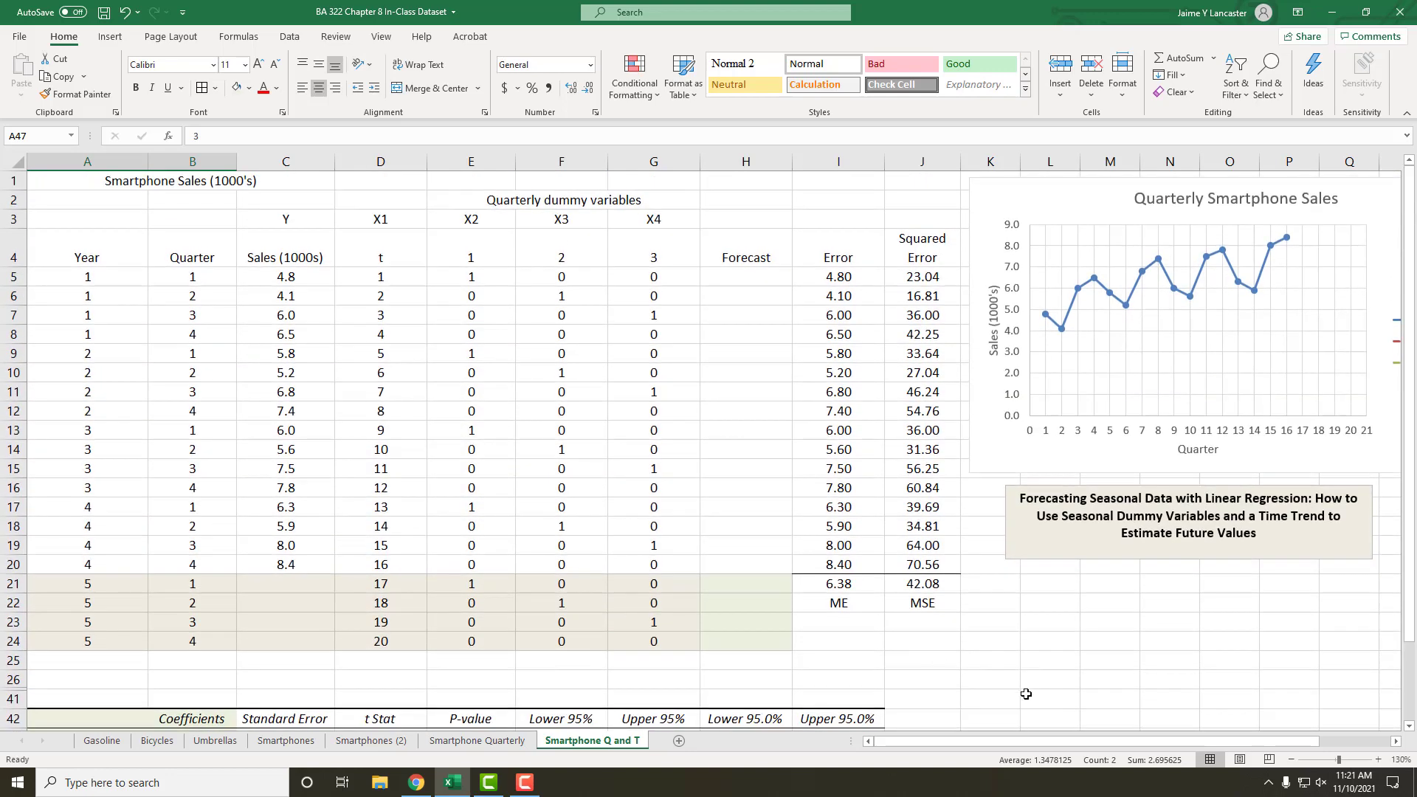
left_click(1290, 760)
left_click(1290, 760)
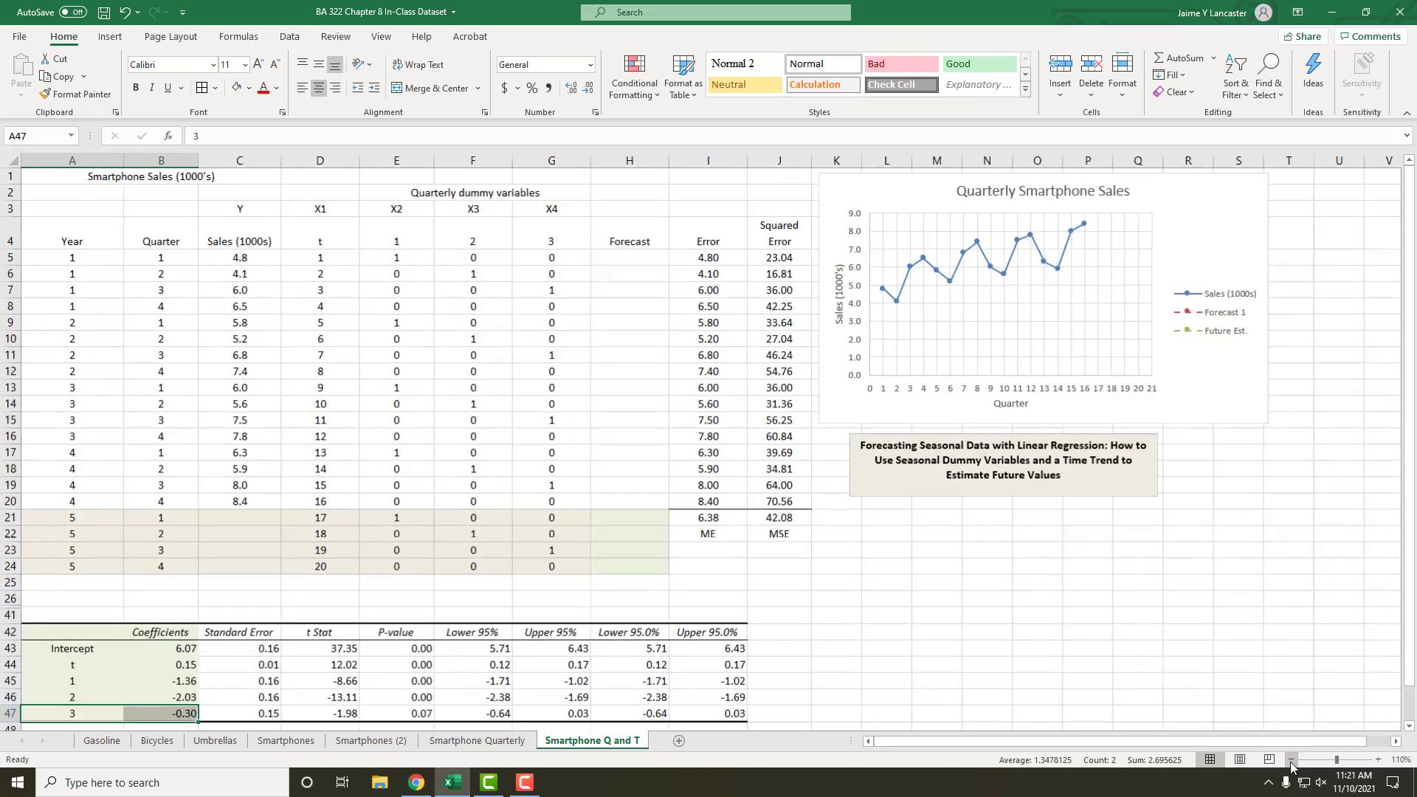
left_click(630, 254)
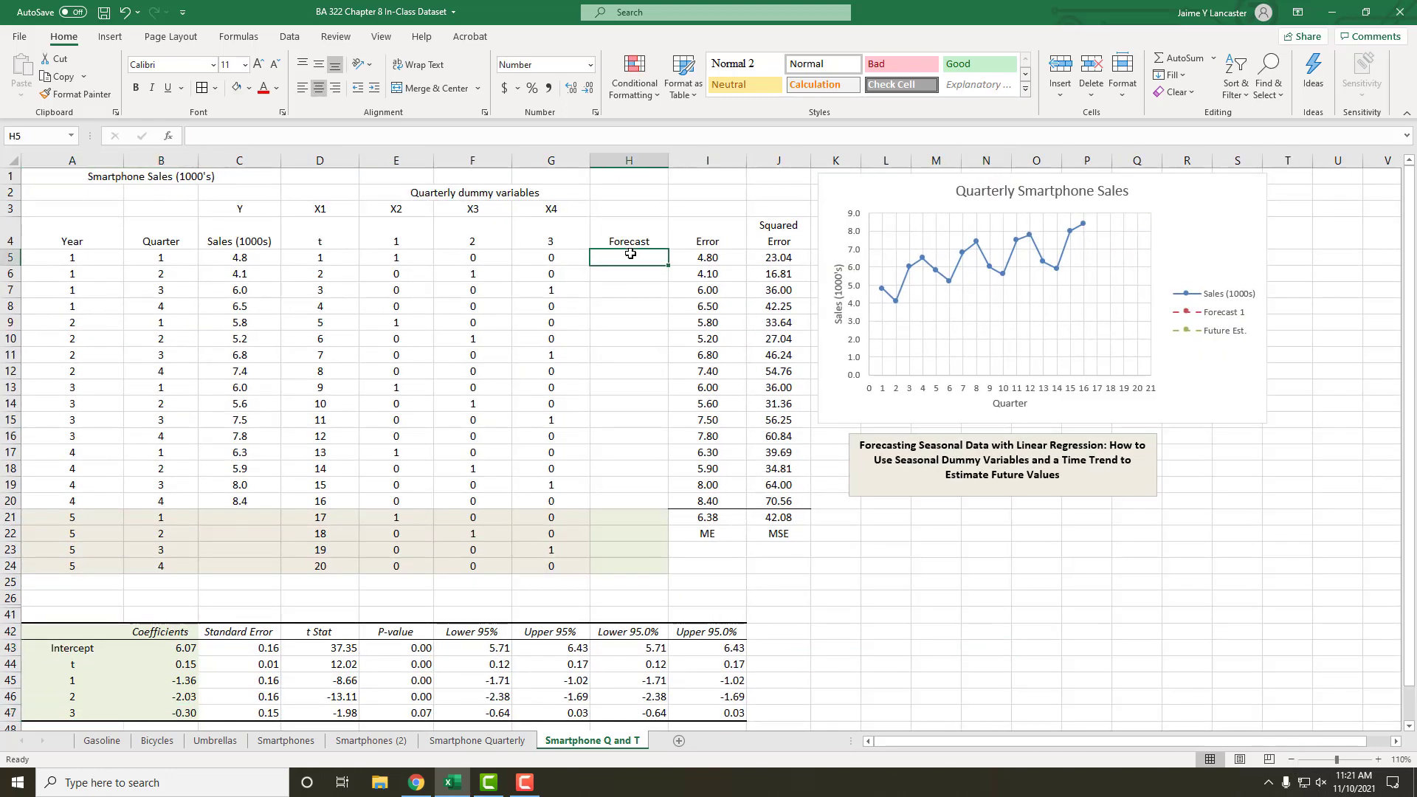
type("=")
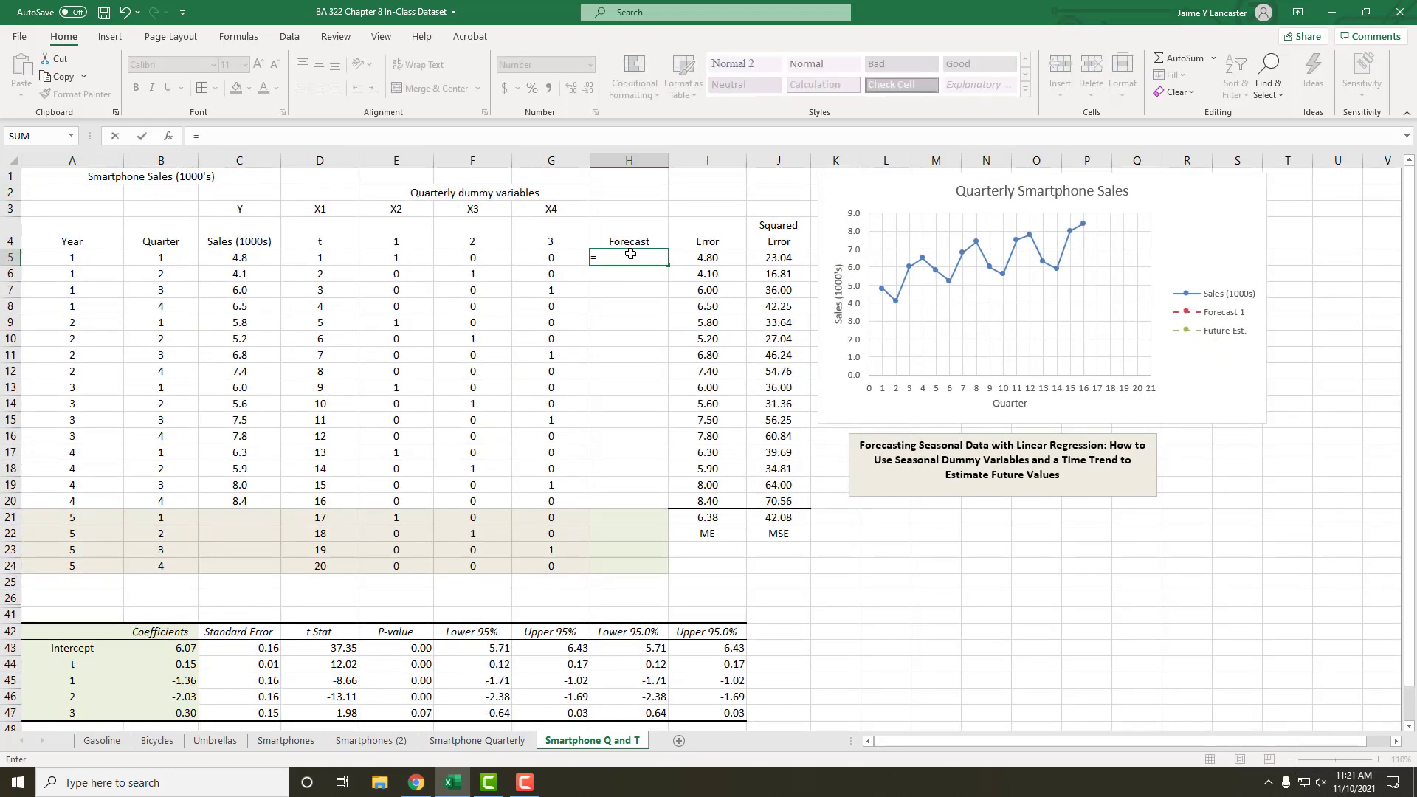
left_click(189, 643)
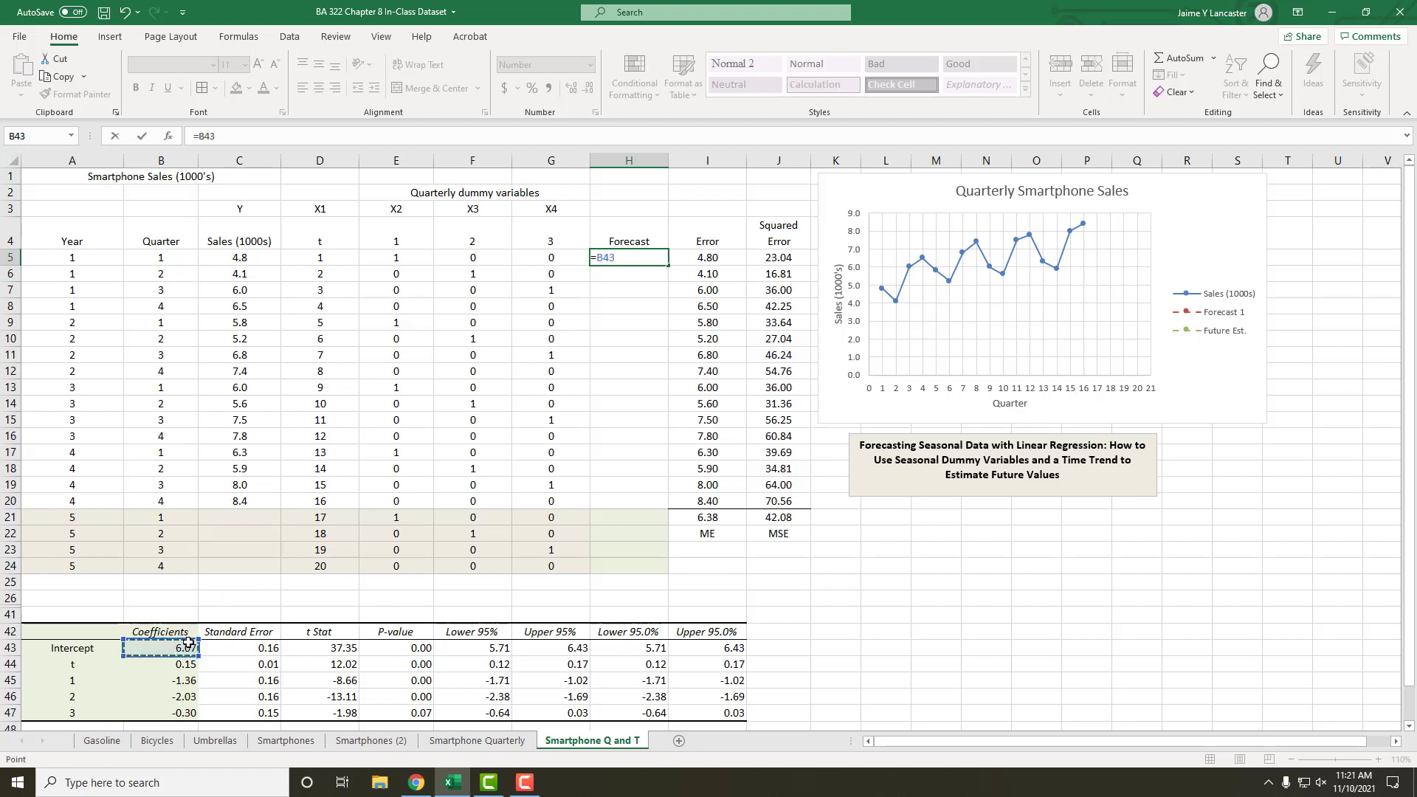
key("F4")
type("+")
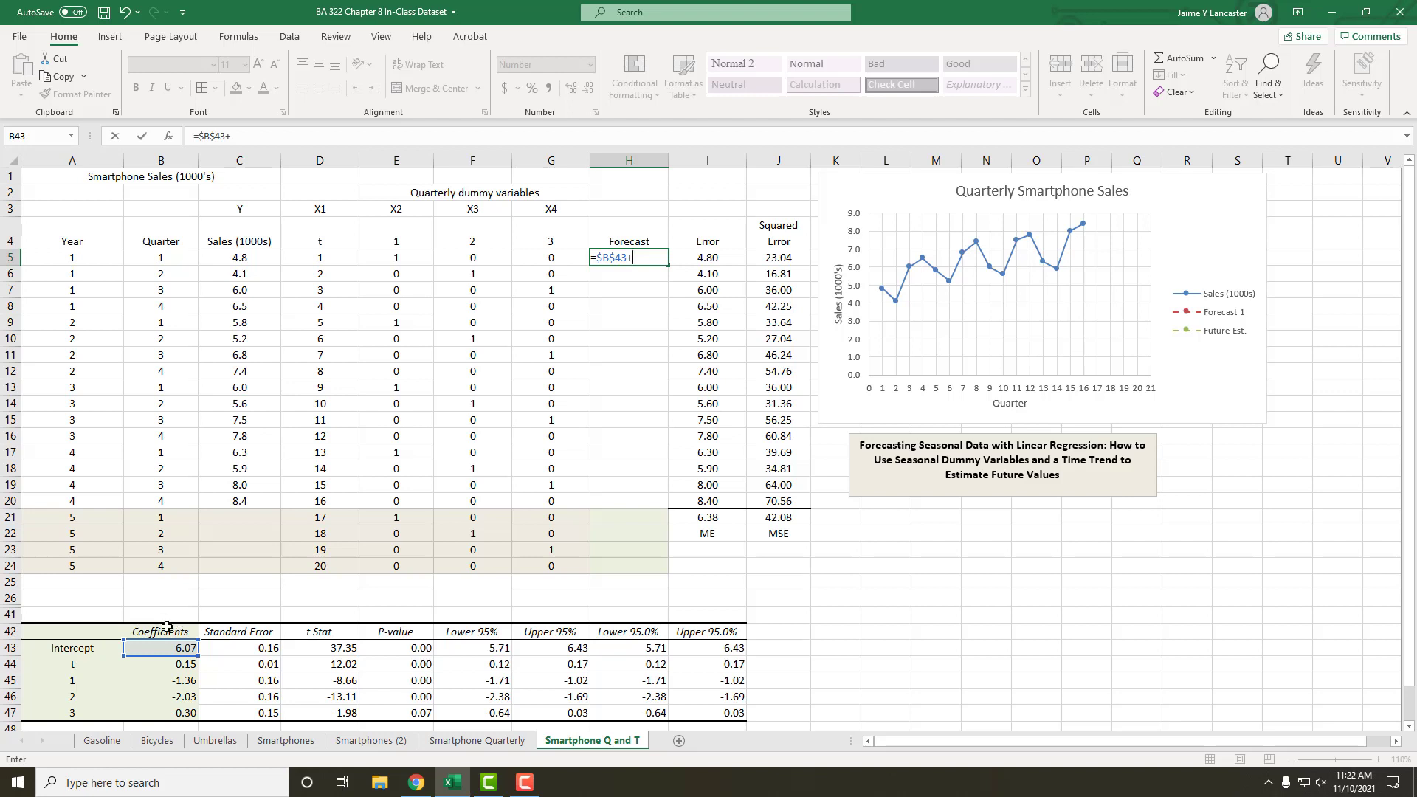
left_click(181, 662)
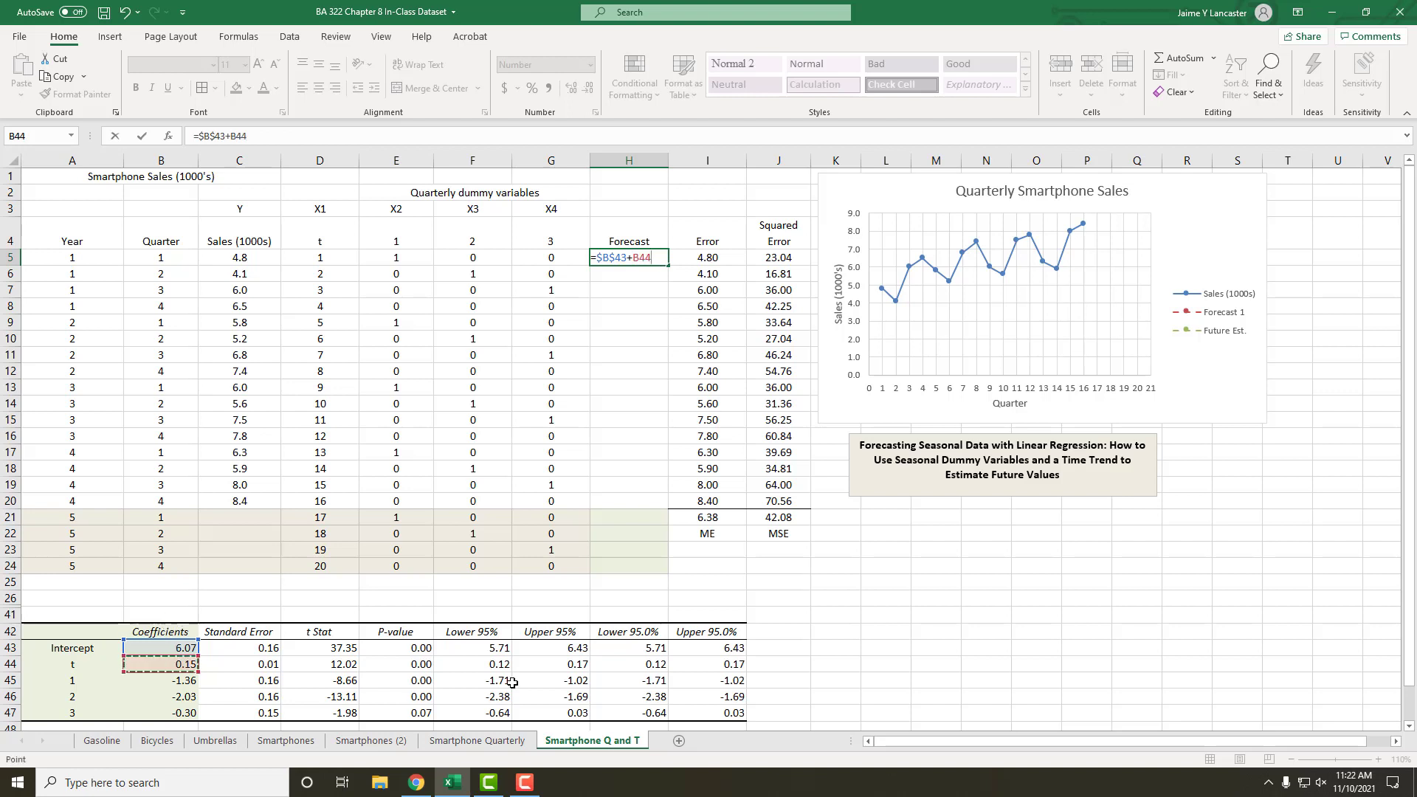
key("F4")
type("*")
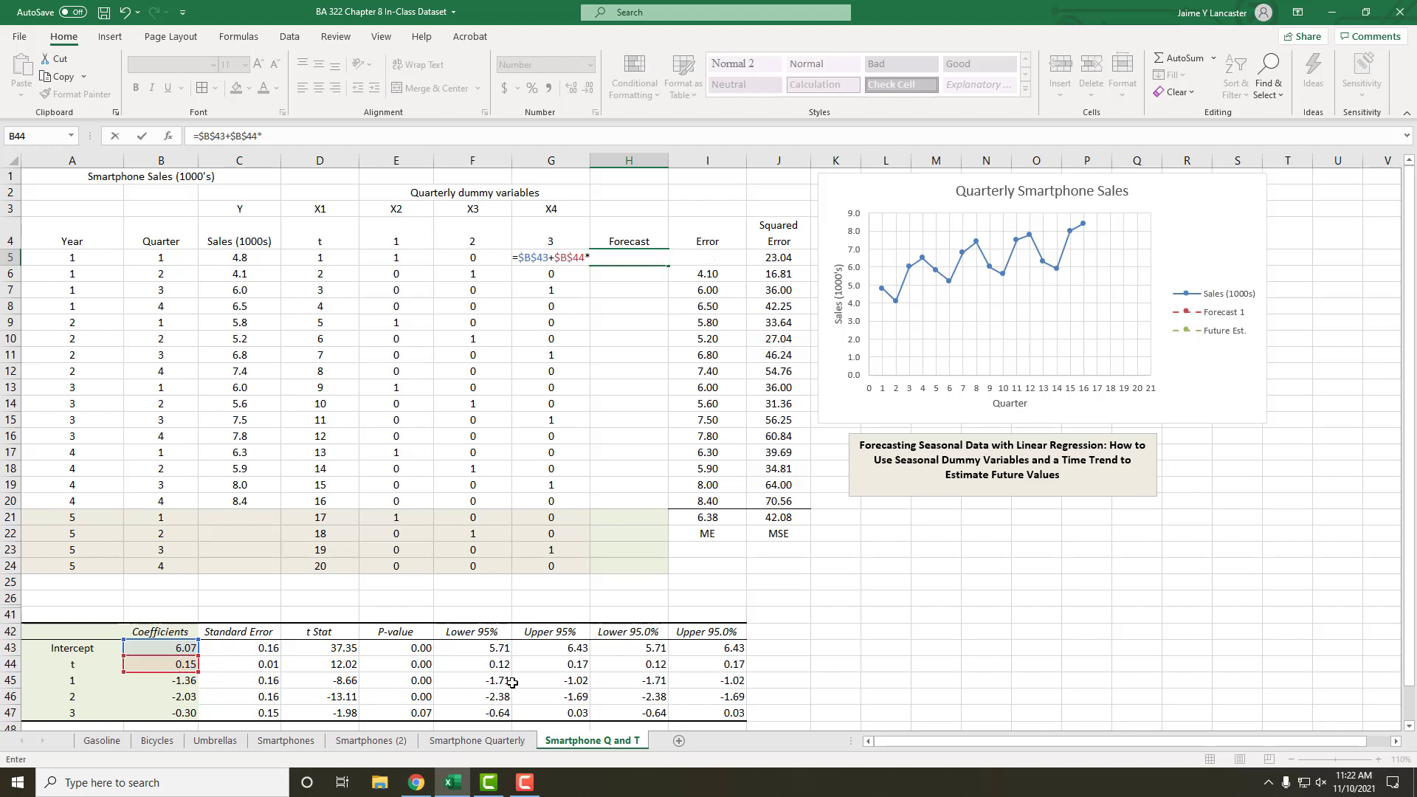
left_click(314, 259)
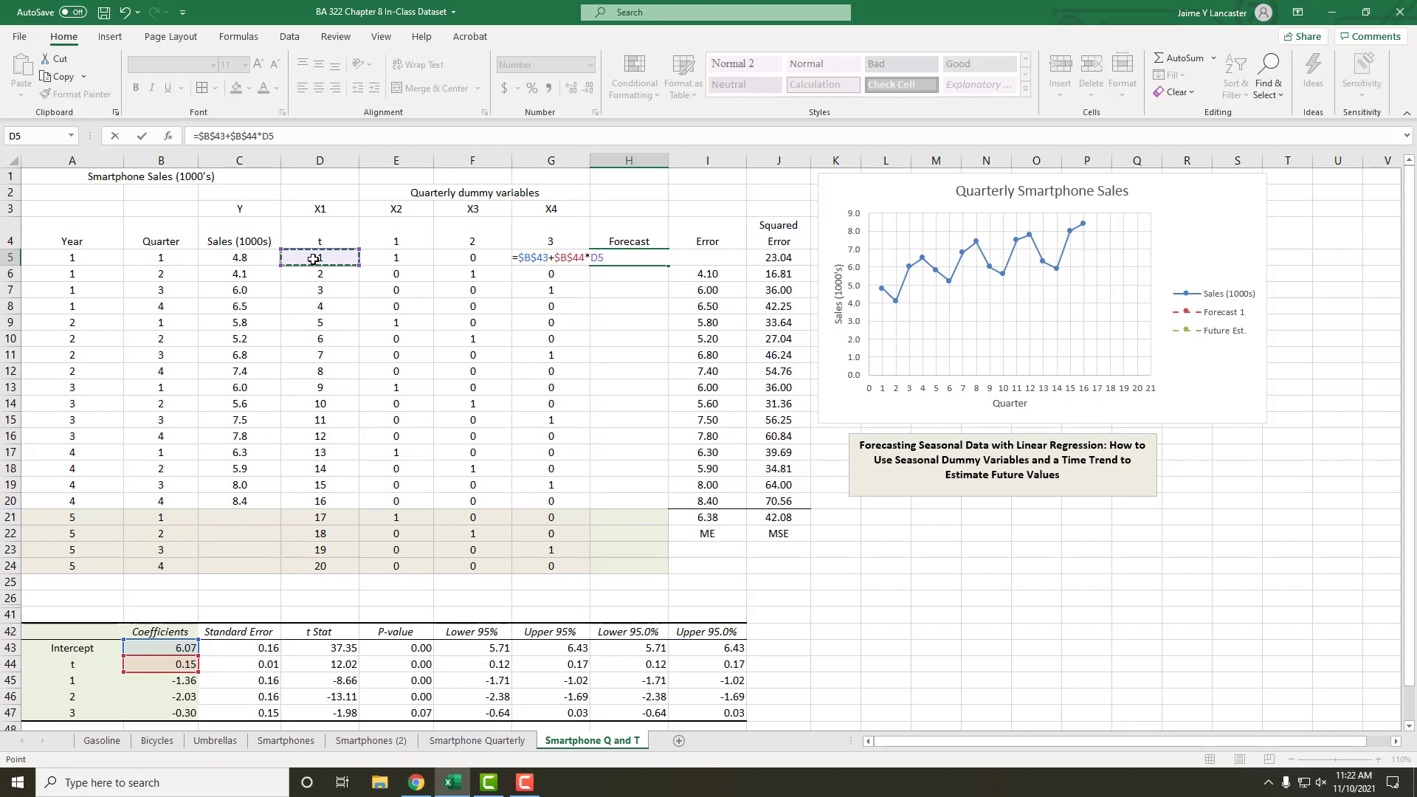
Step: Add the quarter 1 dummy term +$B$45*E5 to the H5 forecast formula, with an absolute reference for the coefficient
type("+")
left_click(159, 679)
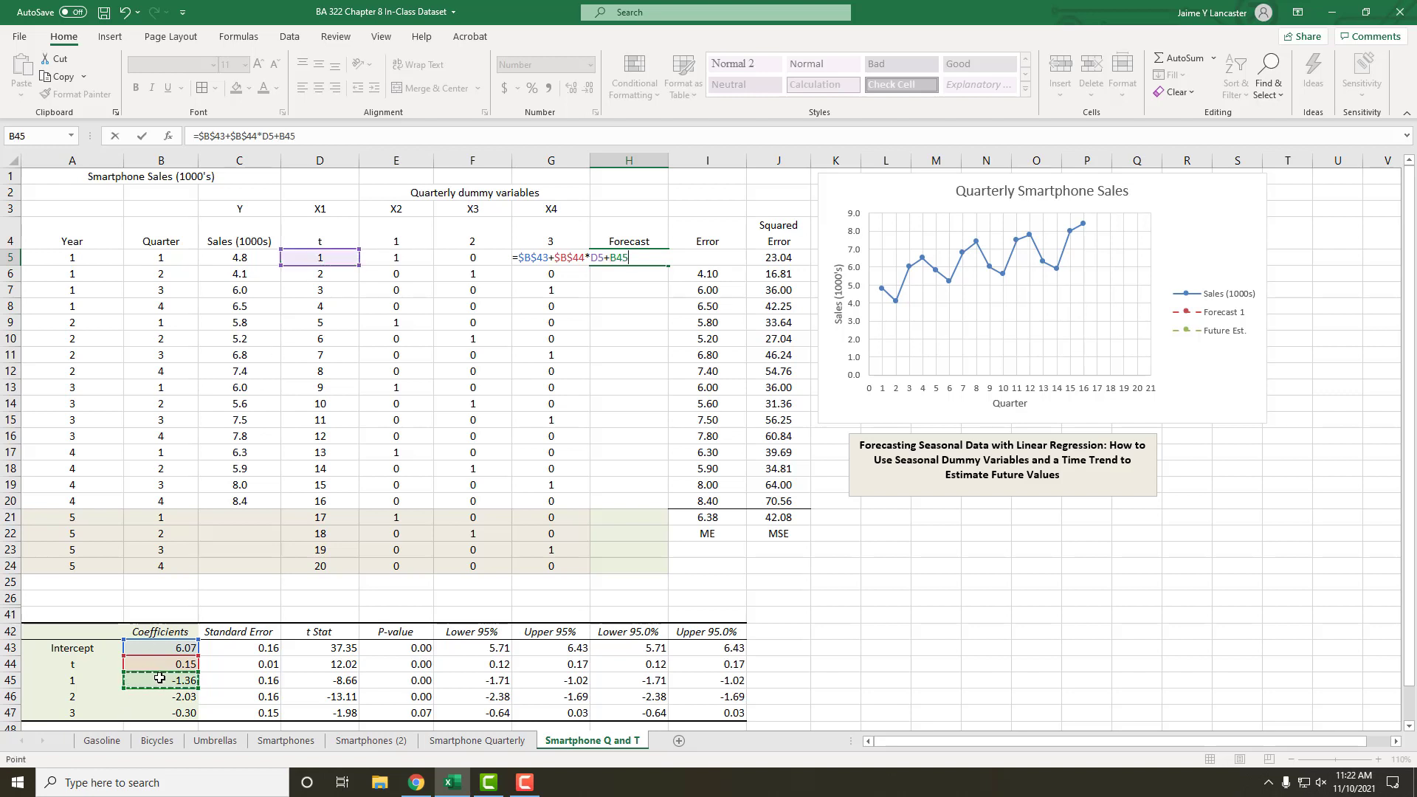
key("F4")
type("*")
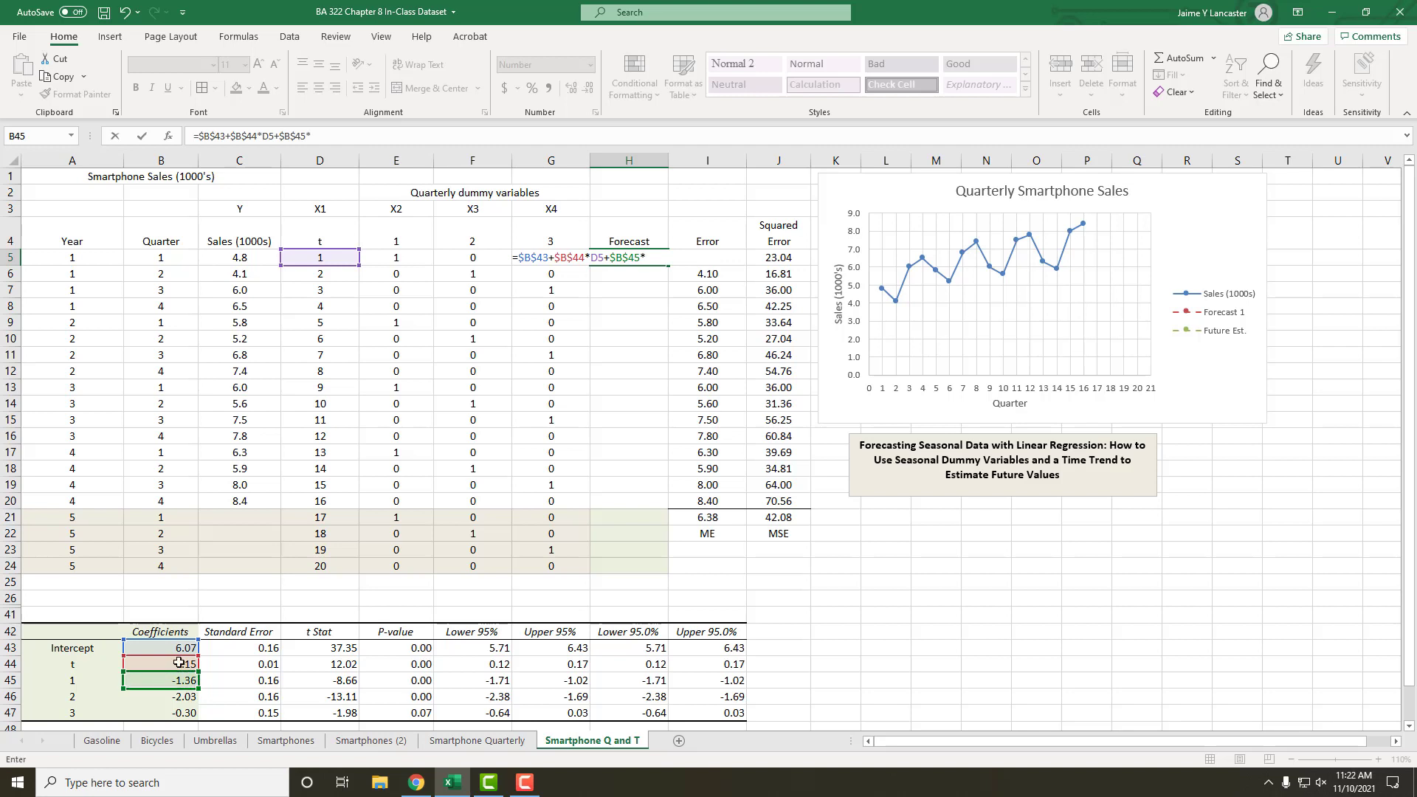
left_click(399, 254)
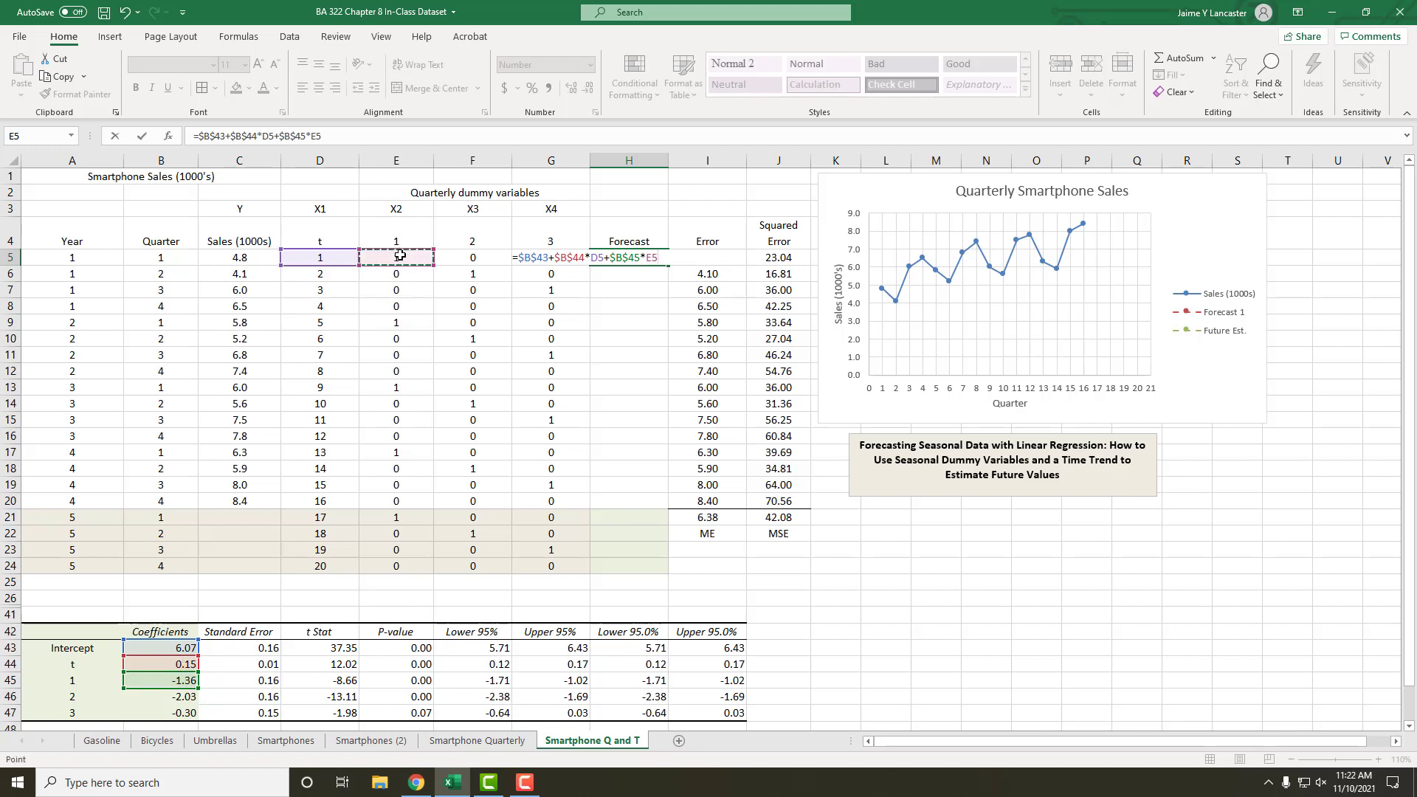
Step: Extend the H5 forecast formula with the quarter 2 dummy term +$B$46*F5, keeping the coefficient reference absolute
type("+")
left_click(158, 698)
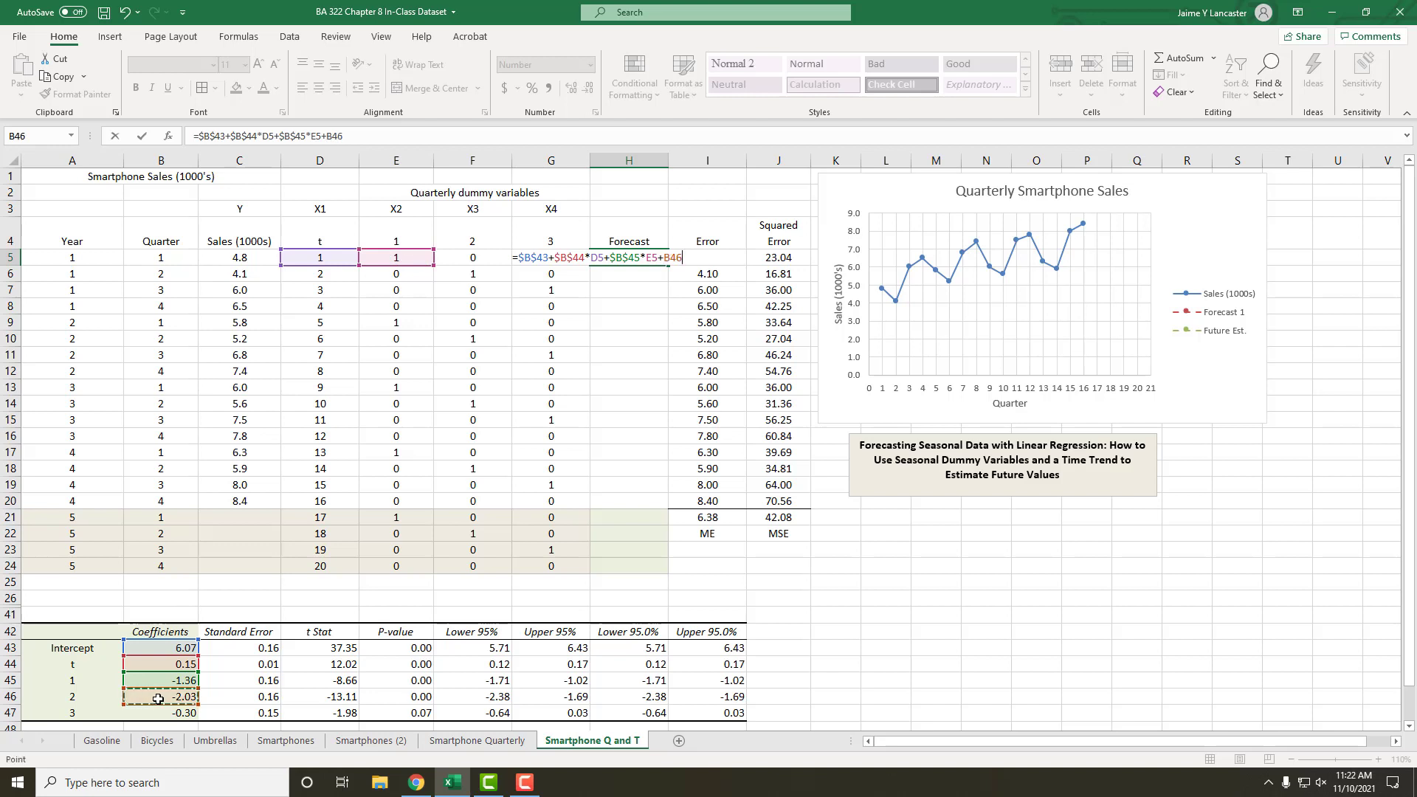
key("F4")
type("*")
left_click(475, 257)
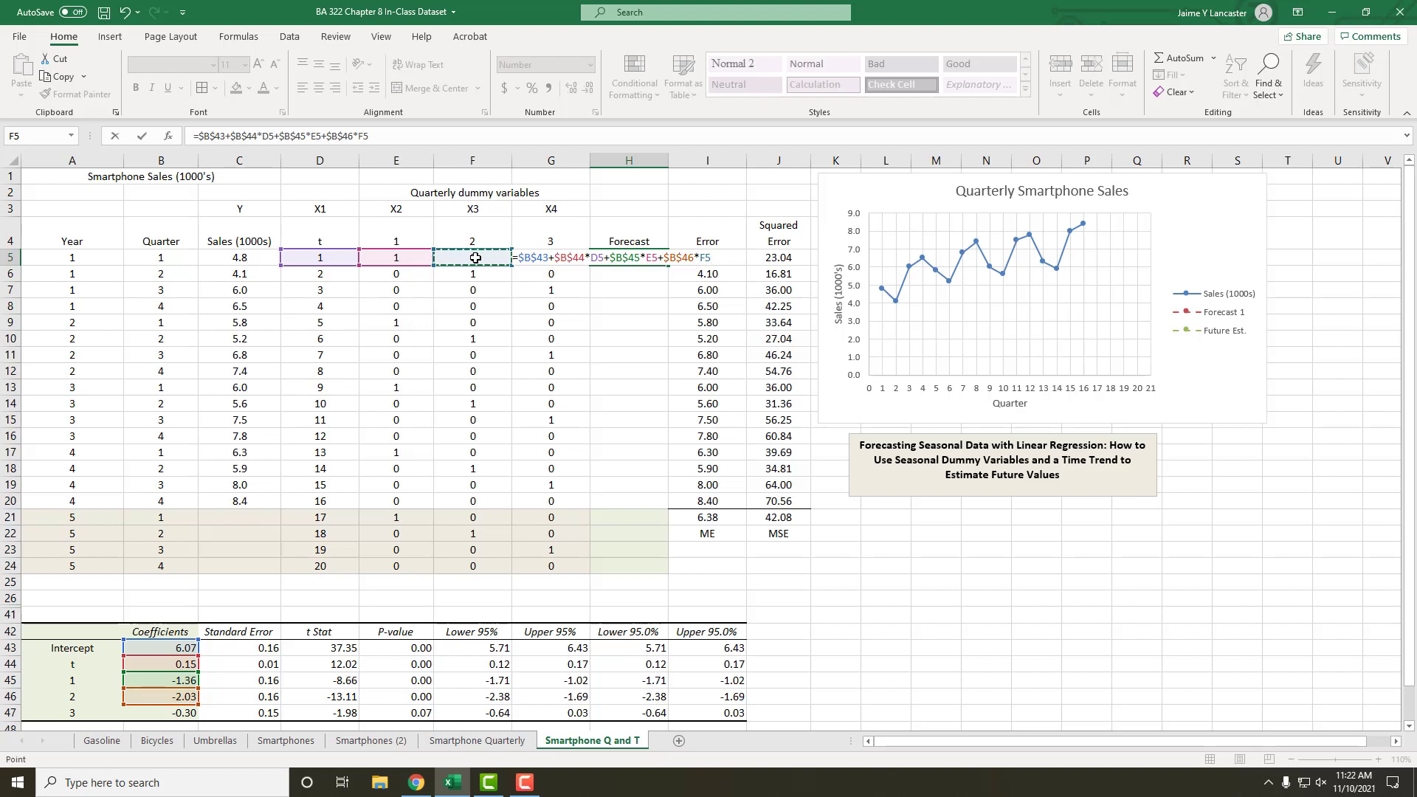
Step: Complete the H5 forecast formula with the quarter 3 dummy term +$B$47*G5, using an absolute coefficient reference, and enter it
type("+")
left_click(174, 713)
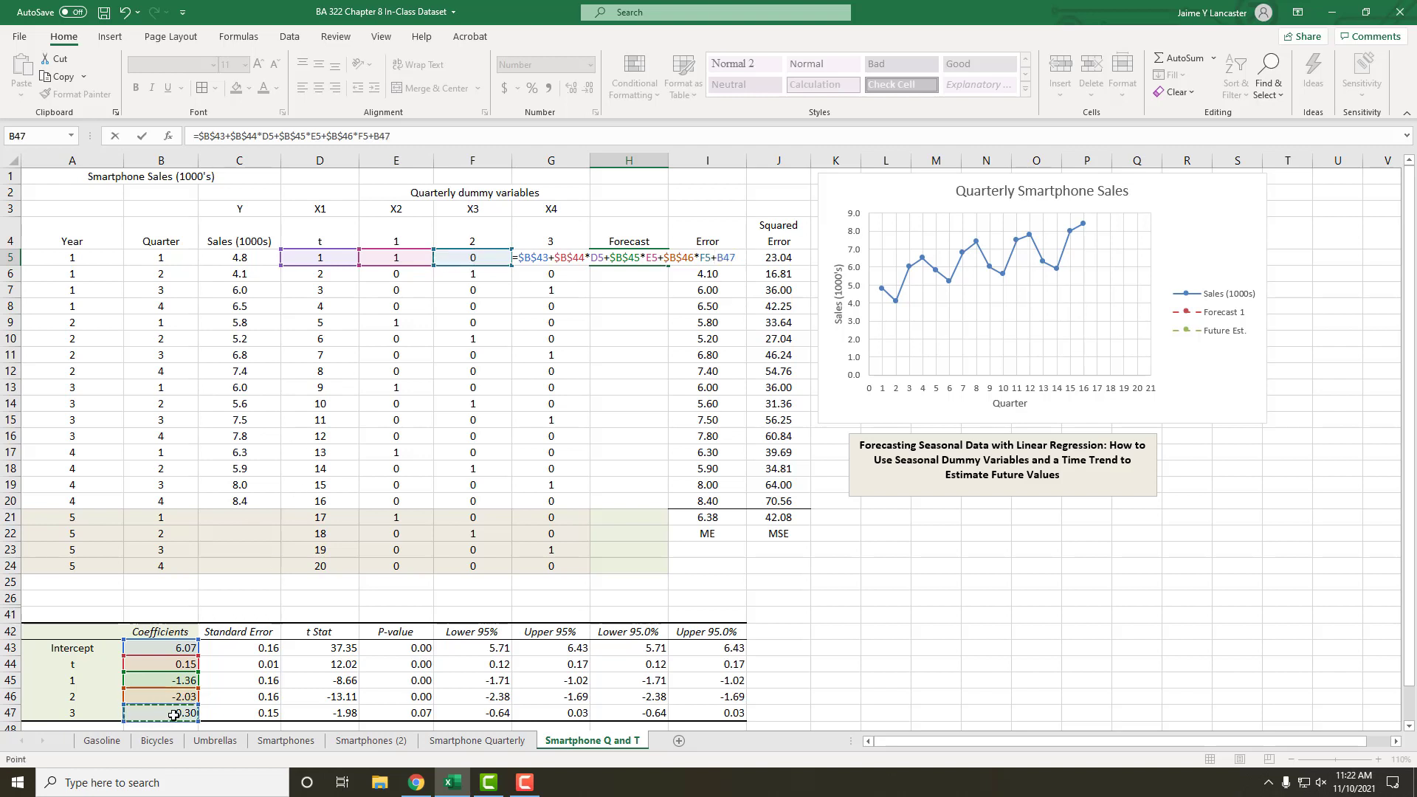
key("F4")
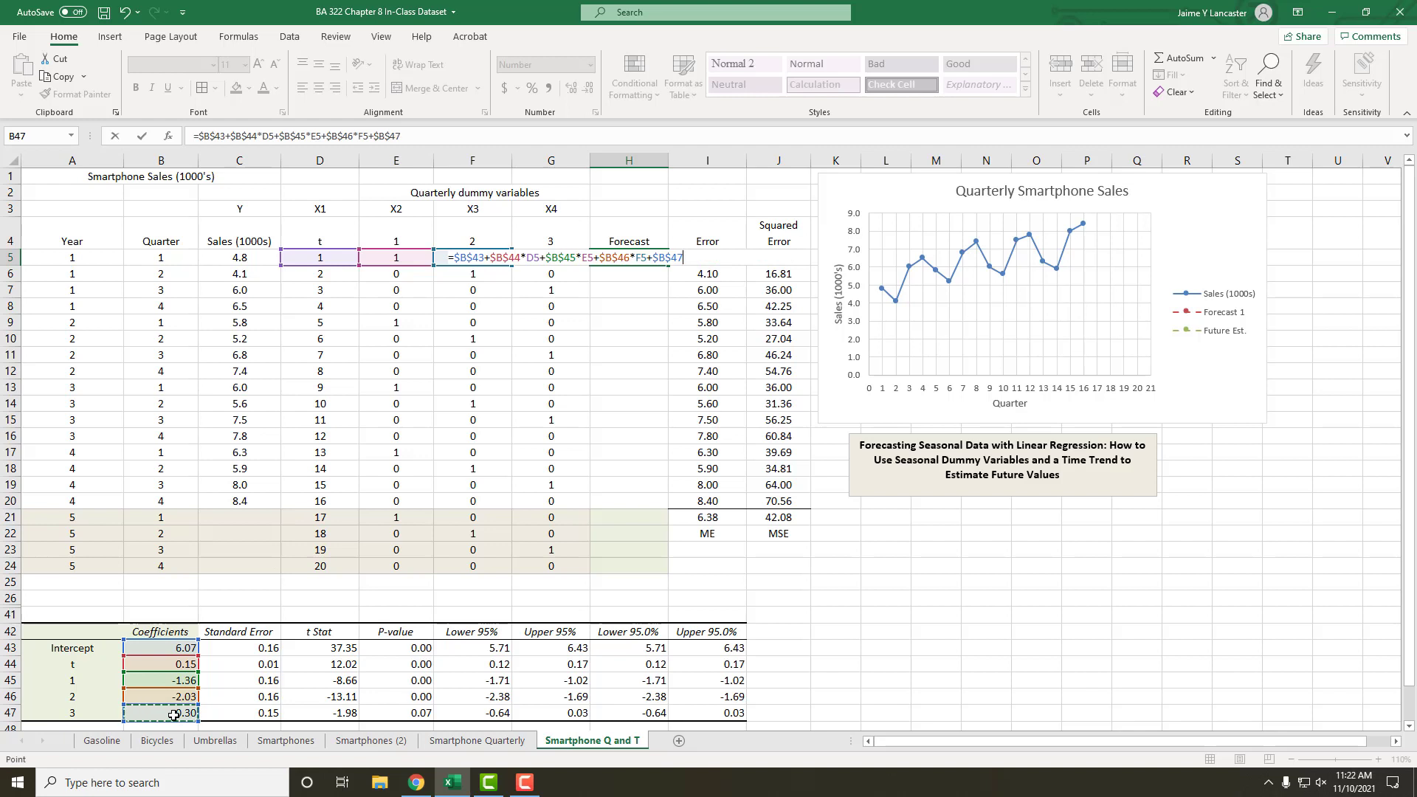
type("*G5")
key("Return")
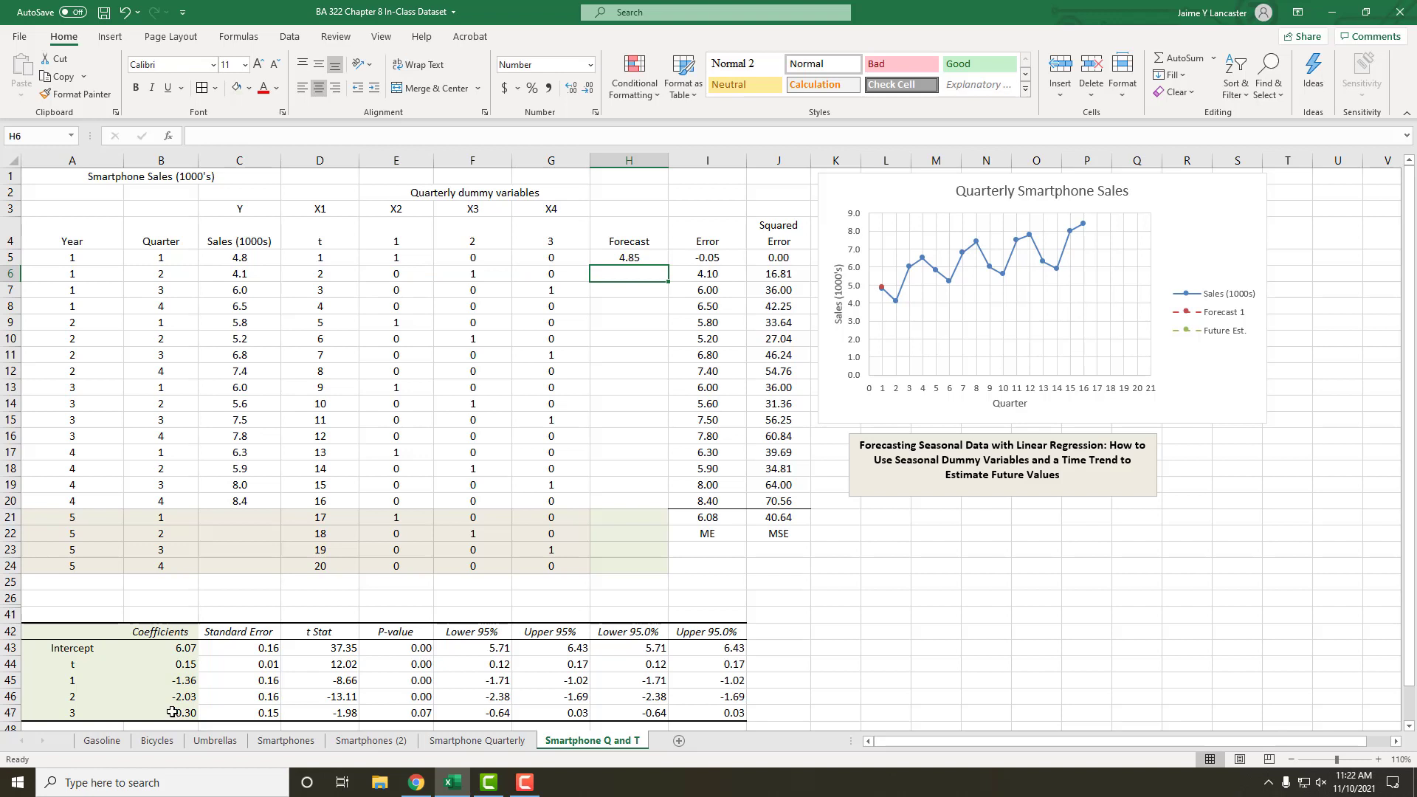
Step: Check the first forecast against the actual sales and error in row 5, and copy the H5 formula down through H24
left_click(631, 256)
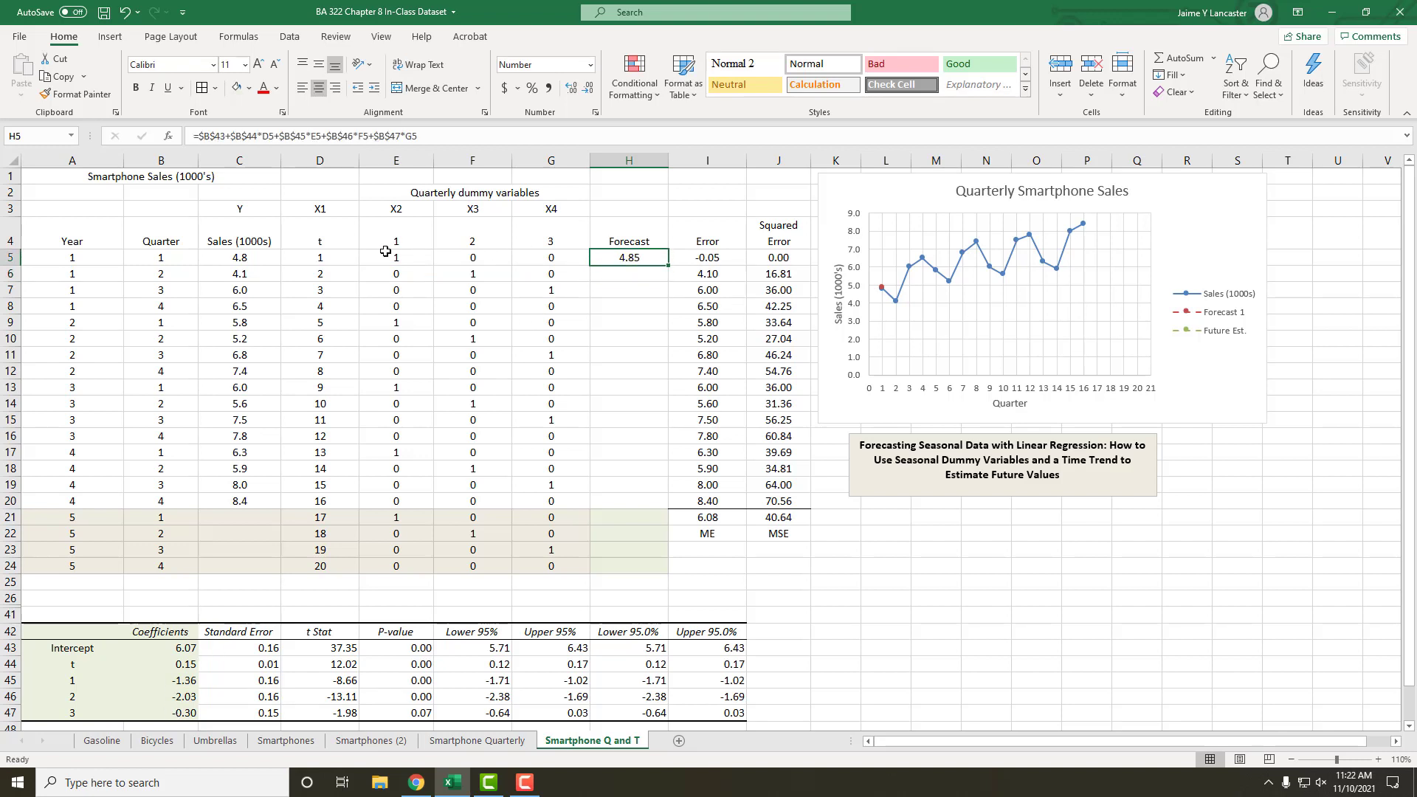
left_click(244, 260)
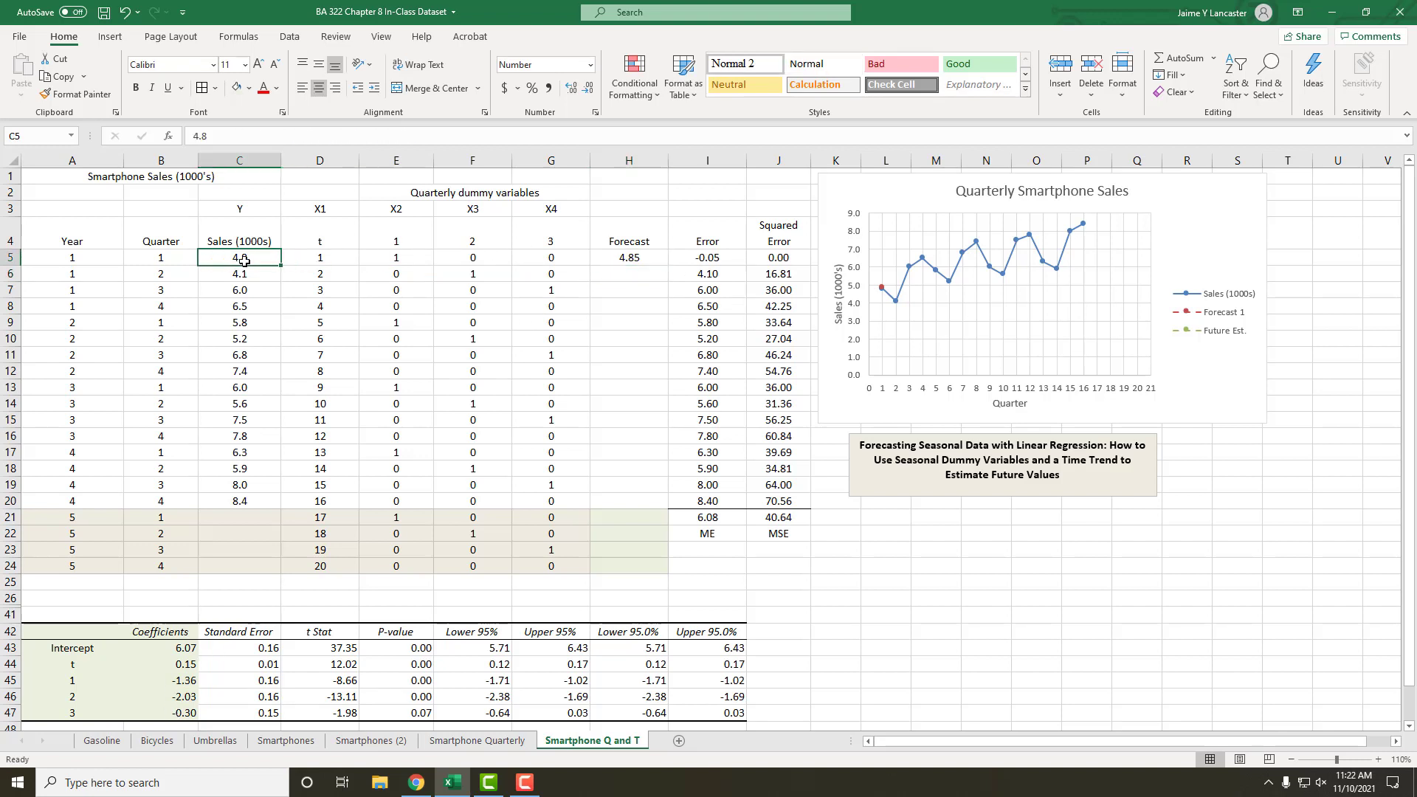
left_click(606, 255)
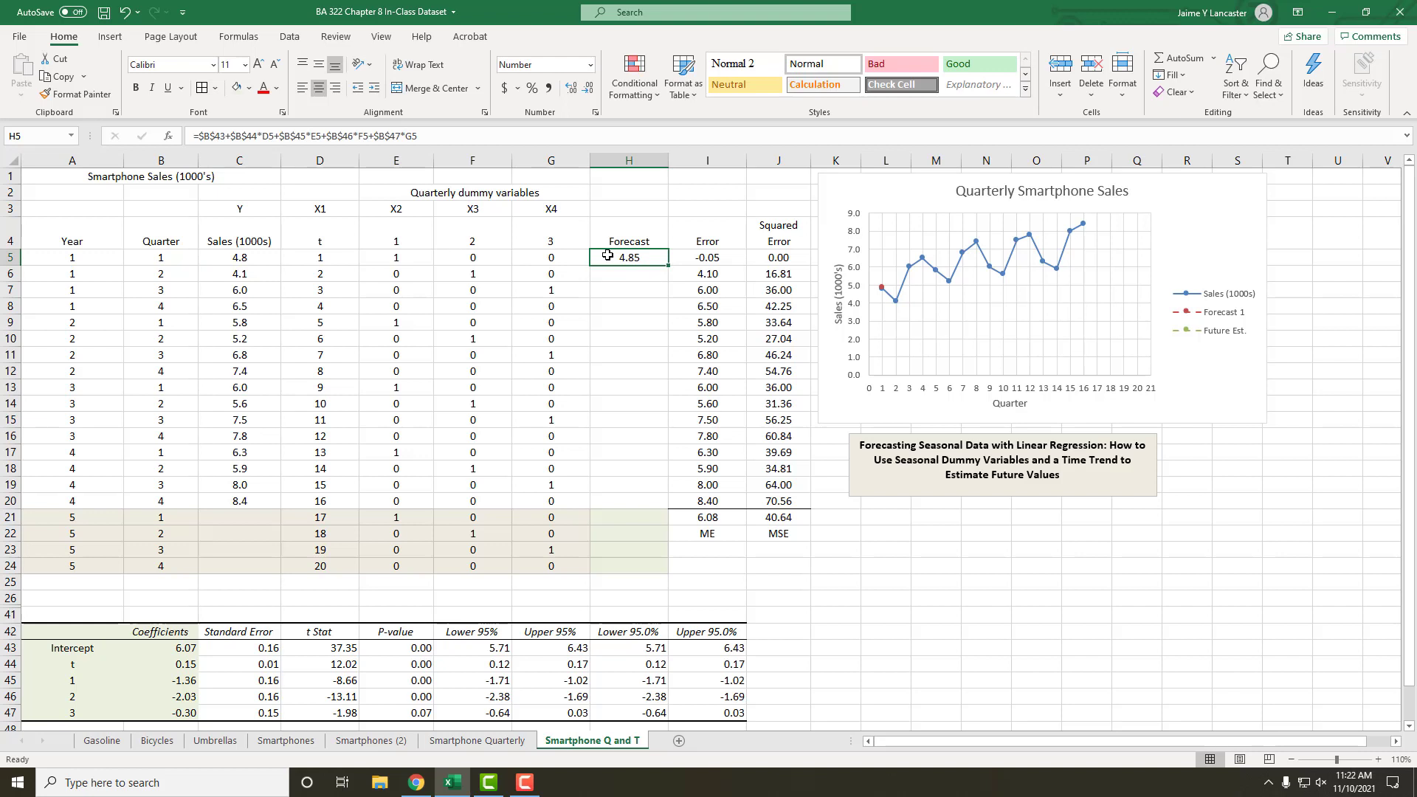
left_click(694, 258)
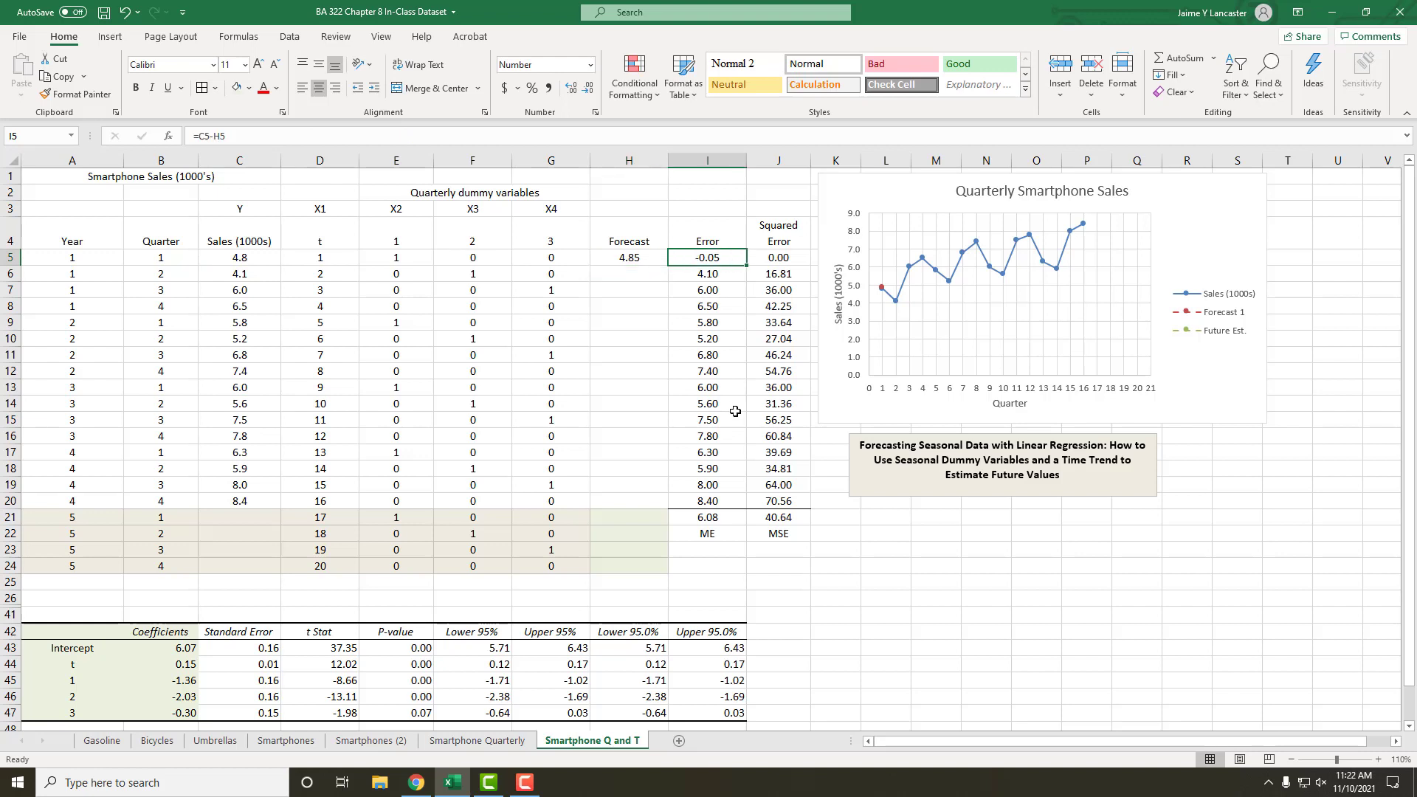
left_click(624, 257)
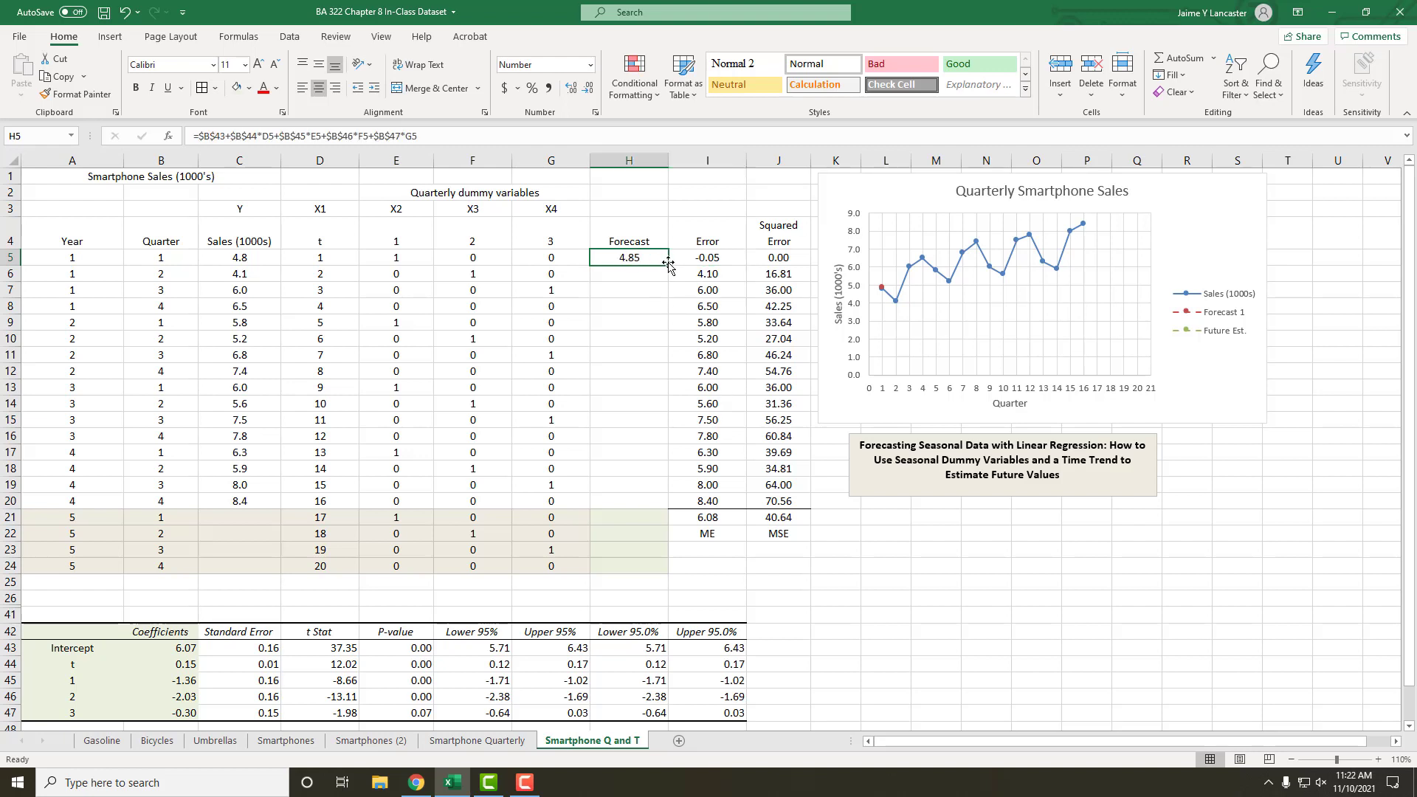
double_click(668, 264)
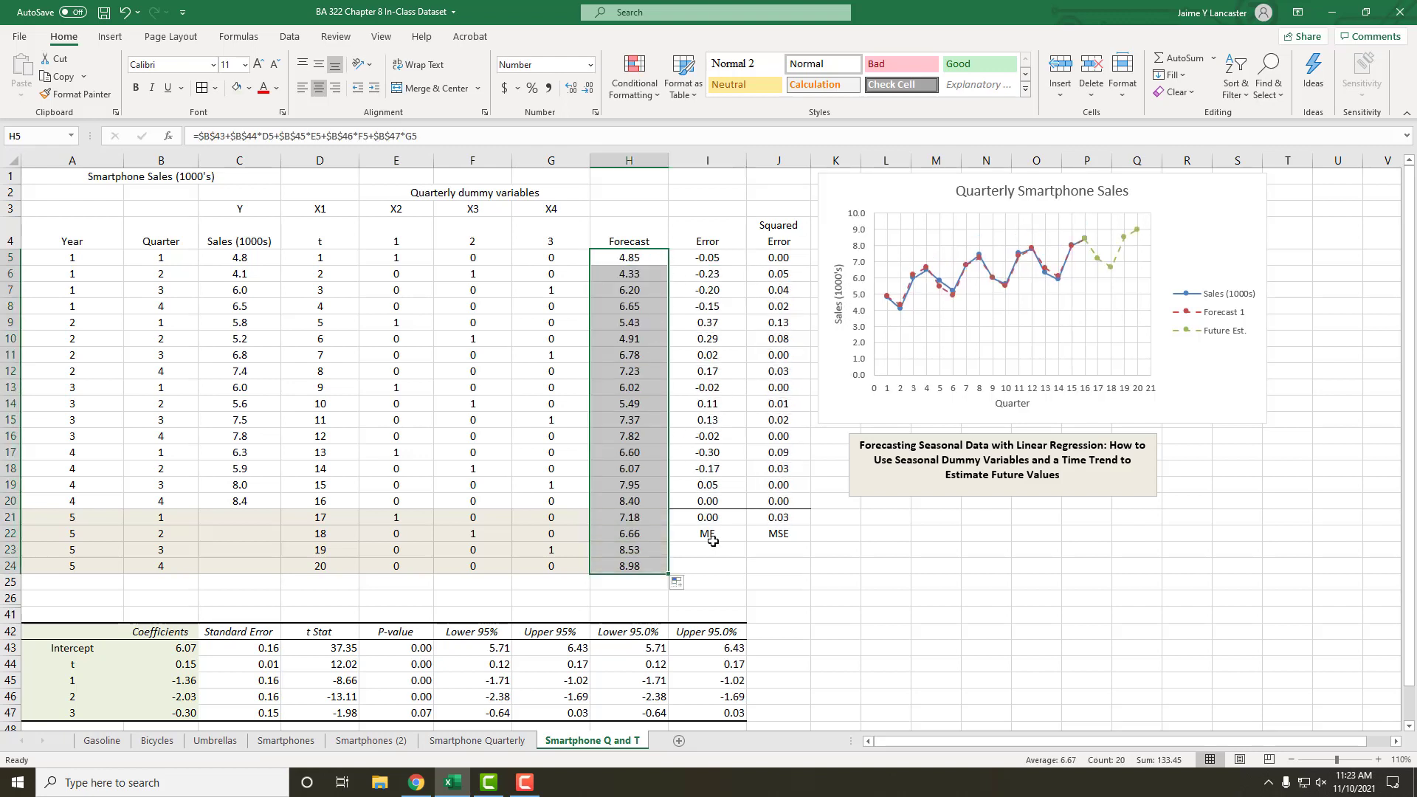
Step: Shade the year 5 forecasts in H21:H24 with the light green fill color
left_click_drag(635, 516, 633, 565)
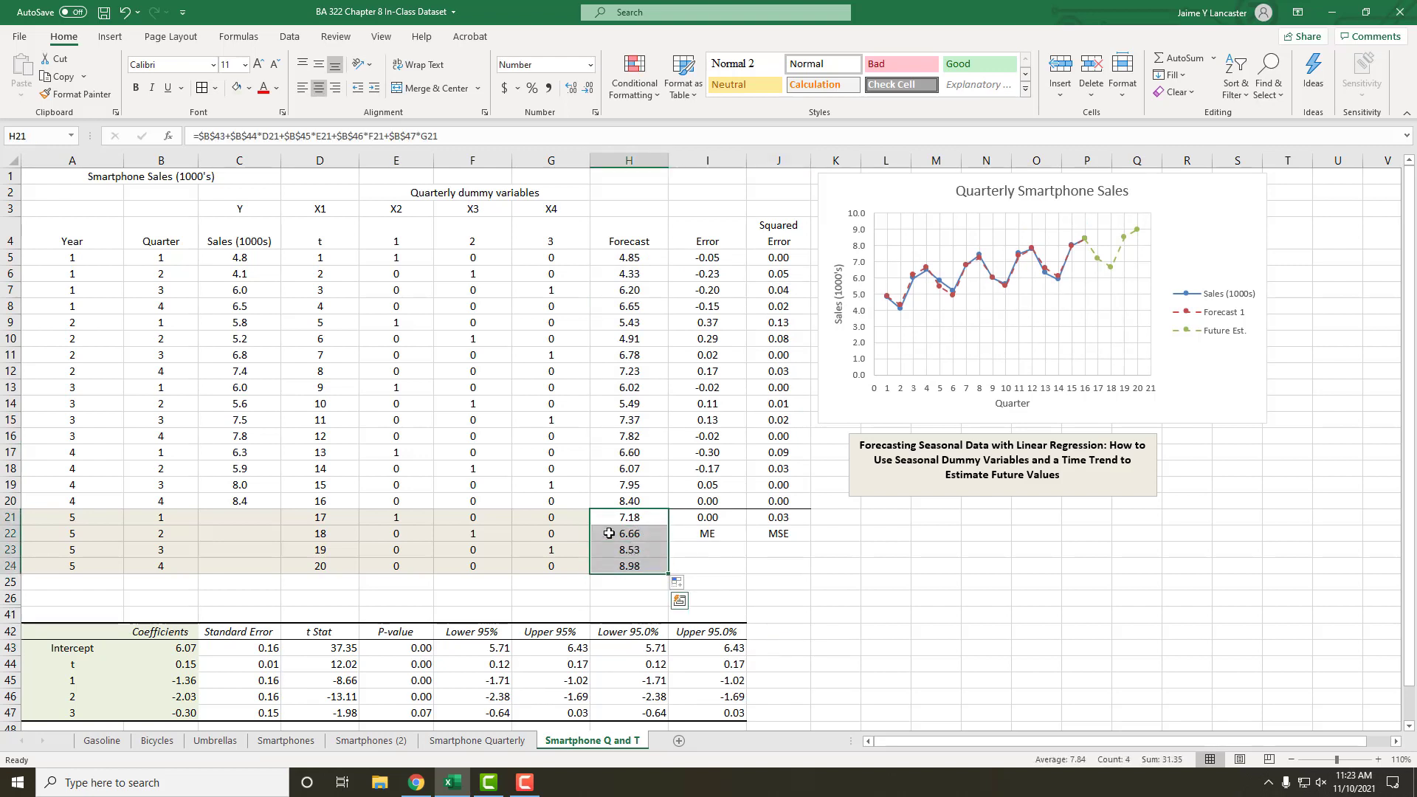
left_click(239, 90)
left_click(786, 559)
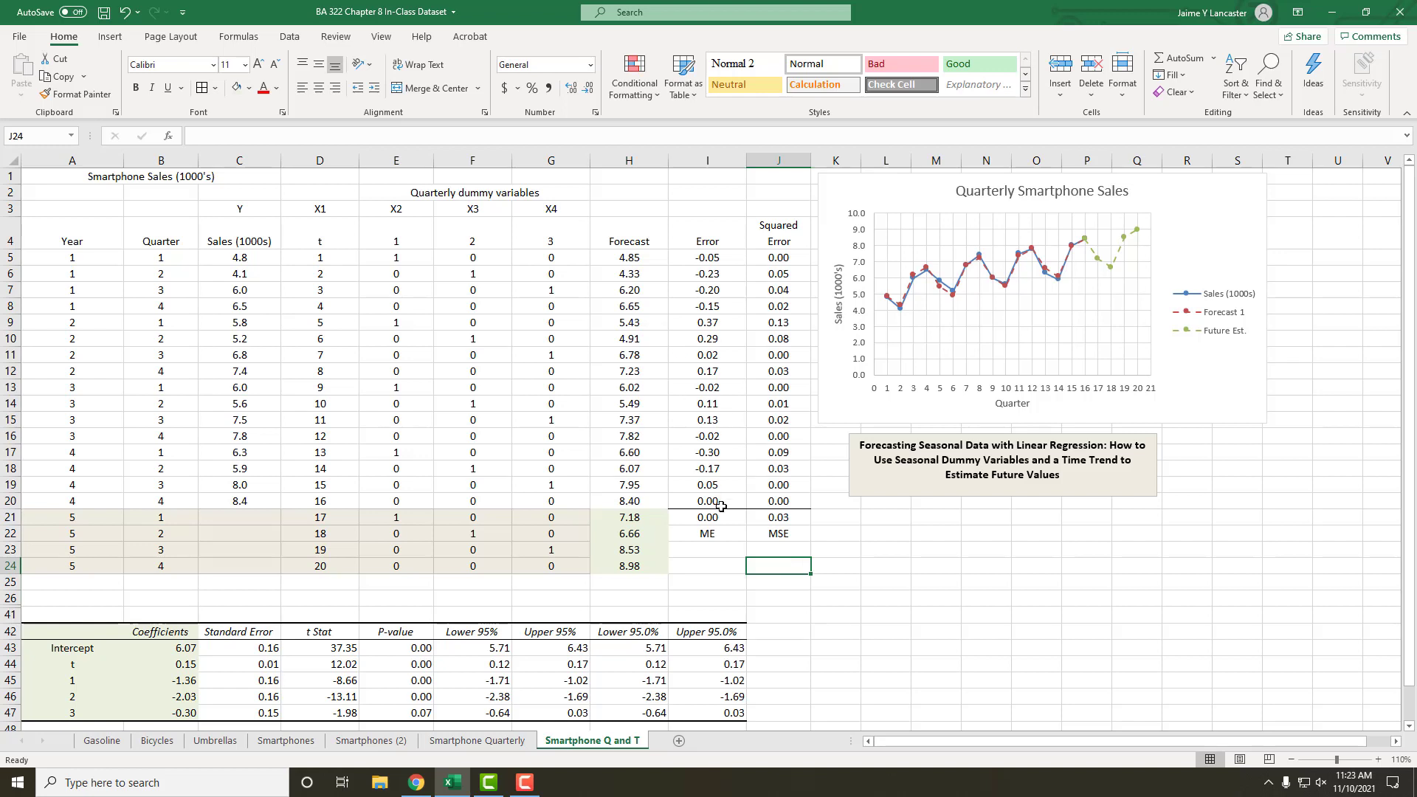
Step: Examine the forecasts in H5:H20, their mean error and mean squared error, and the forecast line's fit in the chart
left_click_drag(620, 262, 623, 500)
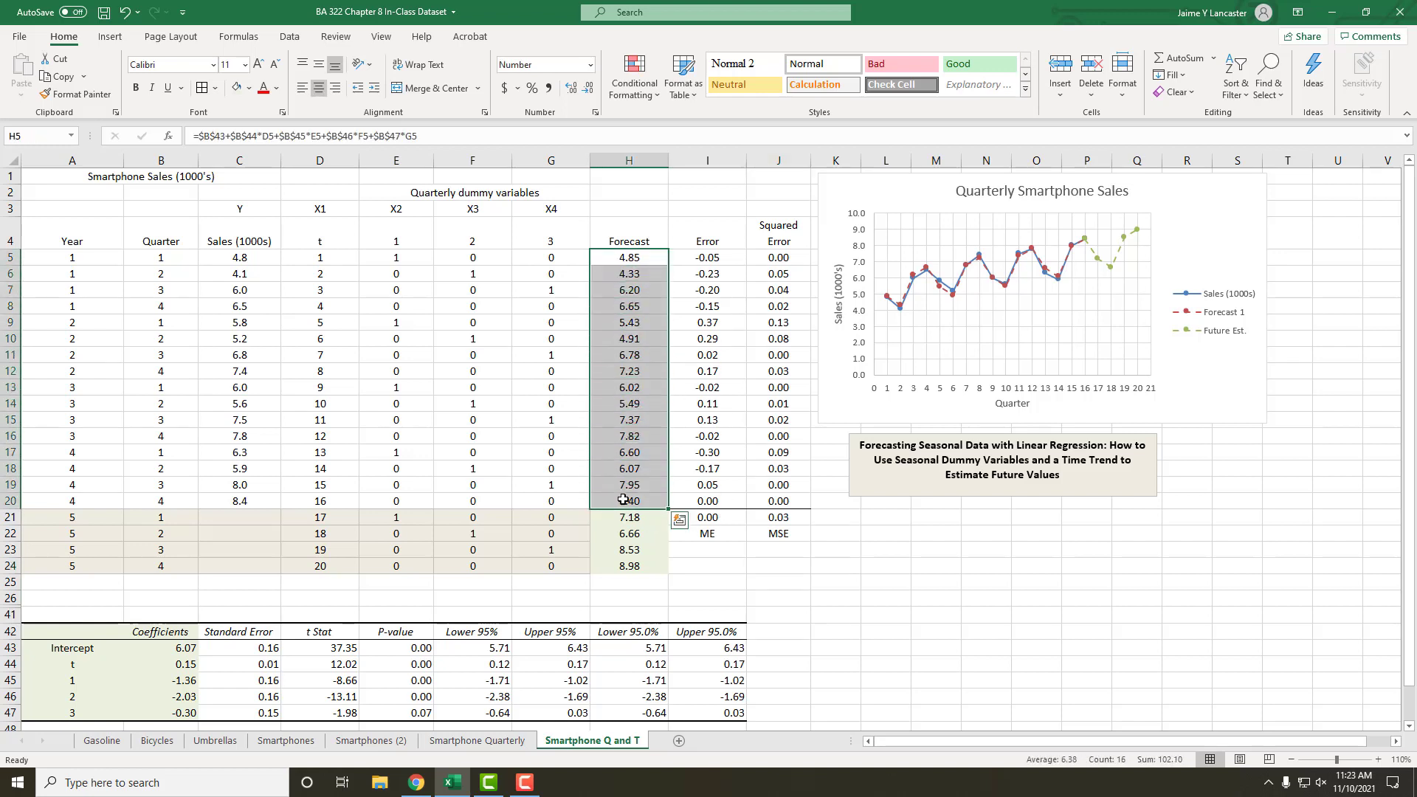
key("Right")
key("Right")
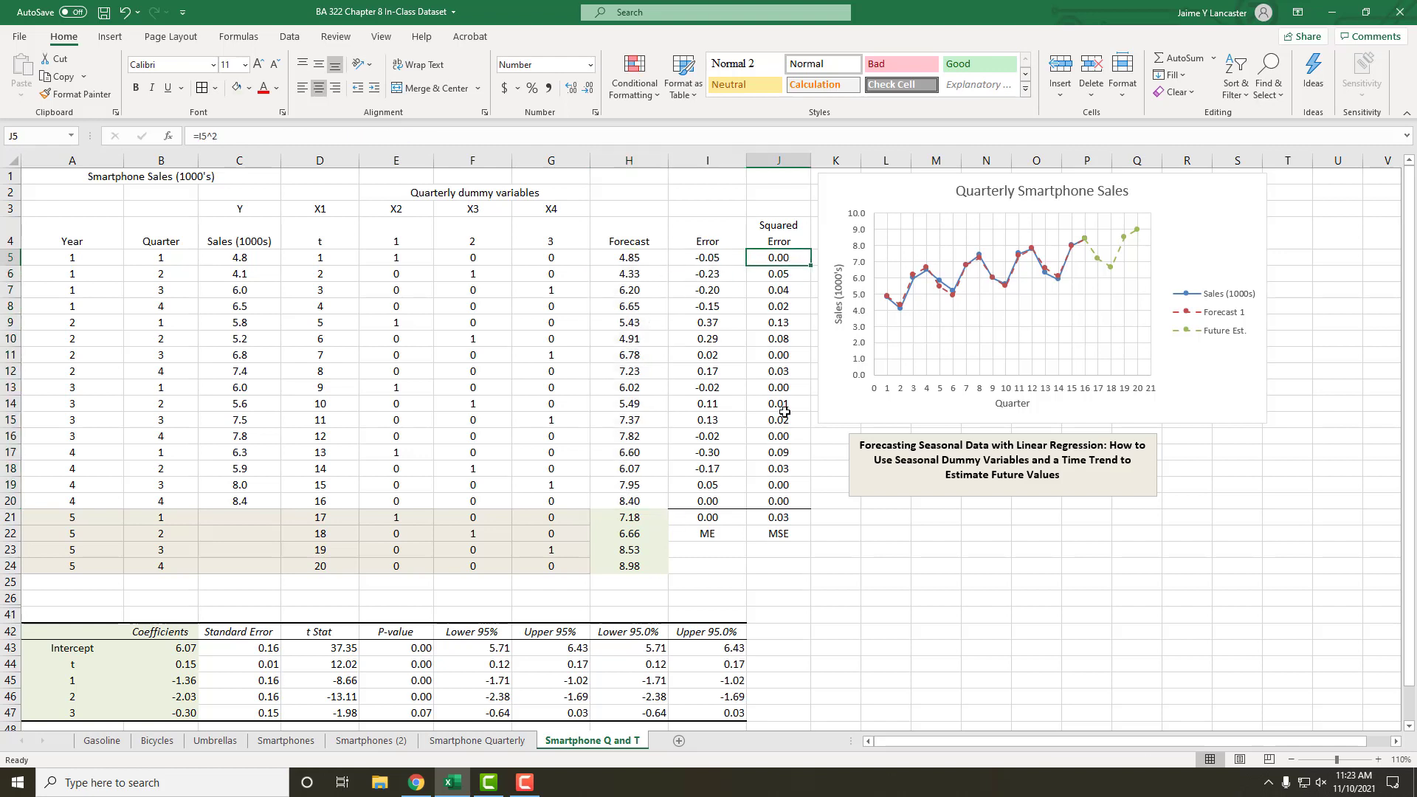
left_click(832, 576)
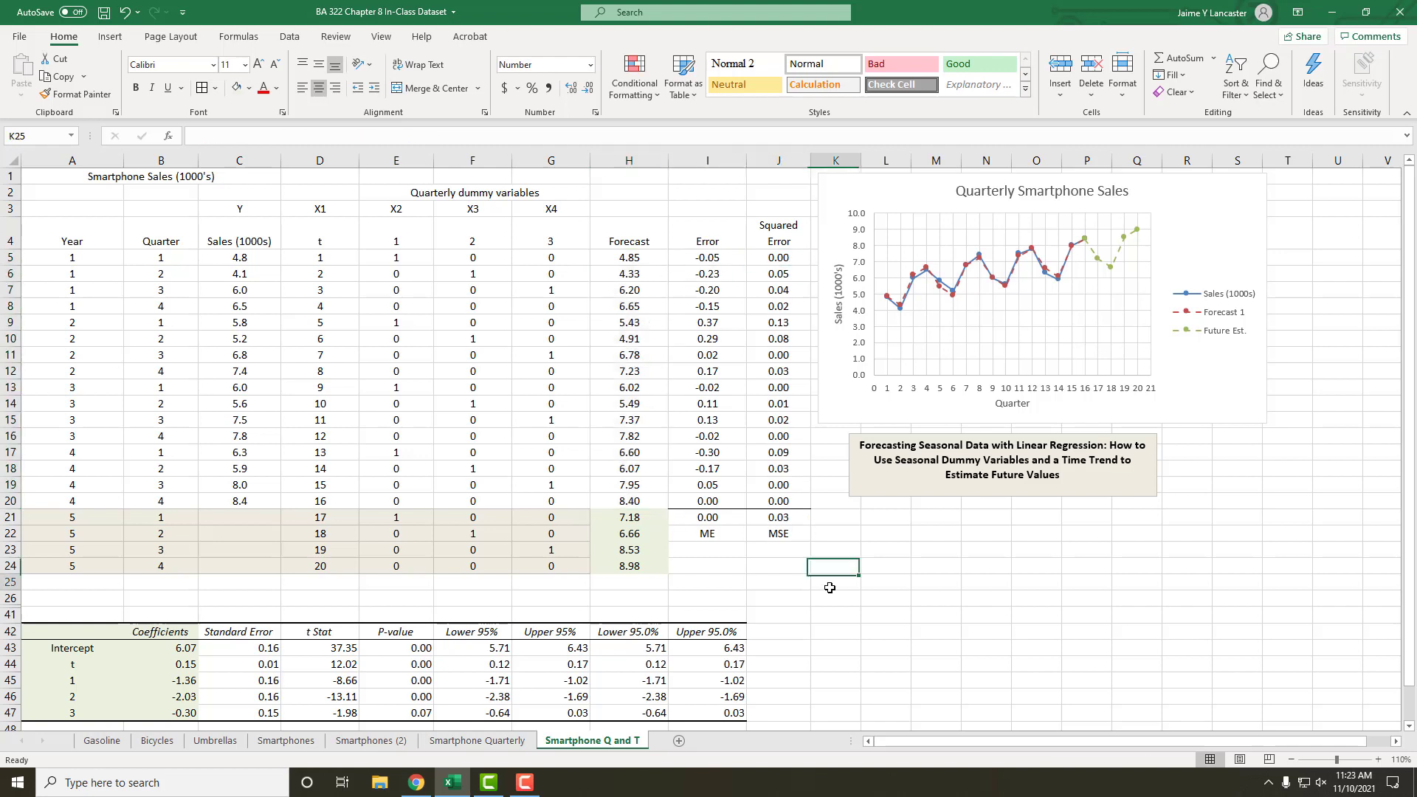
left_click(686, 518)
left_click(770, 517)
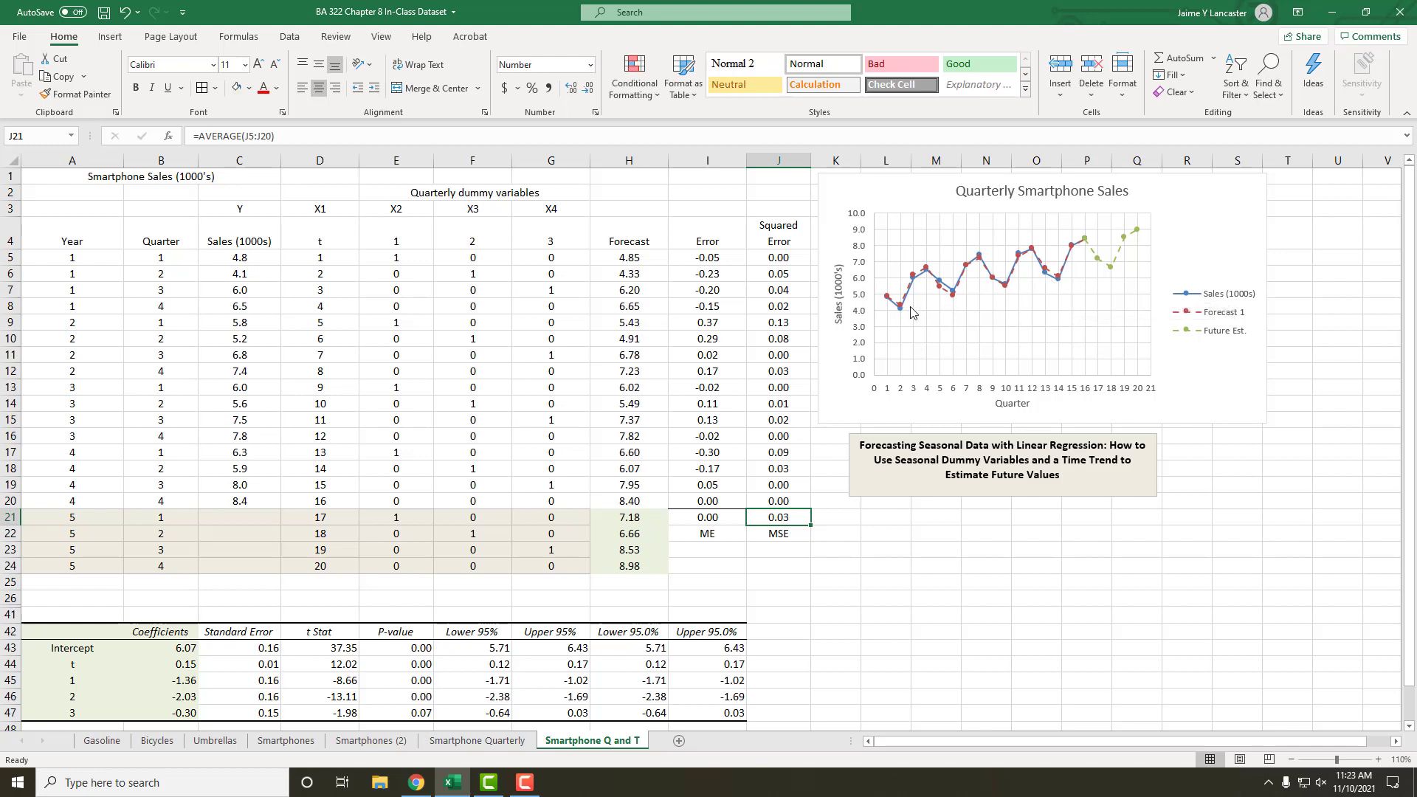
mouse_move(902, 307)
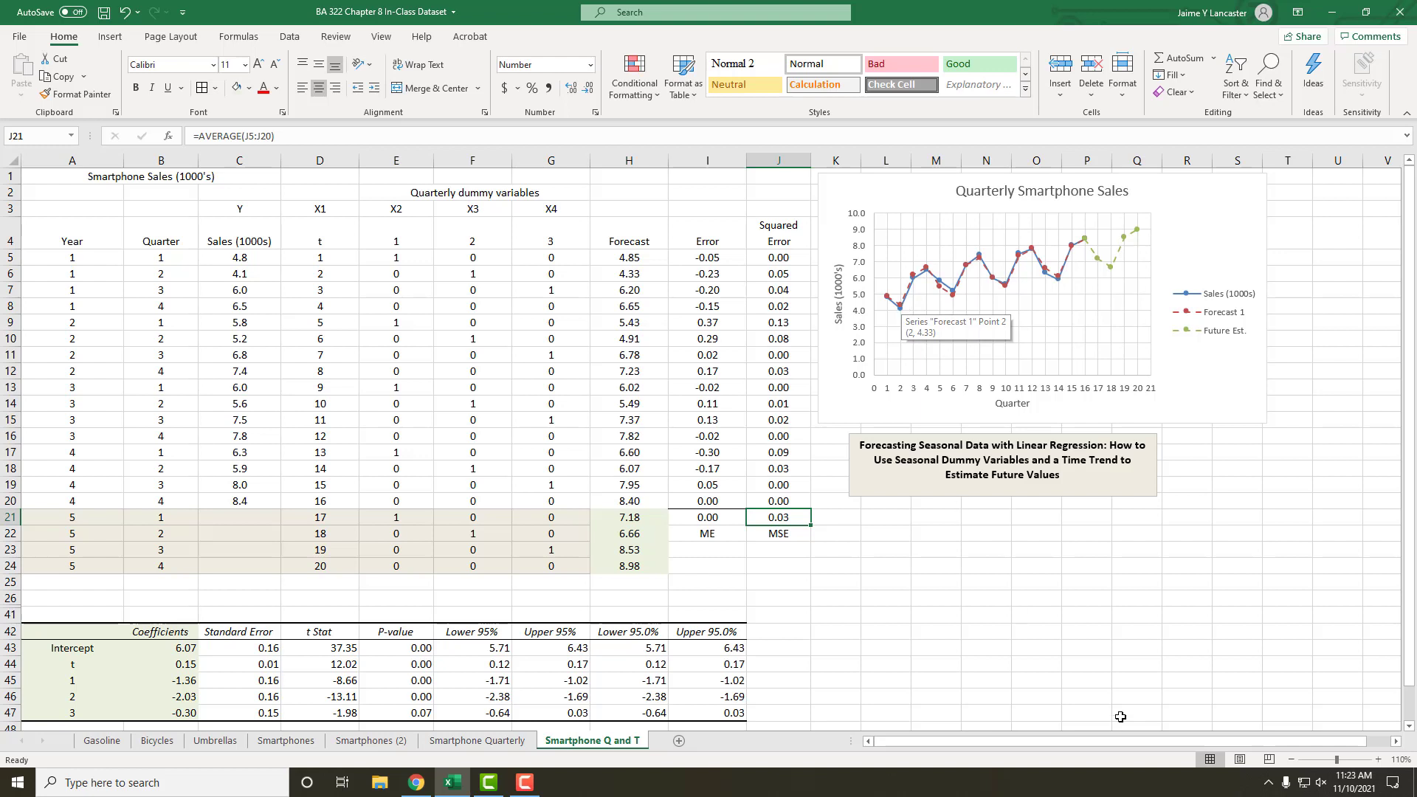
left_click(1121, 645)
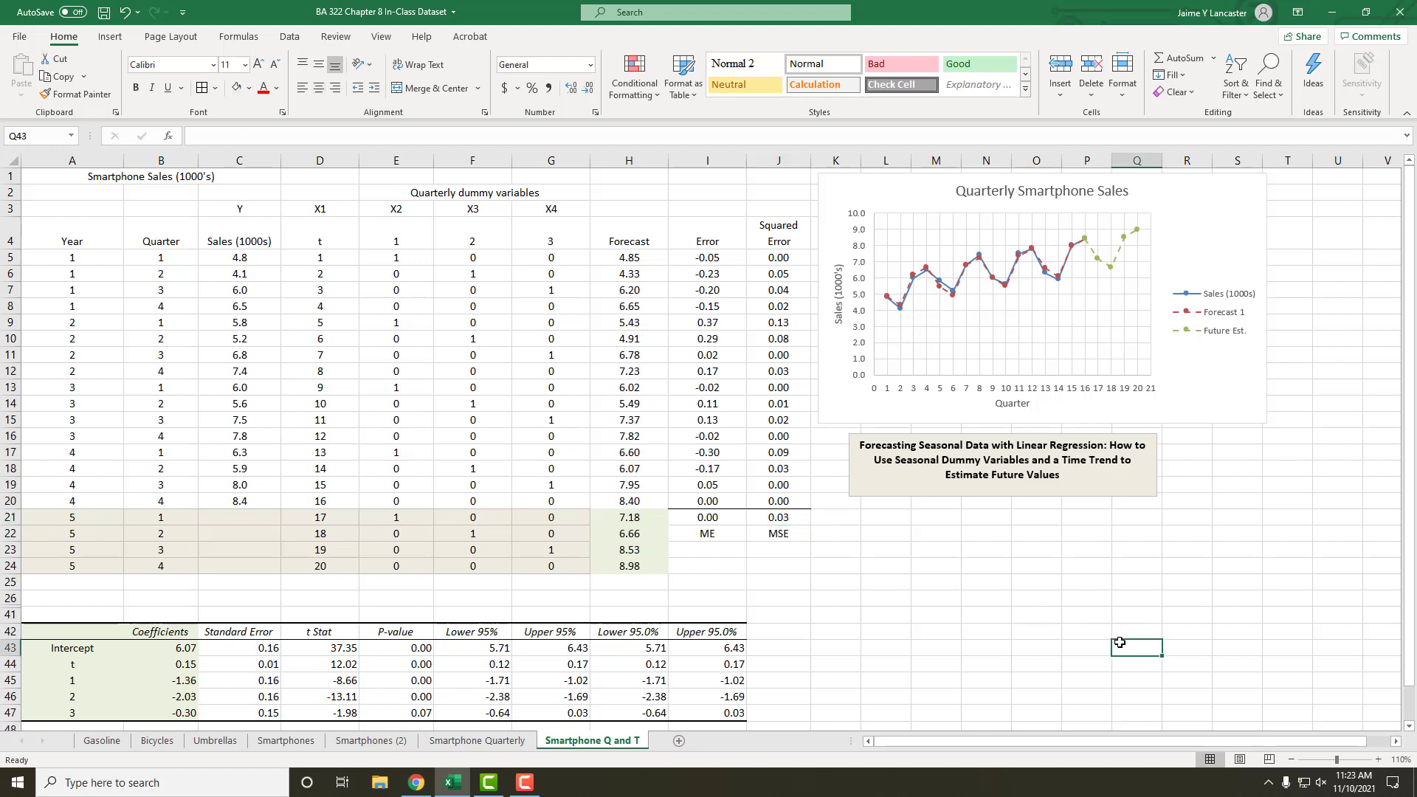
Step: Review the coefficients of the time trend and the three quarterly dummy variables in B44:B47
left_click(189, 669)
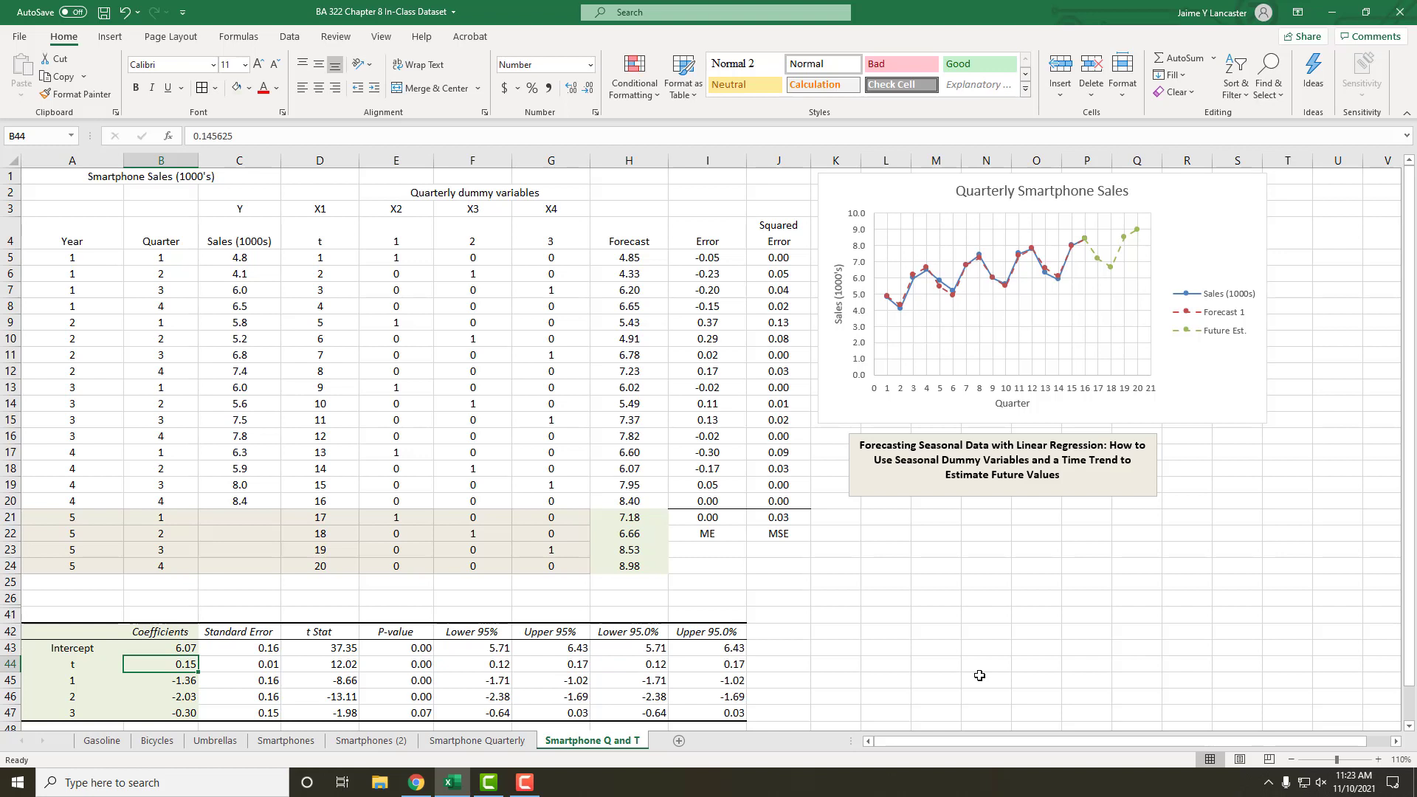
left_click(147, 685)
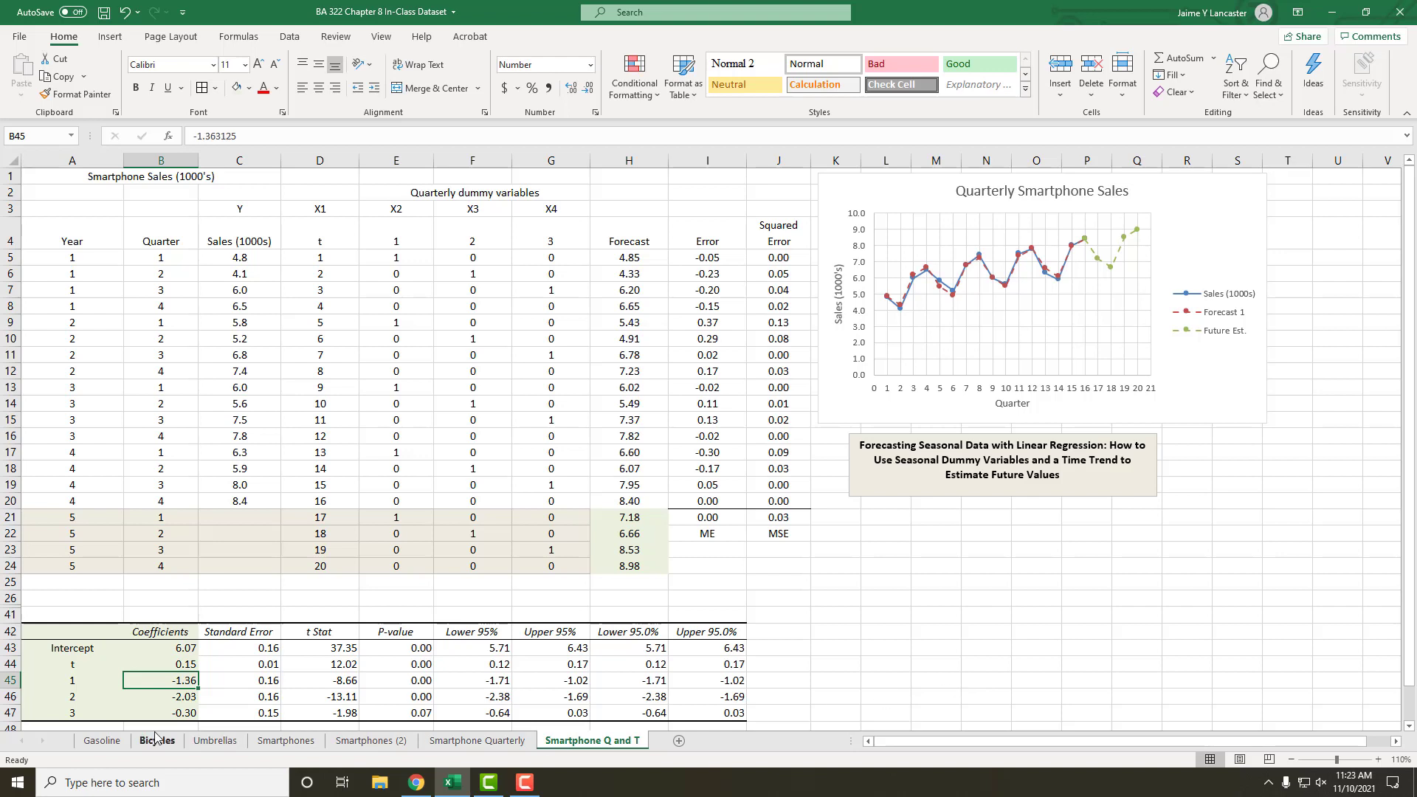
left_click(163, 698)
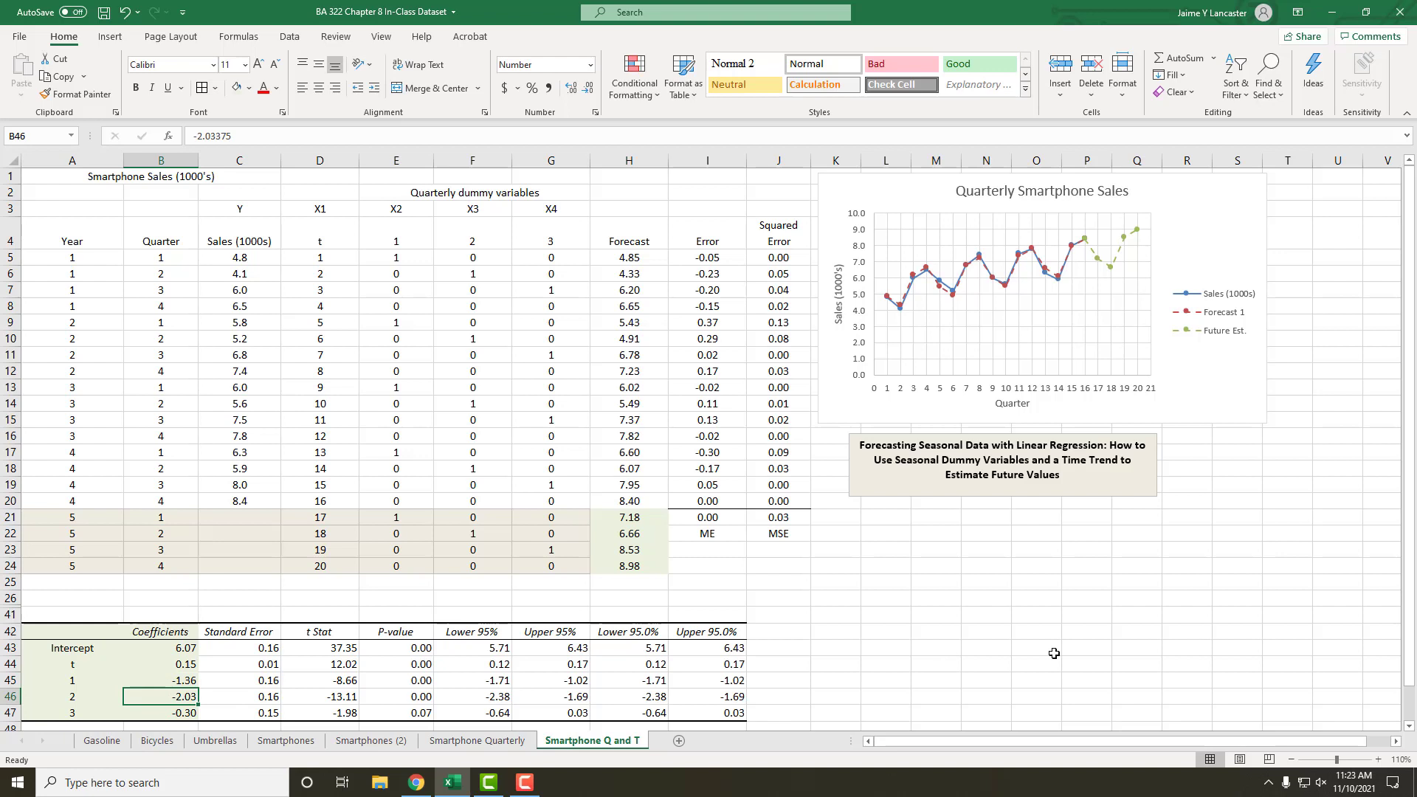
left_click(183, 713)
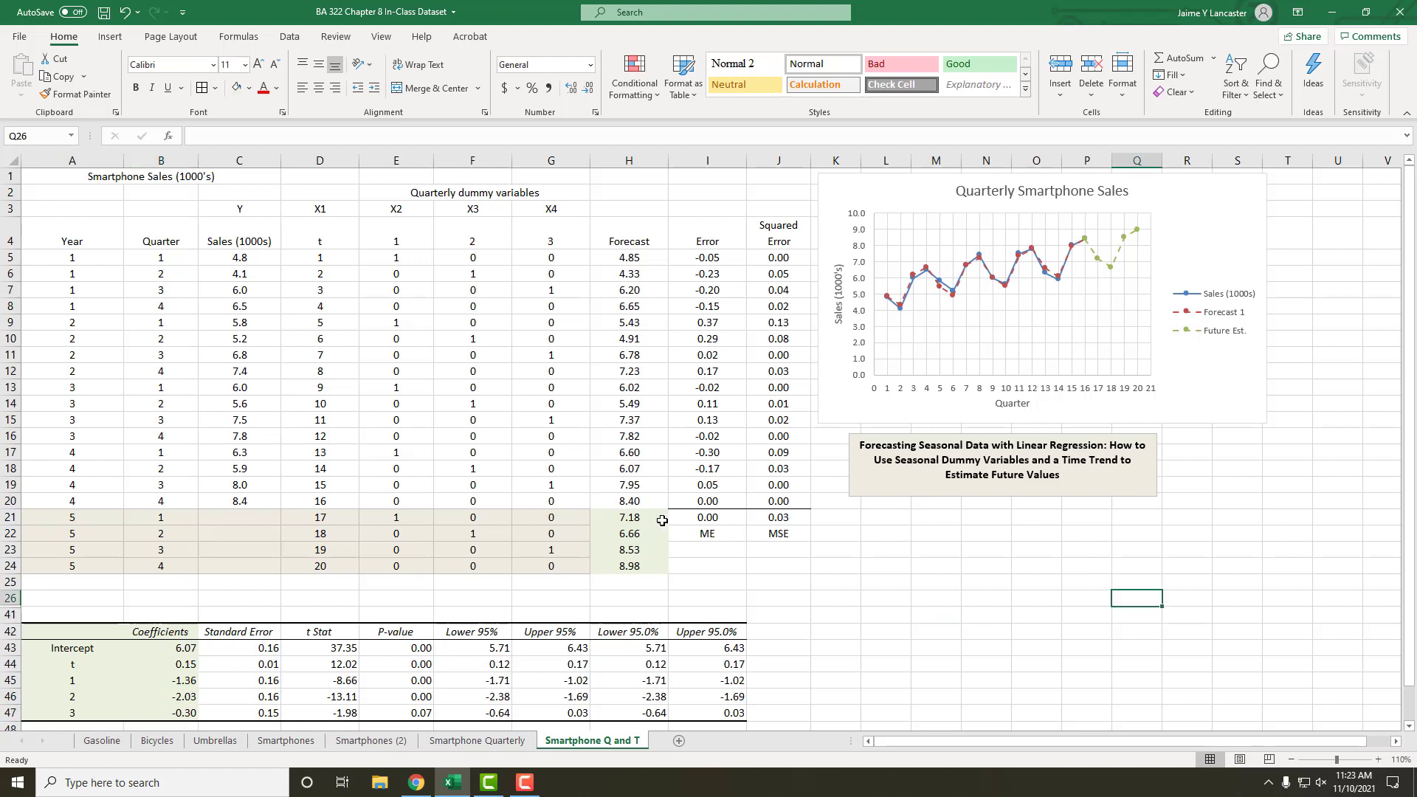
Step: Examine the year 5 forecasts in H21:H24 and compare them with the forecasts for the earlier years
left_click_drag(653, 518, 649, 564)
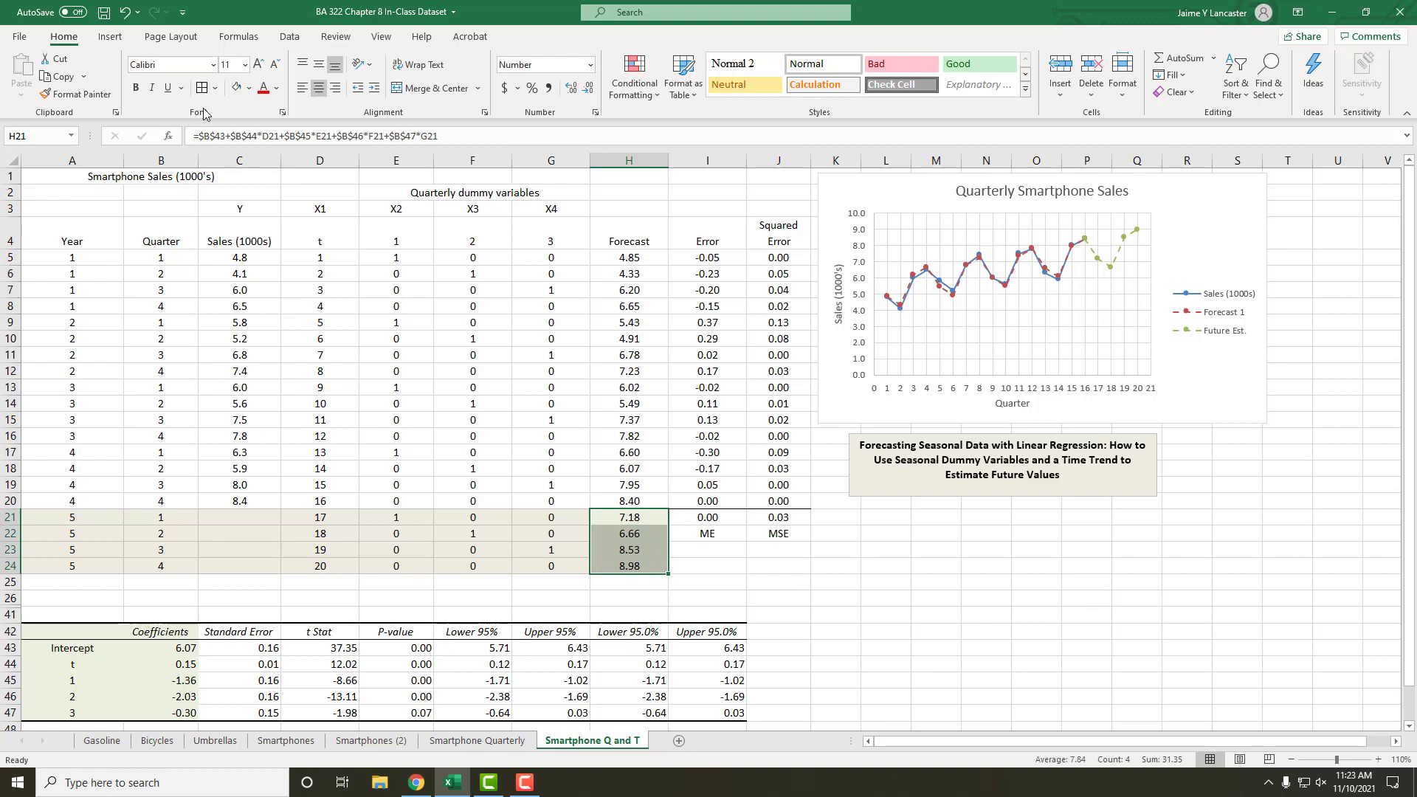
left_click(824, 537)
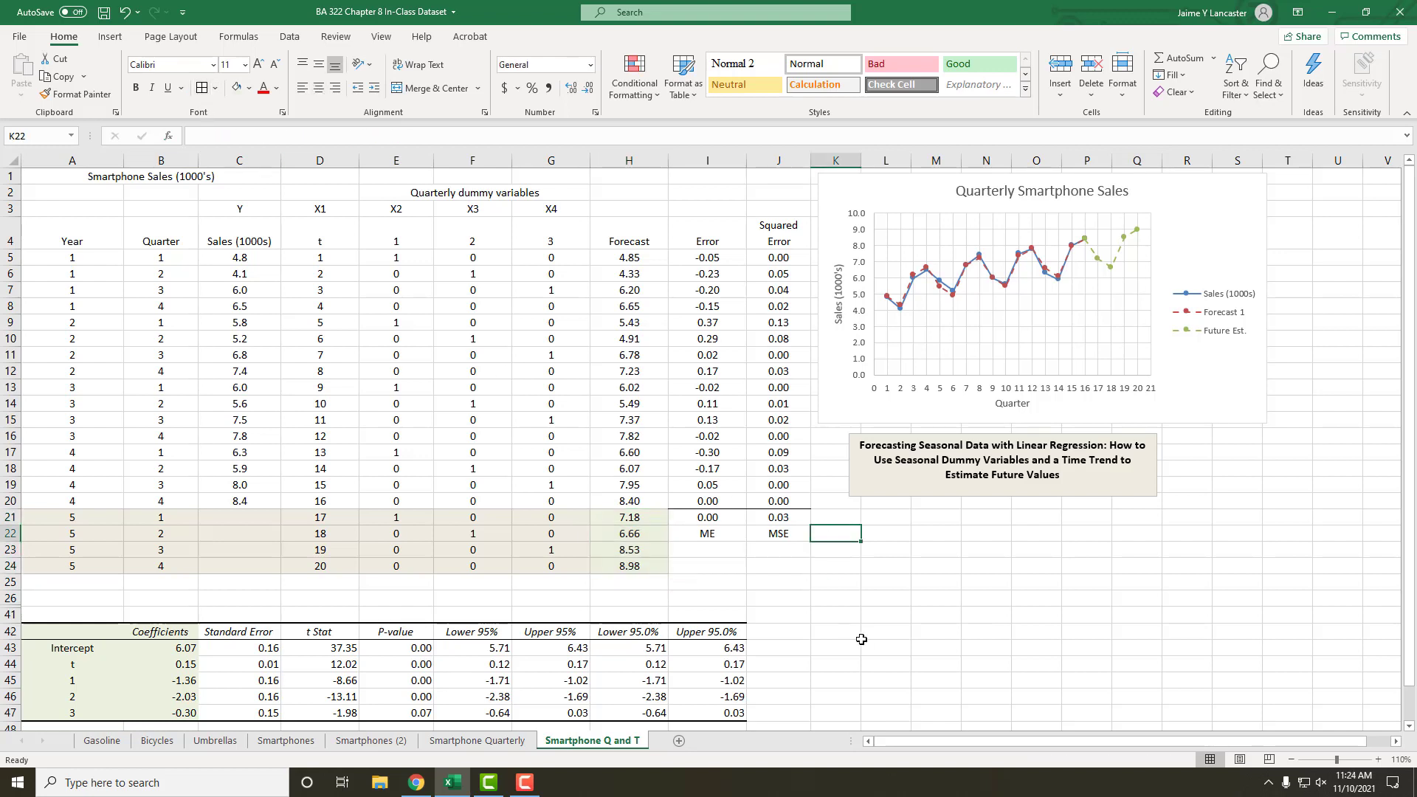
left_click_drag(651, 522, 643, 563)
left_click_drag(631, 257, 640, 376)
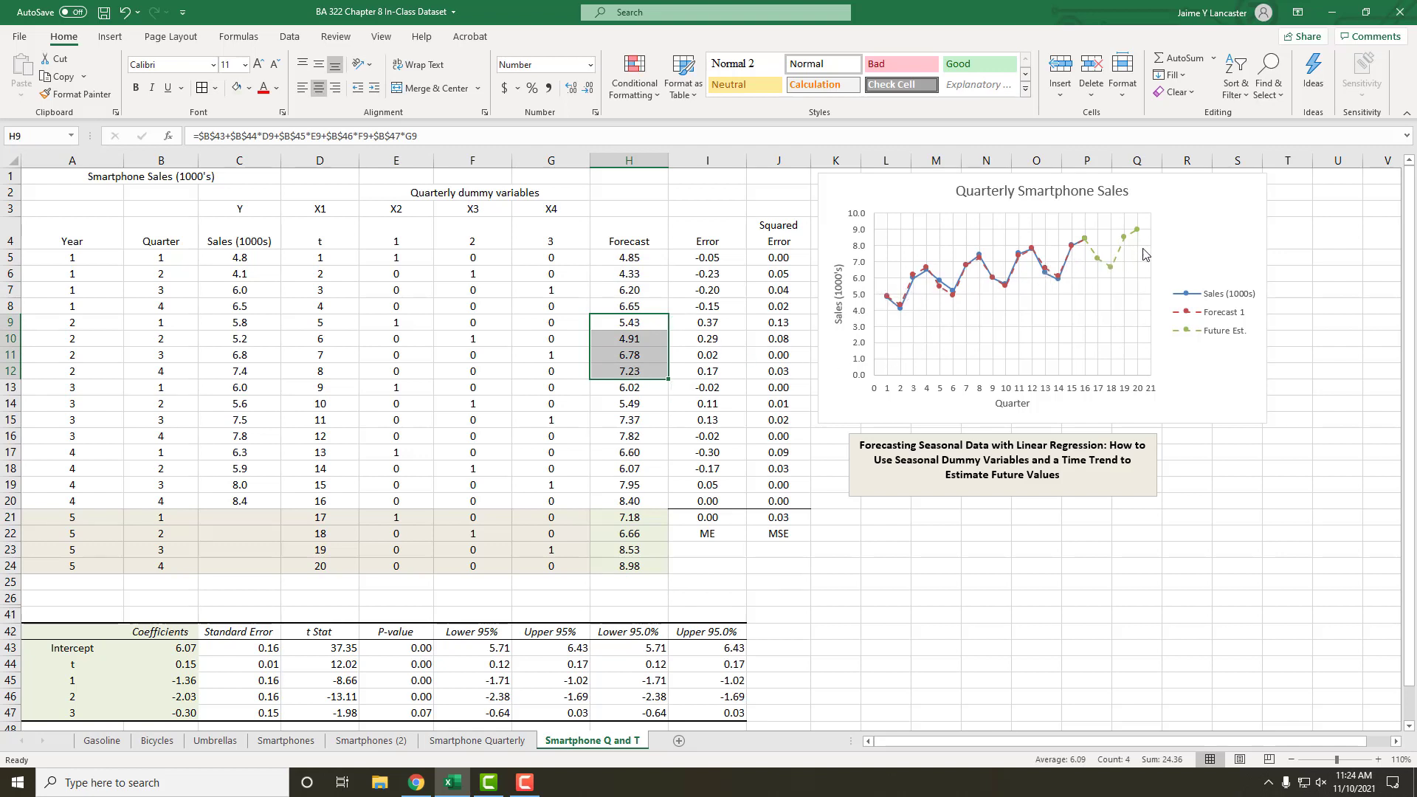
left_click(1026, 613)
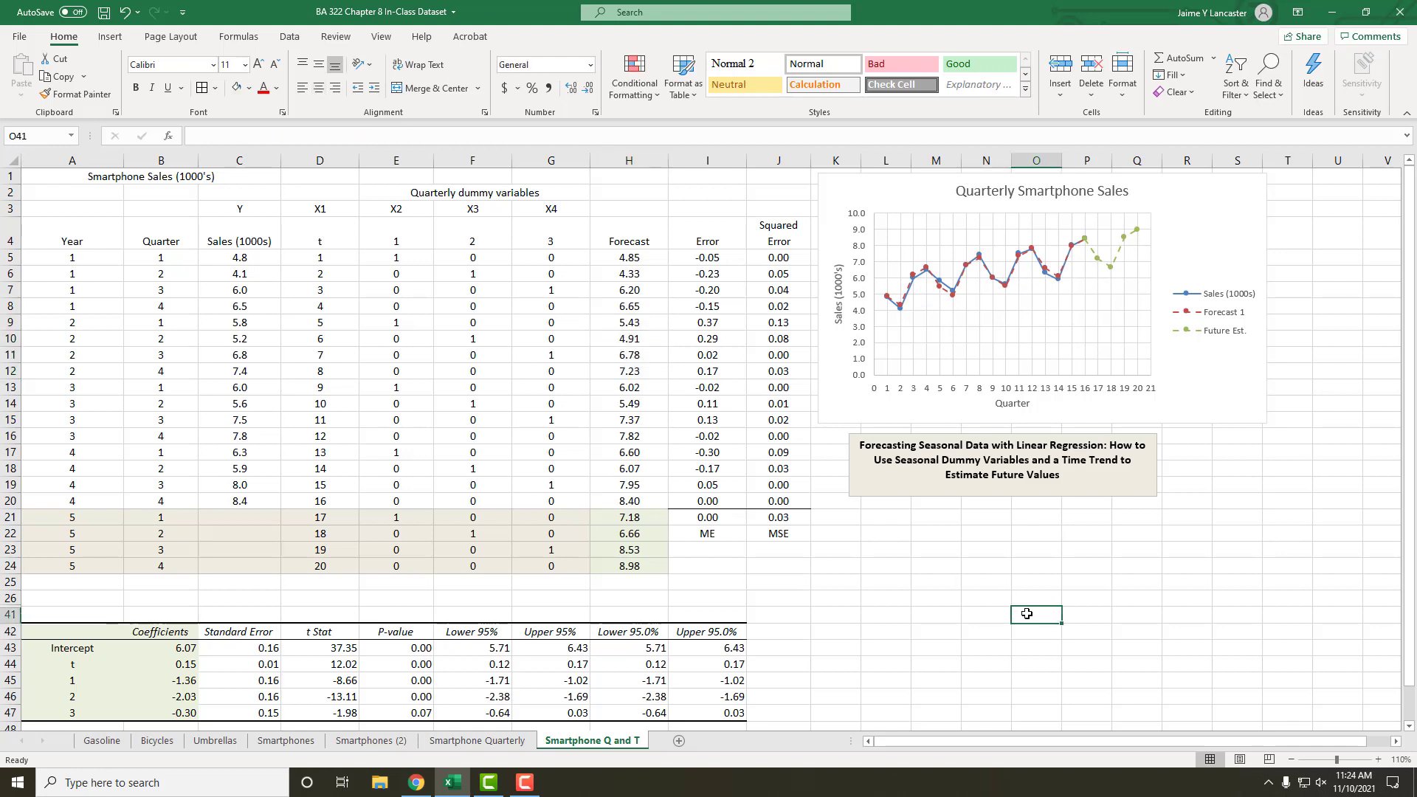